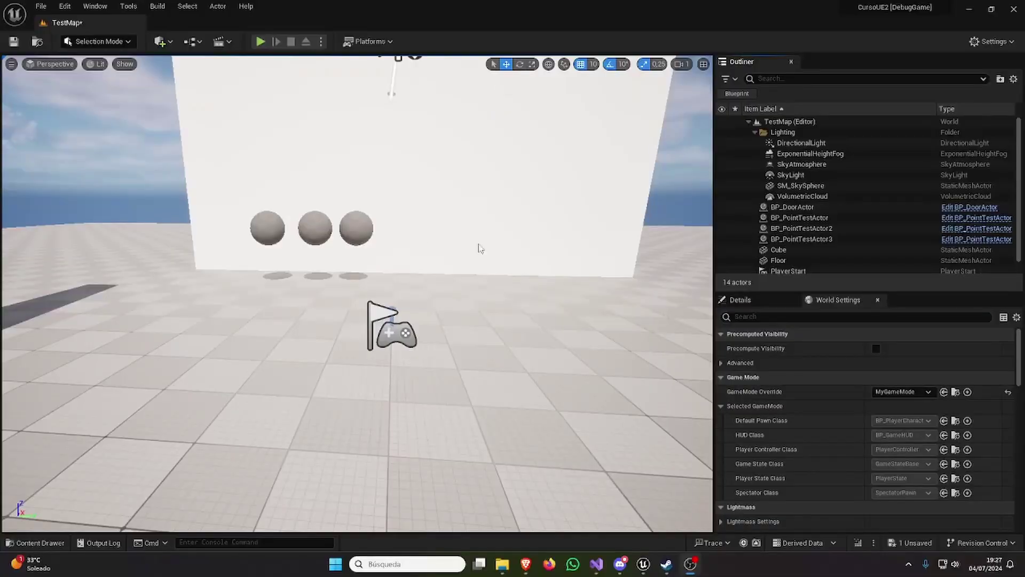
Step: Create a new folder named AI inside Blueprints and open it
{"action": "right_click_drag", "start_coordinate": [357, 293], "coordinate": [331, 278]}
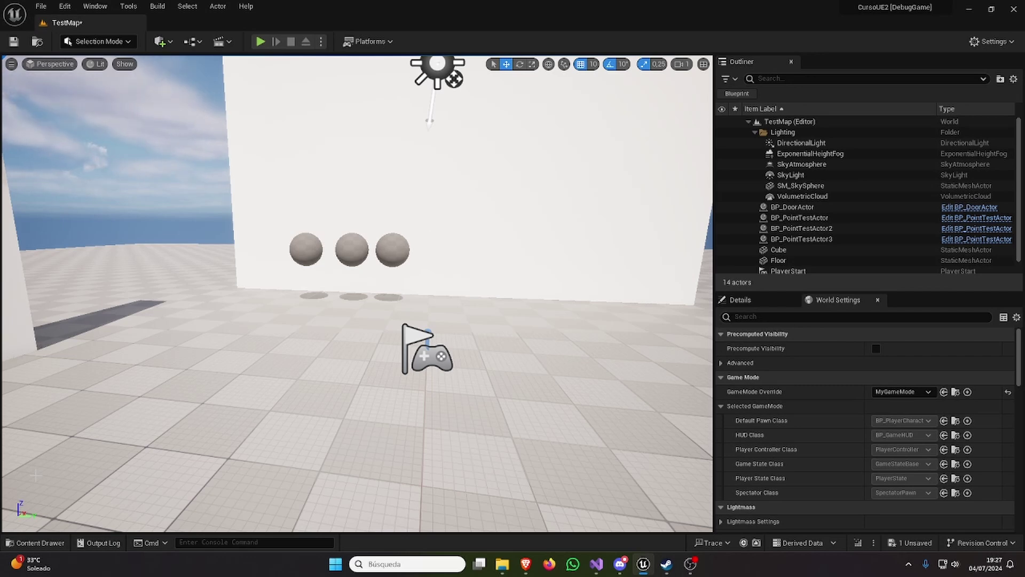
{"action": "left_click", "coordinate": [57, 543]}
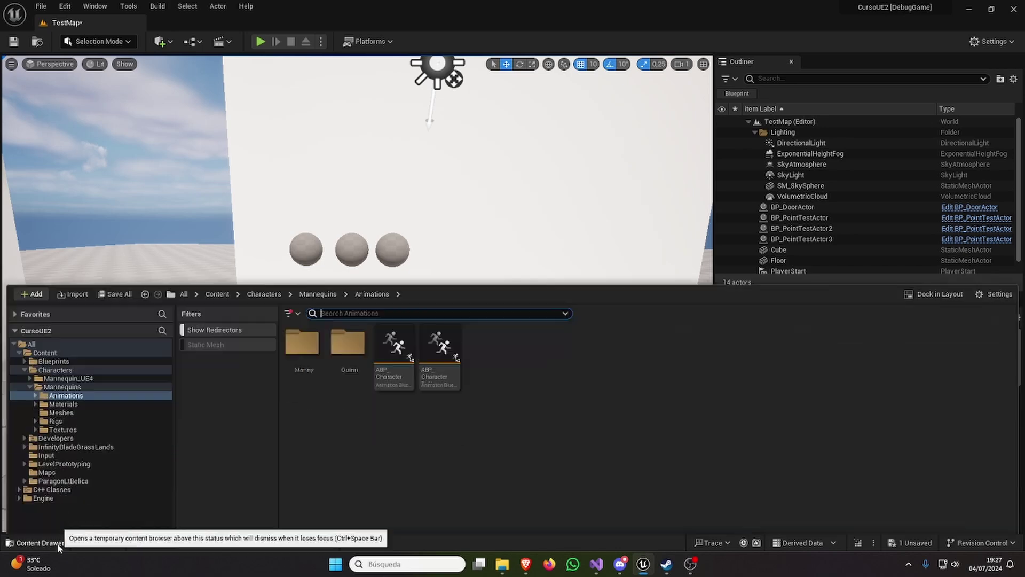
{"action": "left_click", "coordinate": [79, 333]}
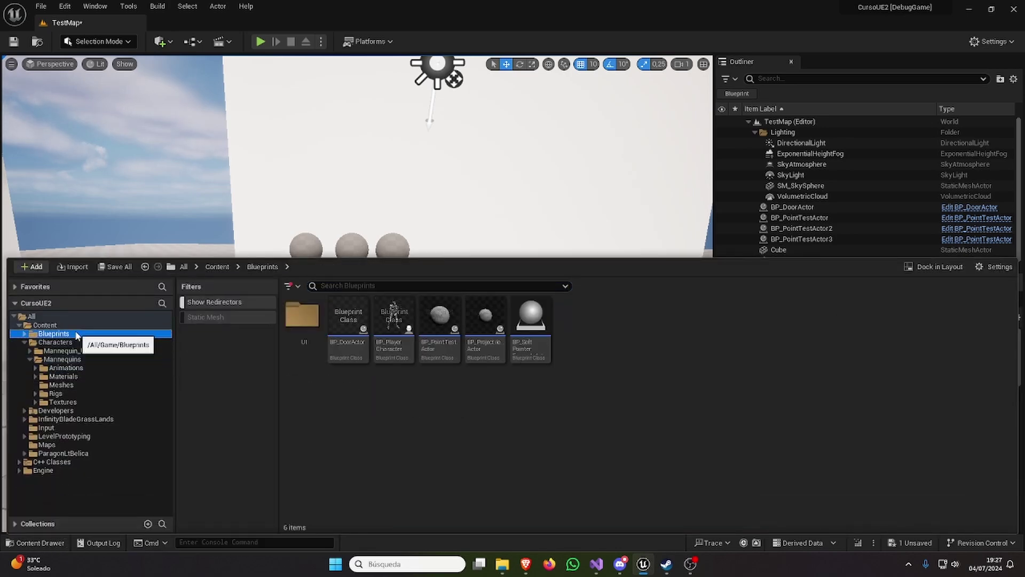
{"action": "right_click", "coordinate": [648, 353]}
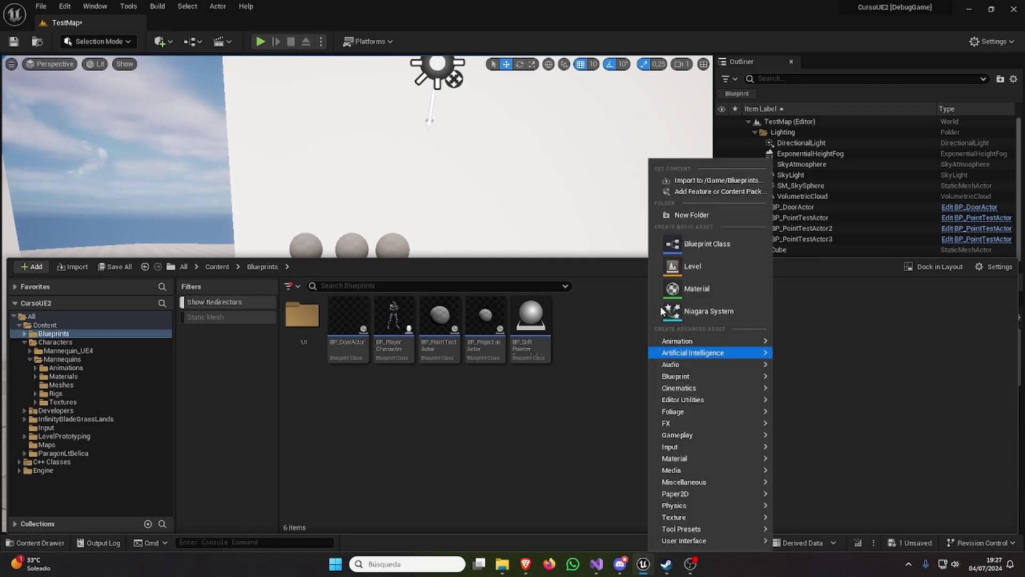
{"action": "left_click", "coordinate": [681, 216]}
{"action": "type", "text": "AI"}
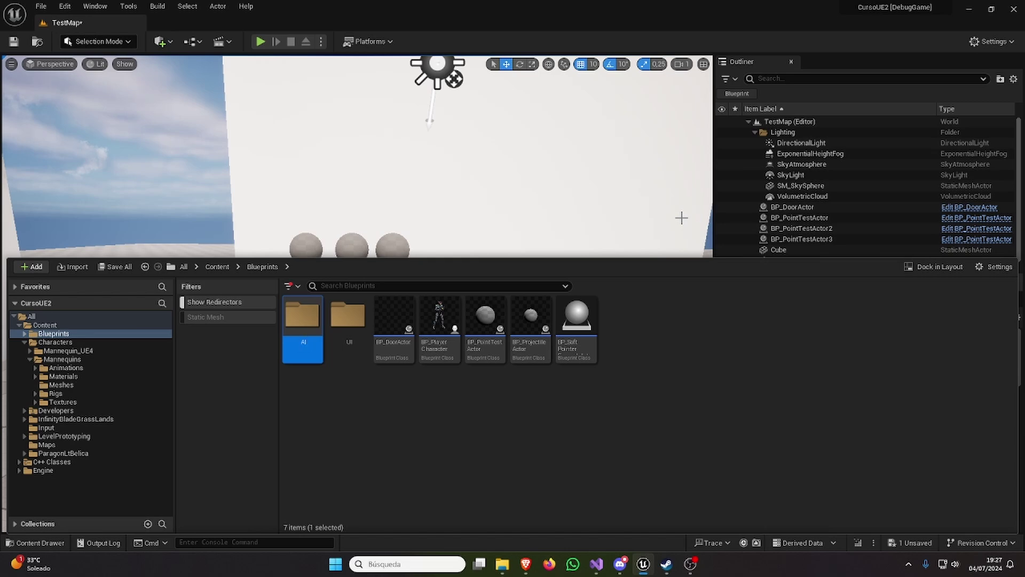
{"action": "key", "text": "Return"}
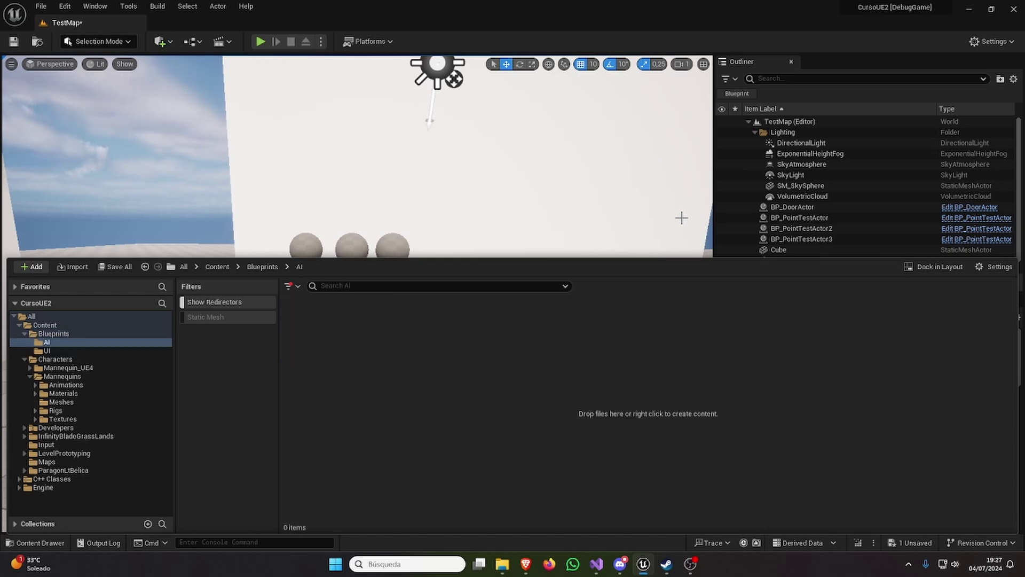
Step: Add a new Behavior Tree asset in the AI folder
{"action": "right_click", "coordinate": [464, 397]}
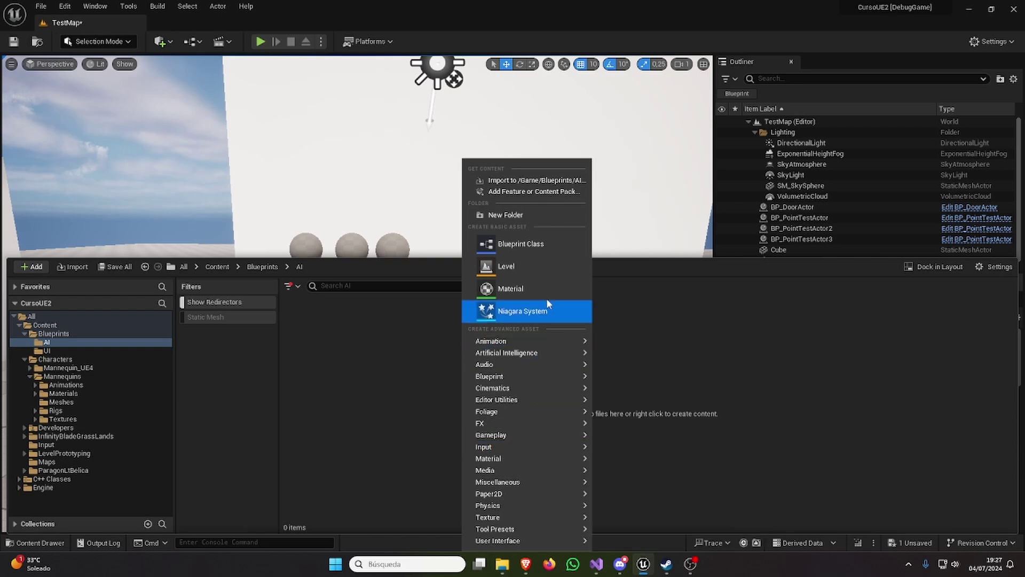
{"action": "mouse_move", "coordinate": [534, 352]}
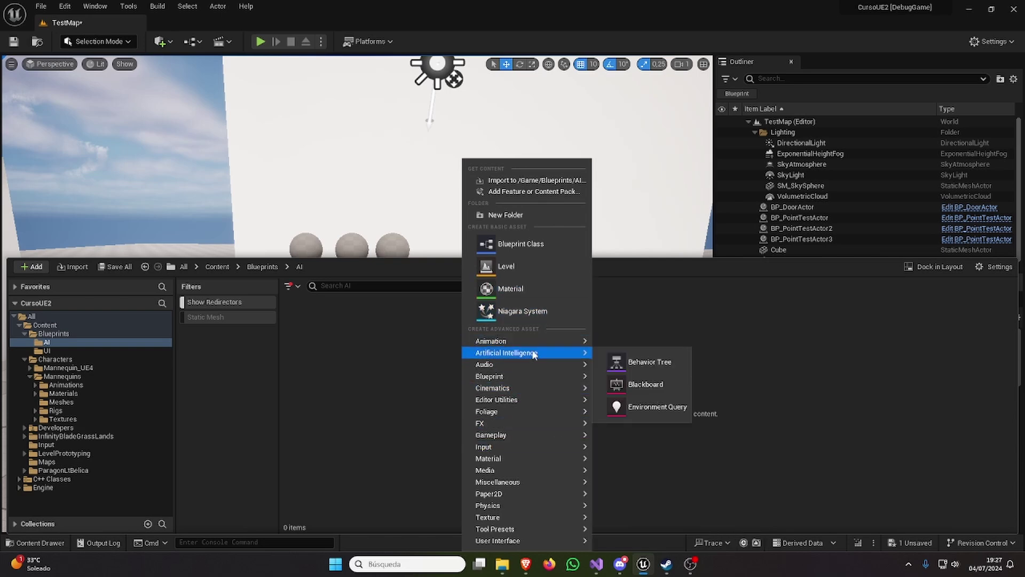
{"action": "left_click", "coordinate": [649, 363]}
{"action": "type", "text": "BT_AI"}
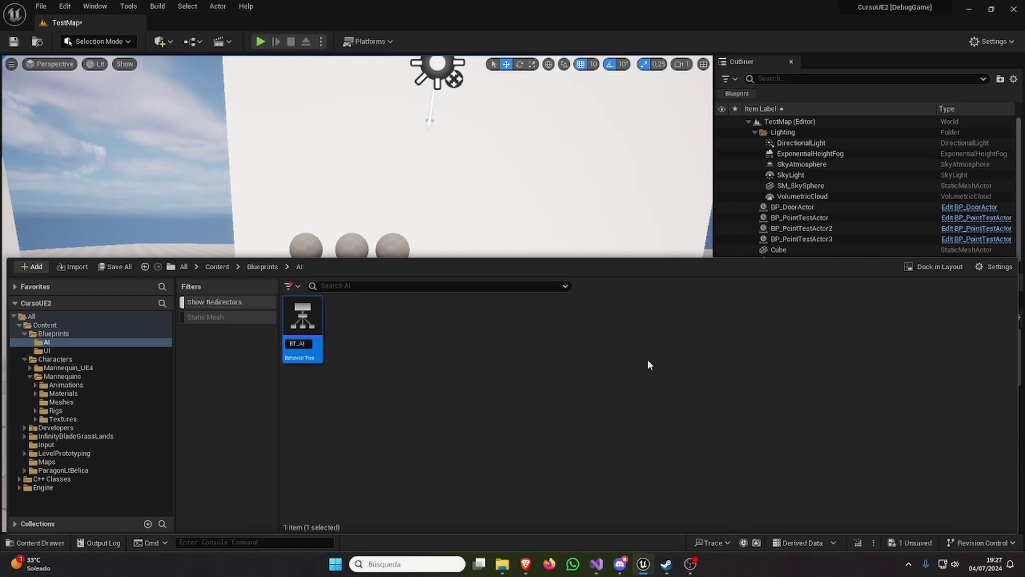
Step: Name the tree BT_AI, dock its editor beside TestMap, then dismiss the Content Drawer menu
{"action": "key", "text": "Return"}
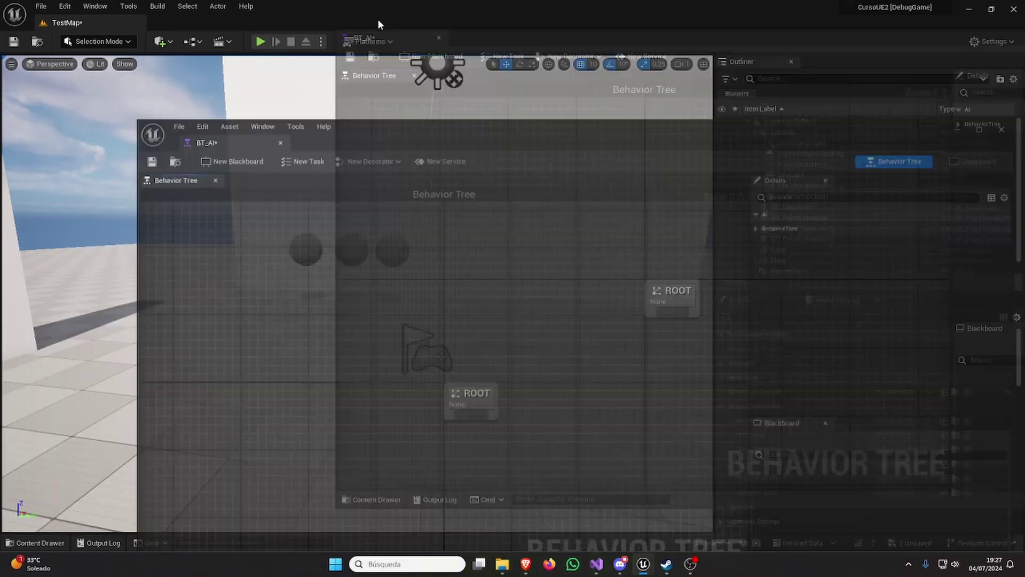
{"action": "left_click_drag", "start_coordinate": [278, 131], "coordinate": [369, 21]}
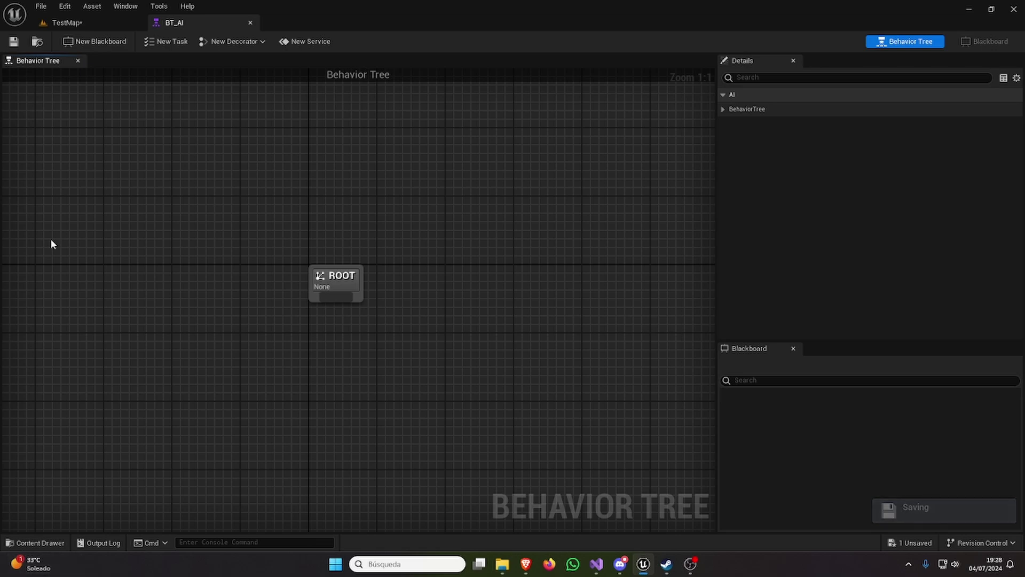
{"action": "left_click", "coordinate": [58, 537]}
{"action": "right_click", "coordinate": [466, 428]}
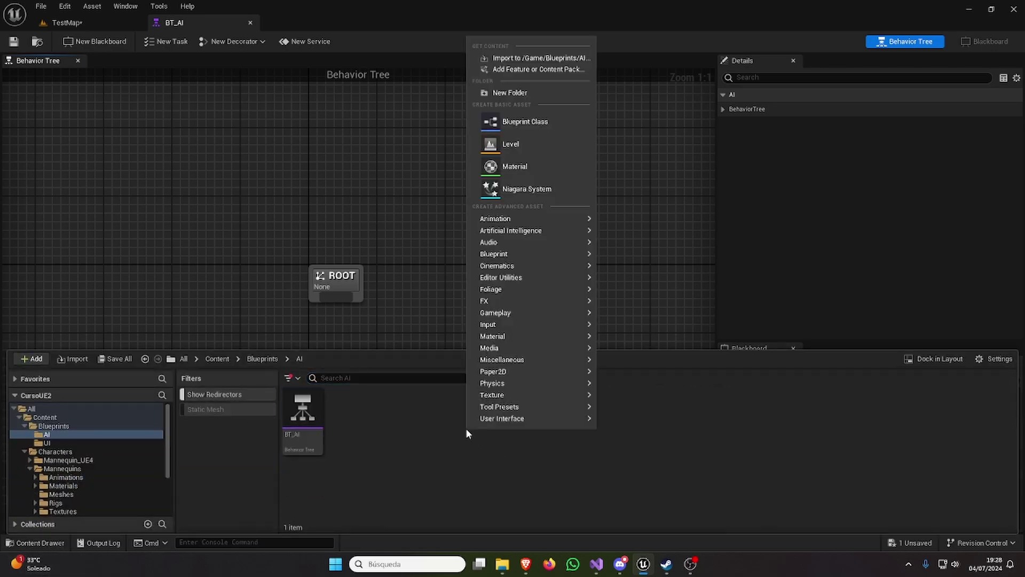
{"action": "mouse_move", "coordinate": [516, 231]}
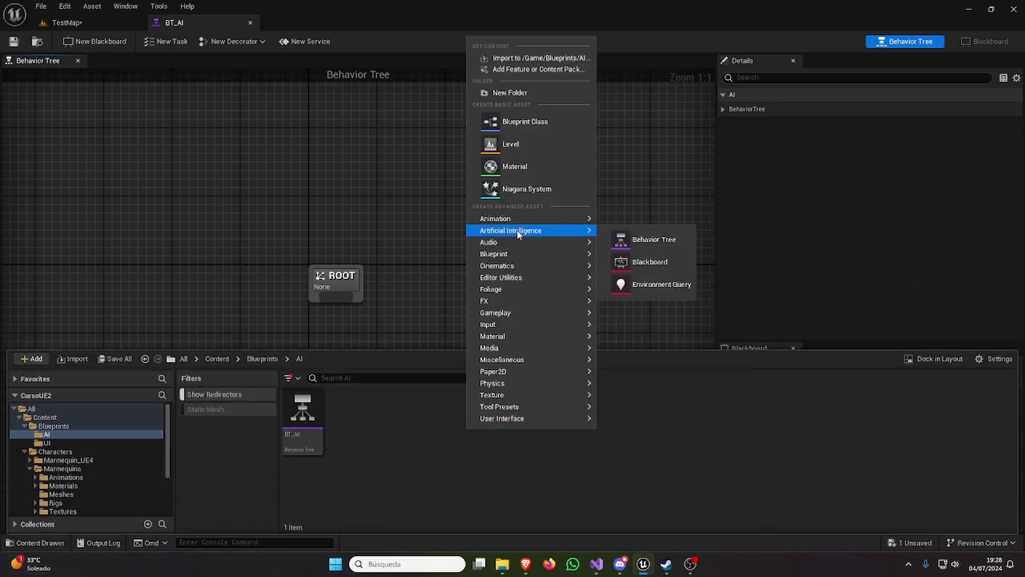
{"action": "left_click", "coordinate": [671, 198]}
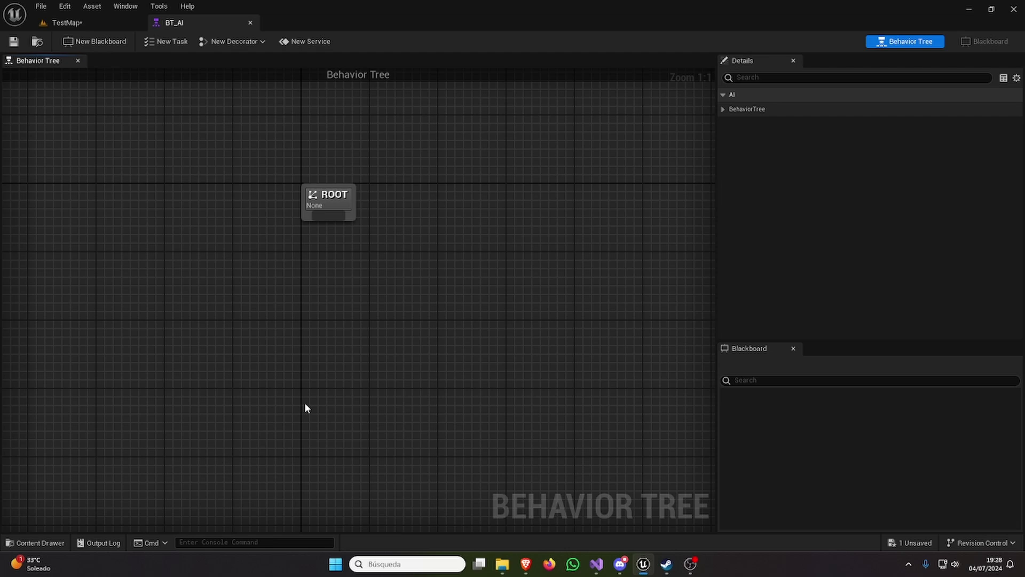
Step: Create a Blackboard asset named BB_AI in the AI folder
{"action": "left_click", "coordinate": [40, 541]}
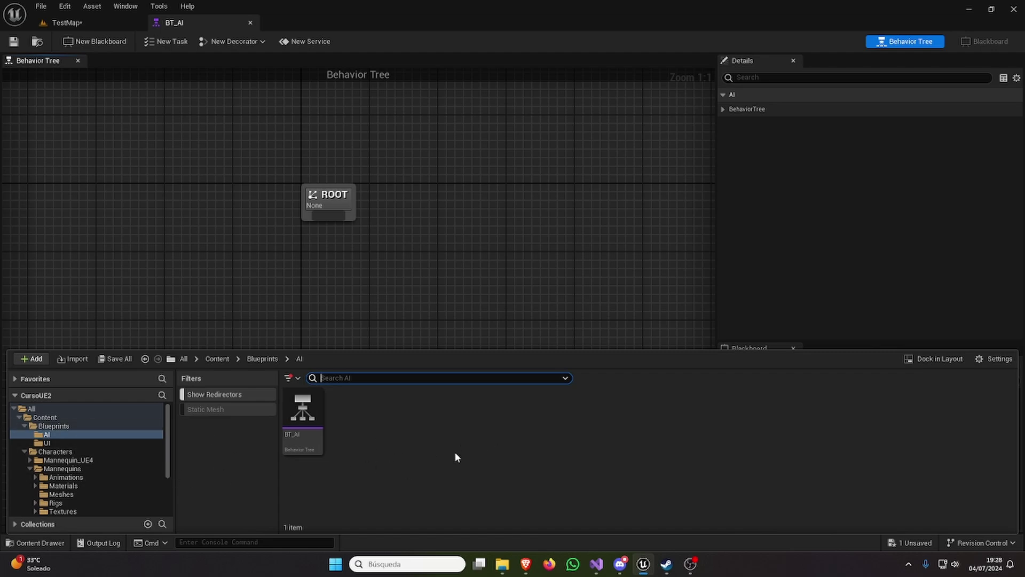
{"action": "right_click", "coordinate": [388, 454]}
{"action": "mouse_move", "coordinate": [491, 257]}
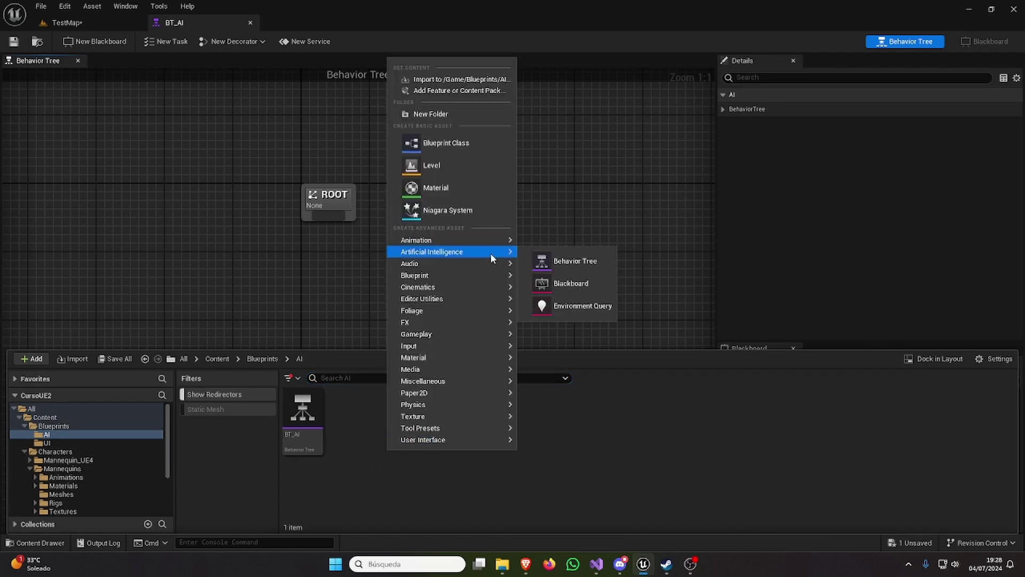
{"action": "left_click", "coordinate": [591, 282]}
{"action": "type", "text": "BB"}
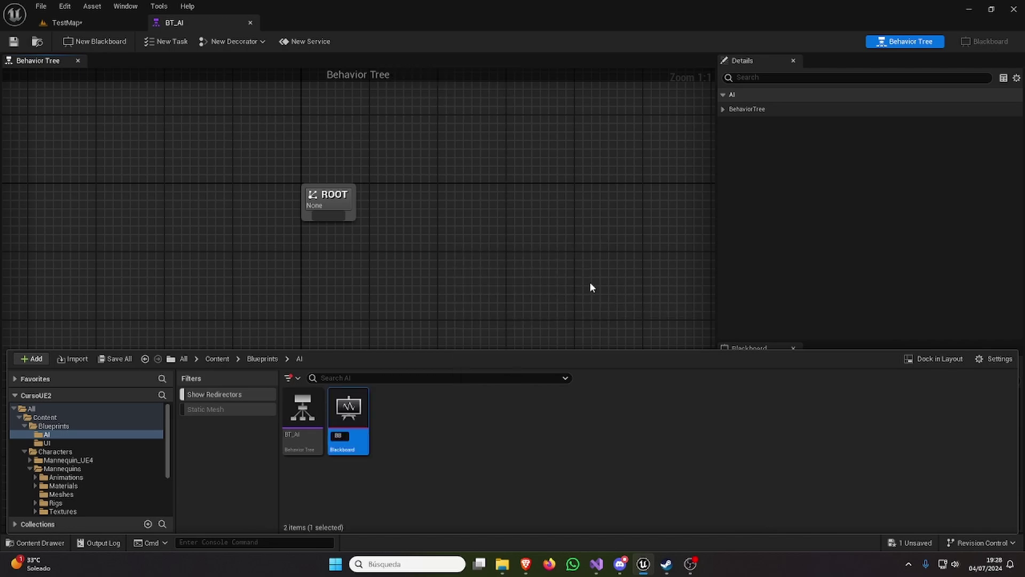
{"action": "type", "text": "_AI"}
{"action": "key", "text": "Return"}
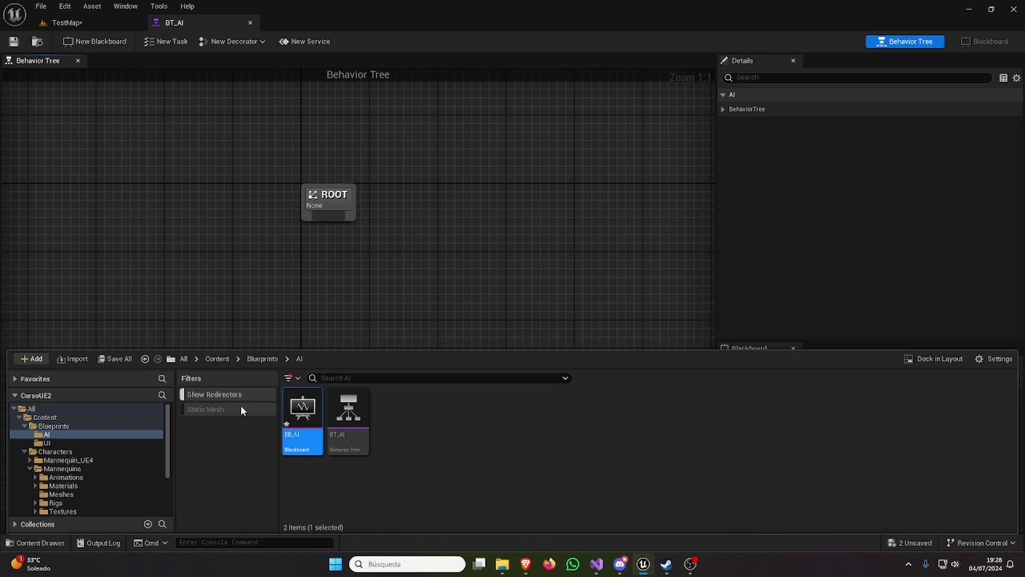
Step: Save all unsaved content, including BB_AI and TestMap
{"action": "left_click", "coordinate": [129, 359]}
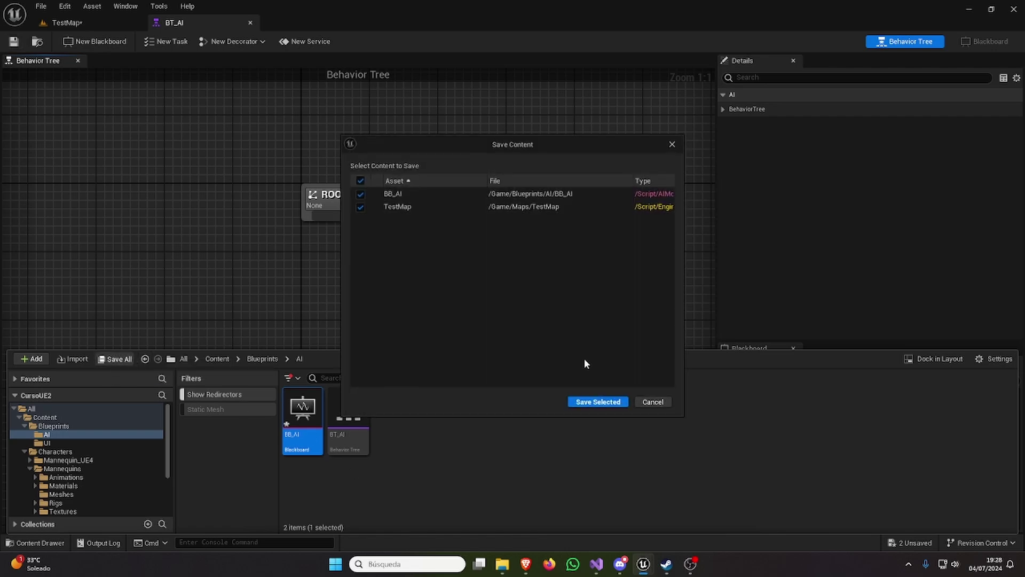
{"action": "left_click", "coordinate": [599, 402]}
{"action": "right_click_drag", "start_coordinate": [565, 219], "coordinate": [584, 213]}
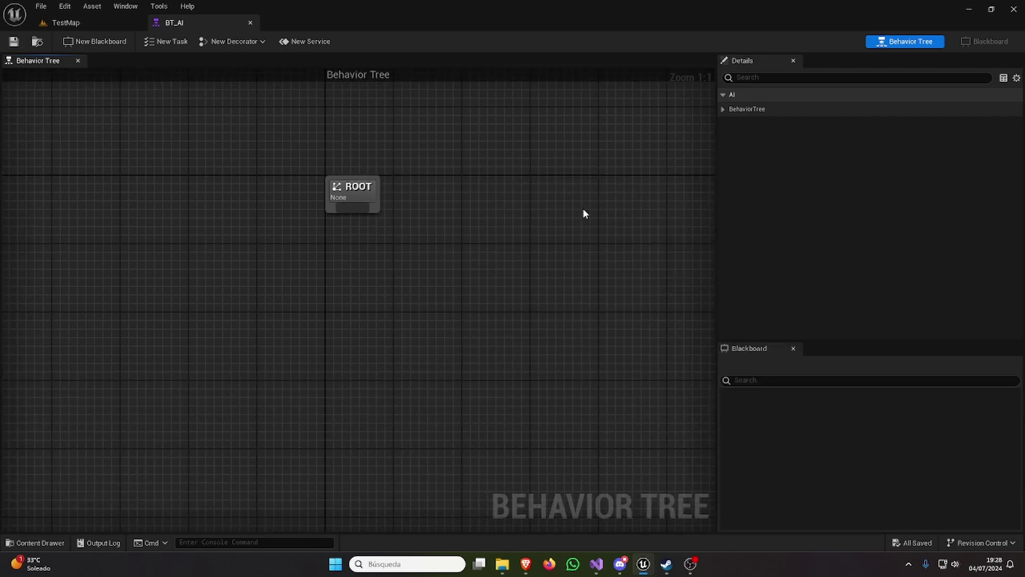
Step: Set BT_AI's Blackboard Asset to BB_AI and save the tree
{"action": "left_click", "coordinate": [722, 108]}
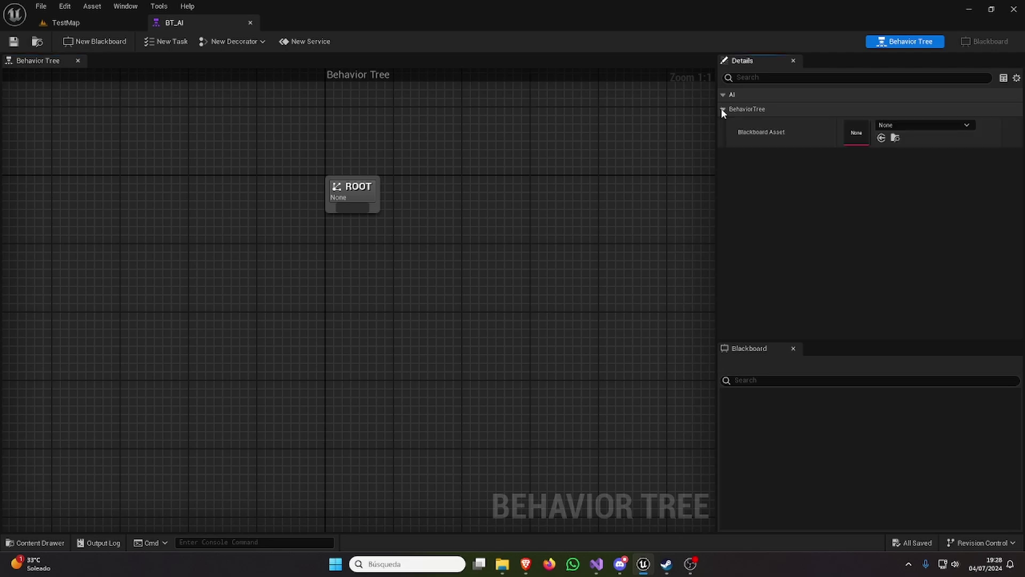
{"action": "left_click", "coordinate": [911, 127]}
{"action": "left_click", "coordinate": [935, 261]}
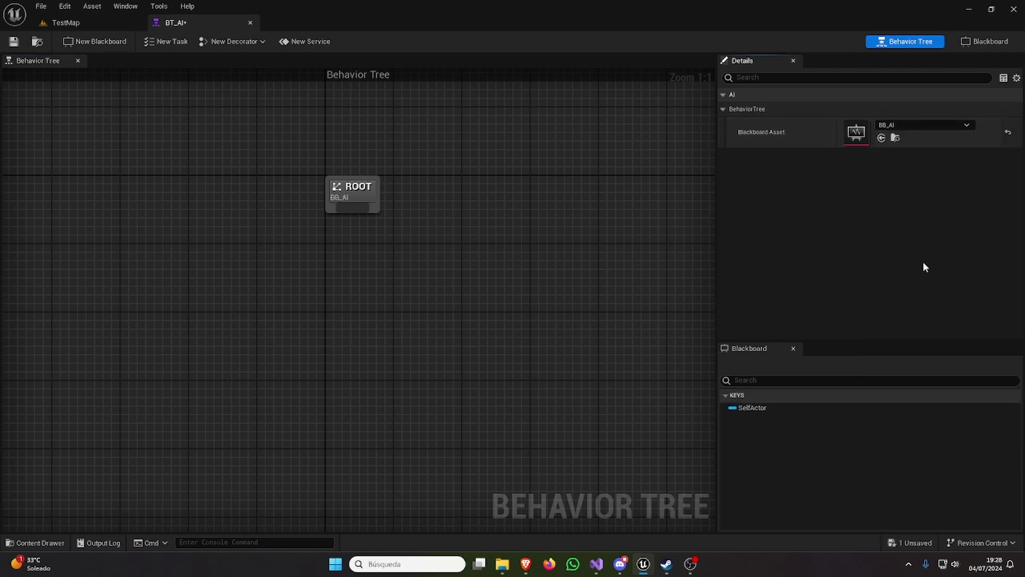
{"action": "left_click", "coordinate": [15, 42]}
Step: Switch to Blackboard mode to view BB_AI's keys
{"action": "left_click", "coordinate": [985, 42]}
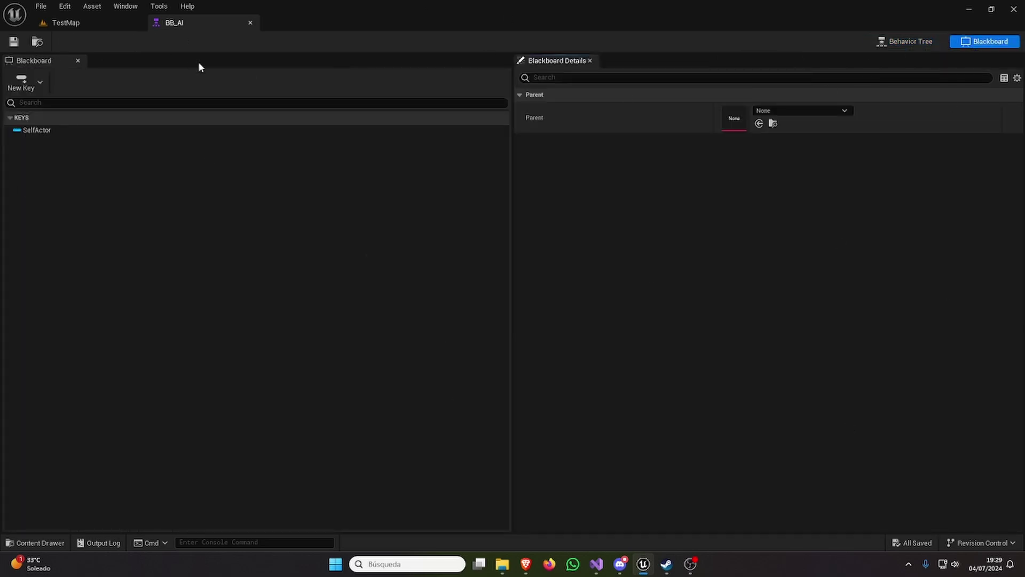
{"action": "left_click", "coordinate": [908, 42]}
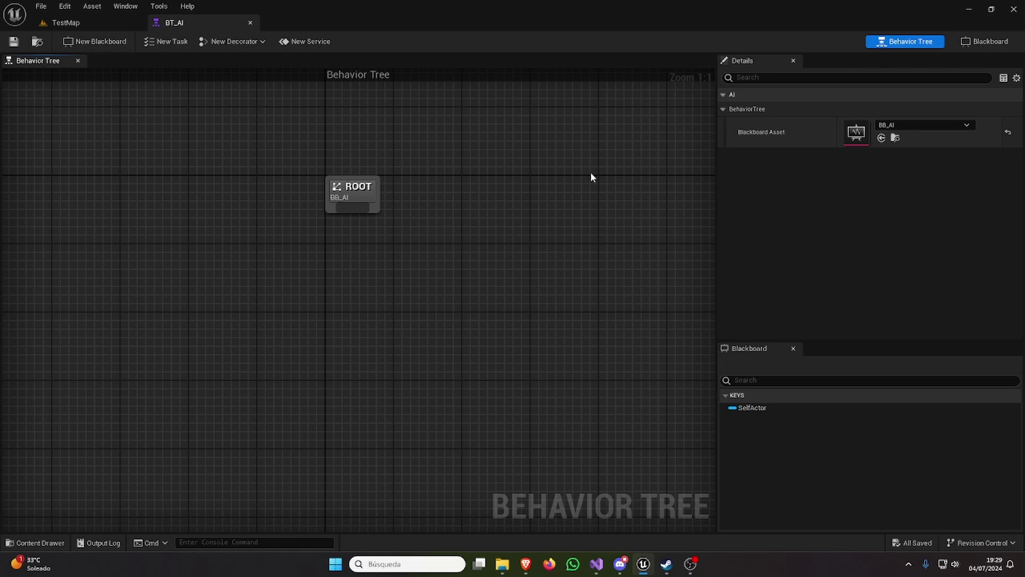
{"action": "left_click", "coordinate": [970, 41]}
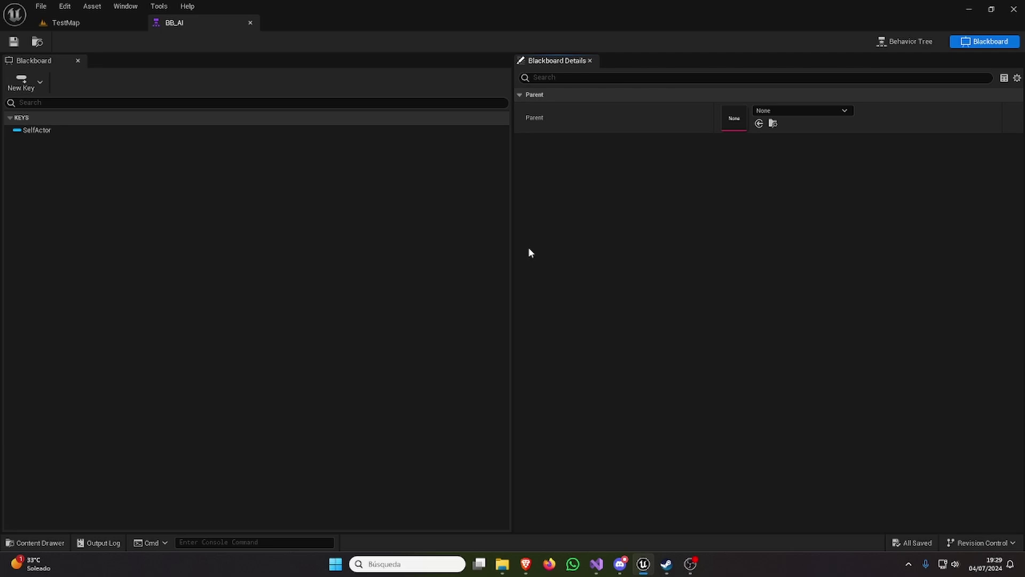
Step: Inspect the SelfActor key, then add a new Object key named Player
{"action": "left_click", "coordinate": [36, 131]}
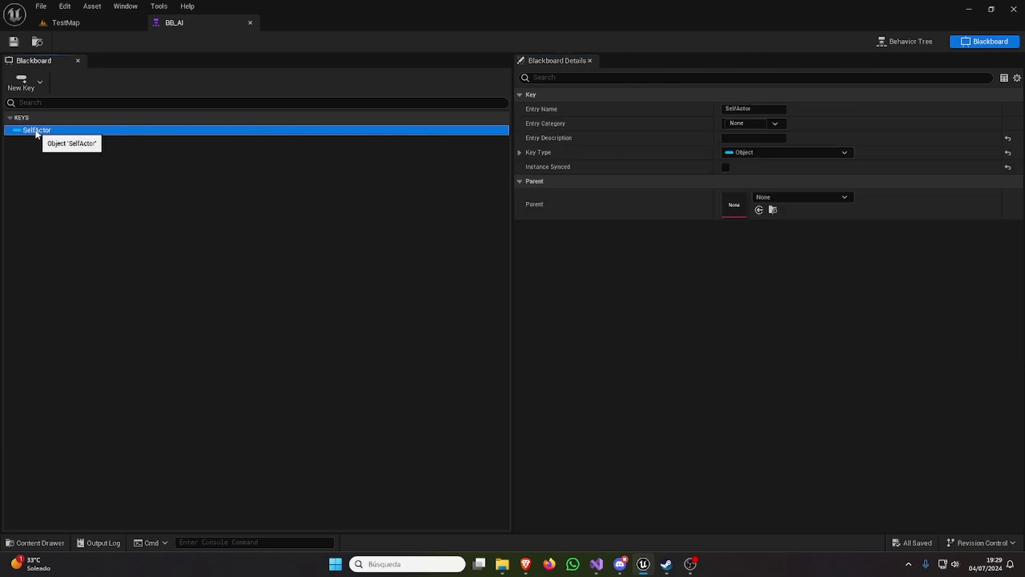
{"action": "key", "text": "Delete"}
{"action": "key", "text": "ctrl+z"}
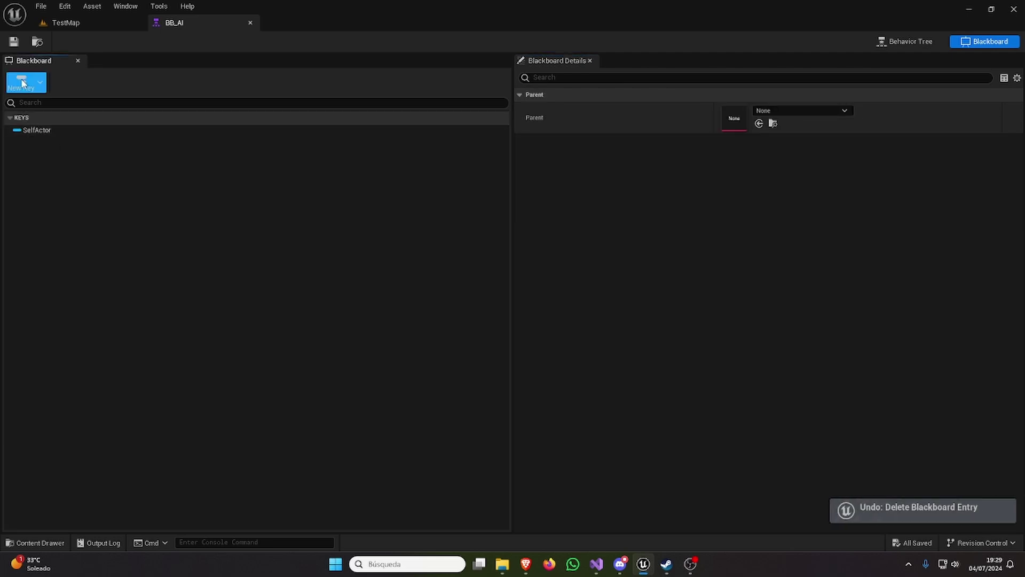
{"action": "left_click", "coordinate": [57, 130]}
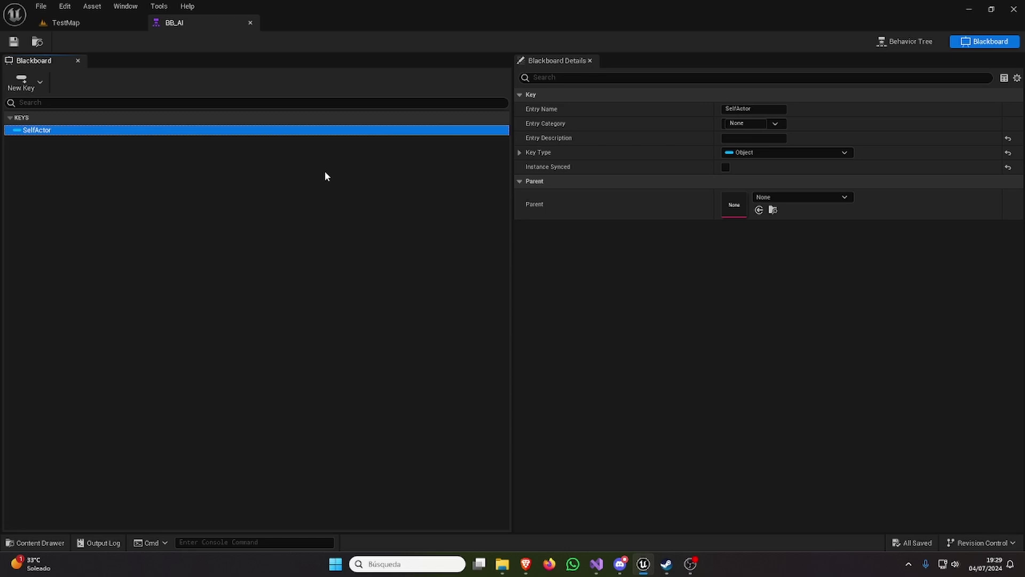
{"action": "left_click", "coordinate": [35, 84]}
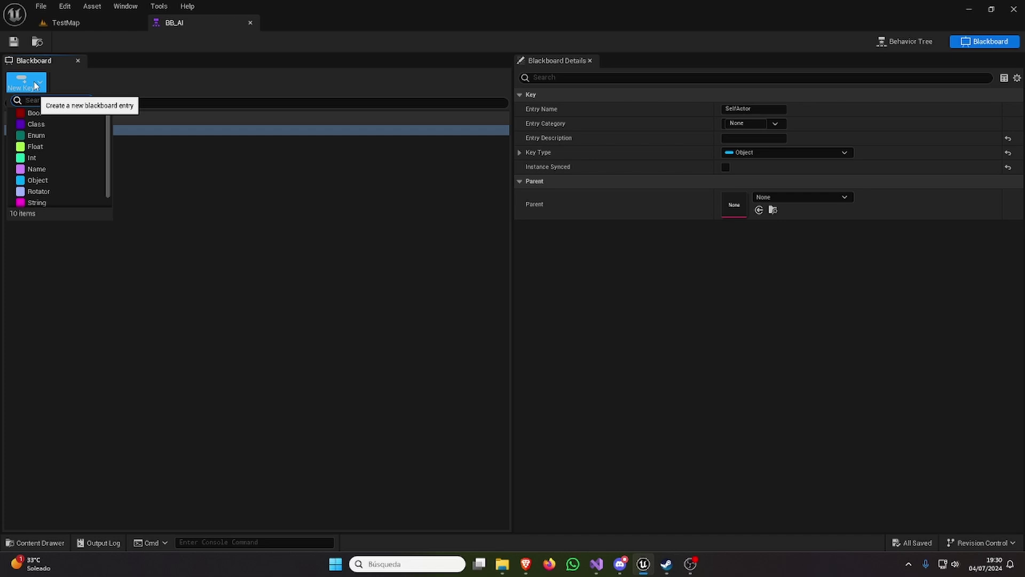
{"action": "left_click", "coordinate": [56, 180]}
{"action": "type", "text": "Player"}
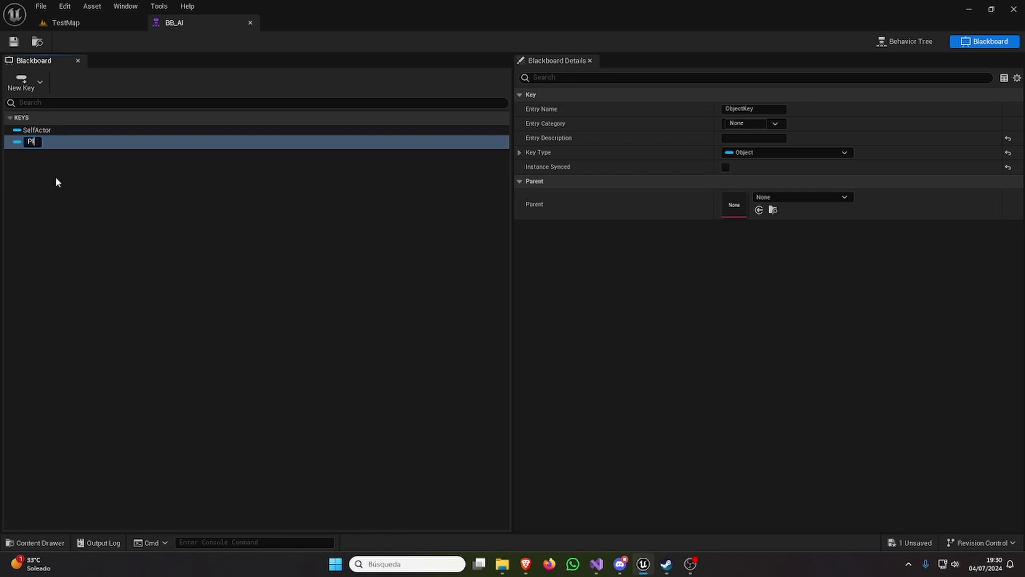
{"action": "key", "text": "Return"}
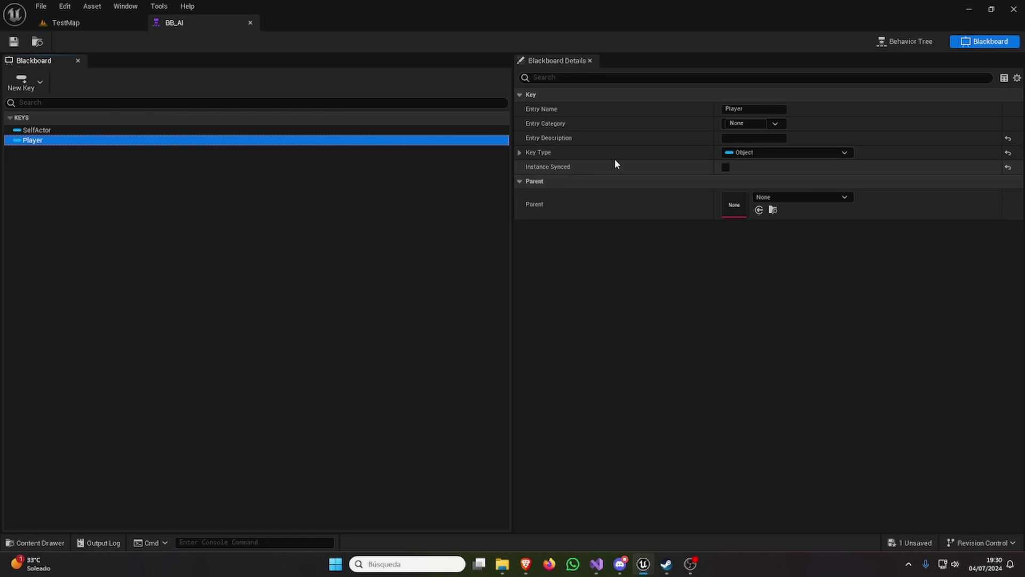
Step: Set the Player key's base class to Actor
{"action": "left_click", "coordinate": [519, 153]}
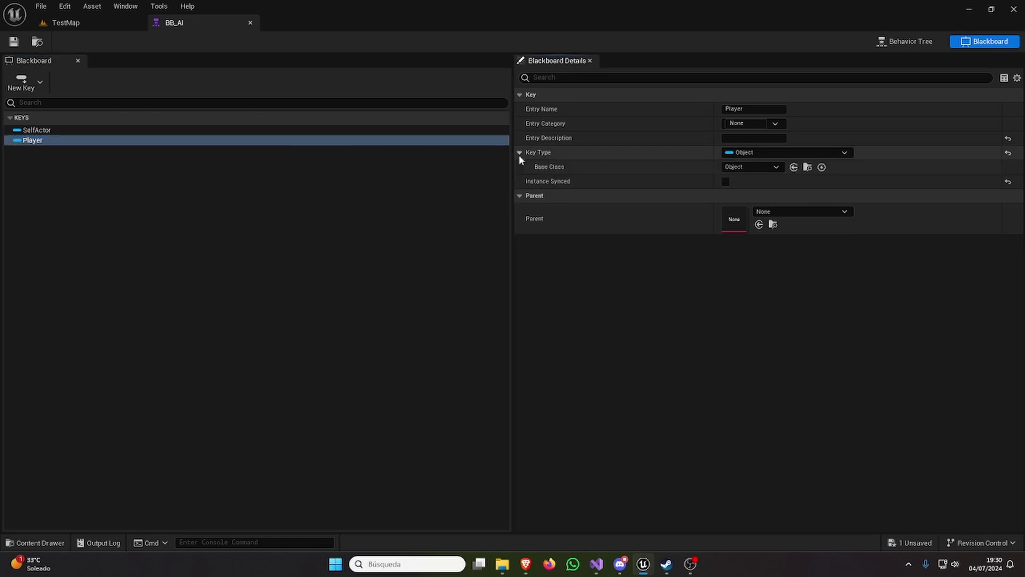
{"action": "left_click", "coordinate": [745, 168]}
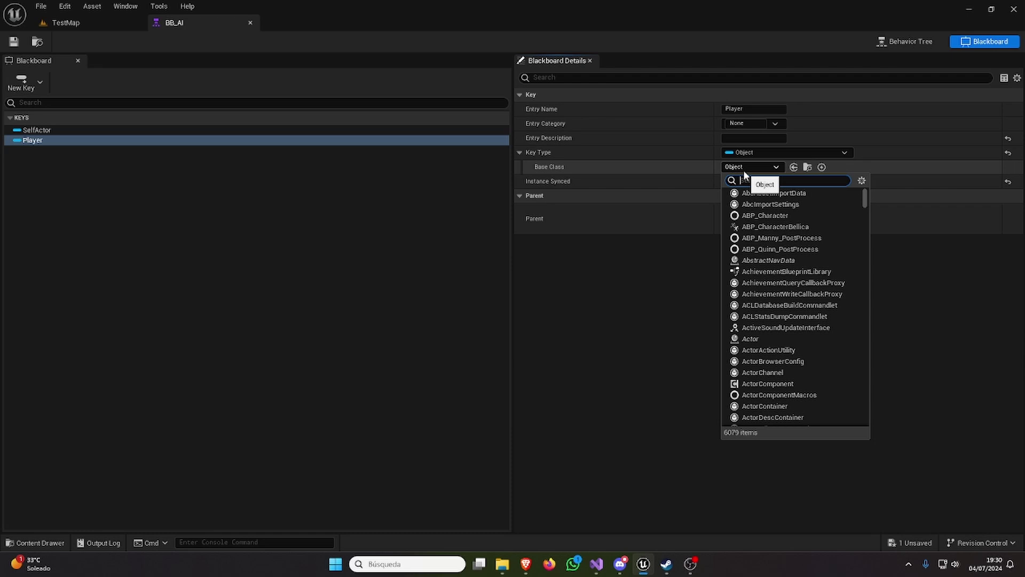
{"action": "left_click", "coordinate": [764, 339]}
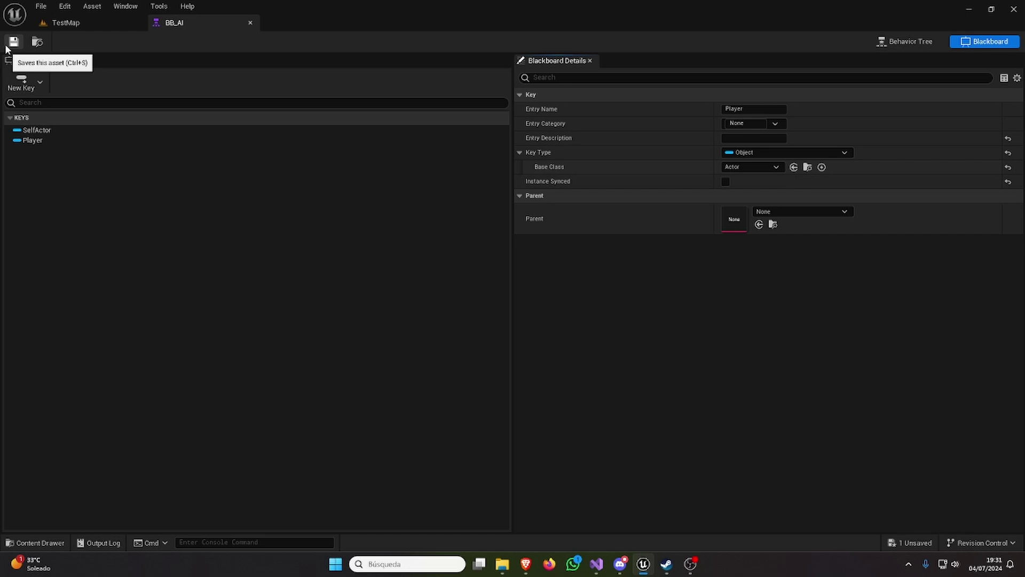
Step: Add a Selector node under ROOT, then delete it
{"action": "left_click", "coordinate": [907, 41]}
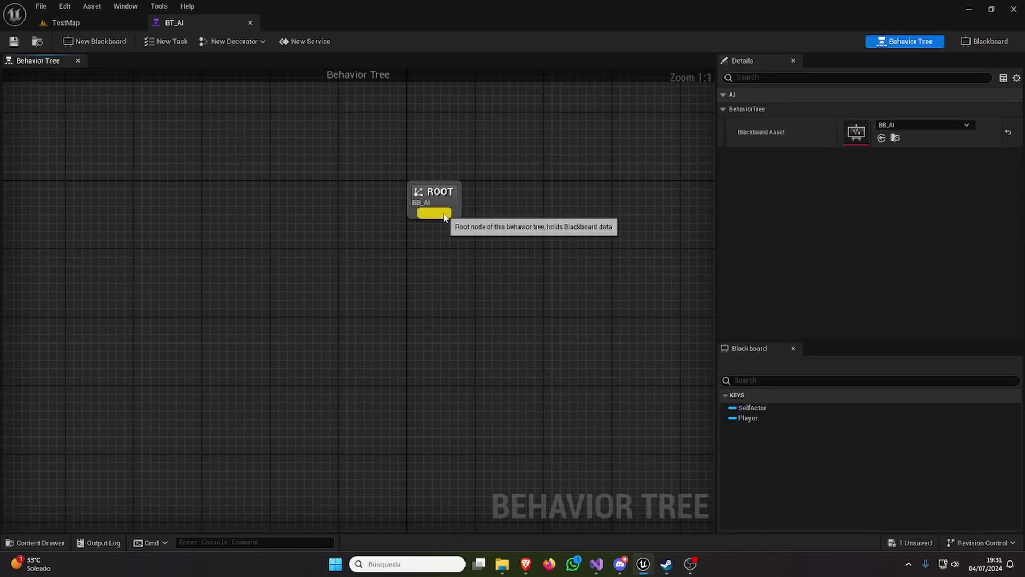
{"action": "left_click_drag", "start_coordinate": [445, 214], "coordinate": [440, 274]}
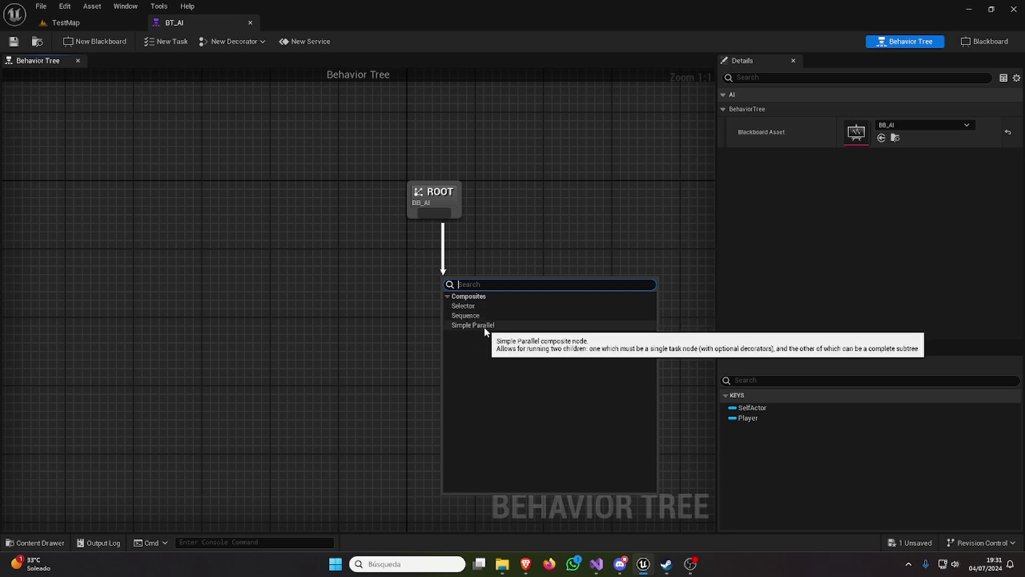
{"action": "left_click", "coordinate": [501, 306]}
{"action": "left_click_drag", "start_coordinate": [478, 302], "coordinate": [451, 294]}
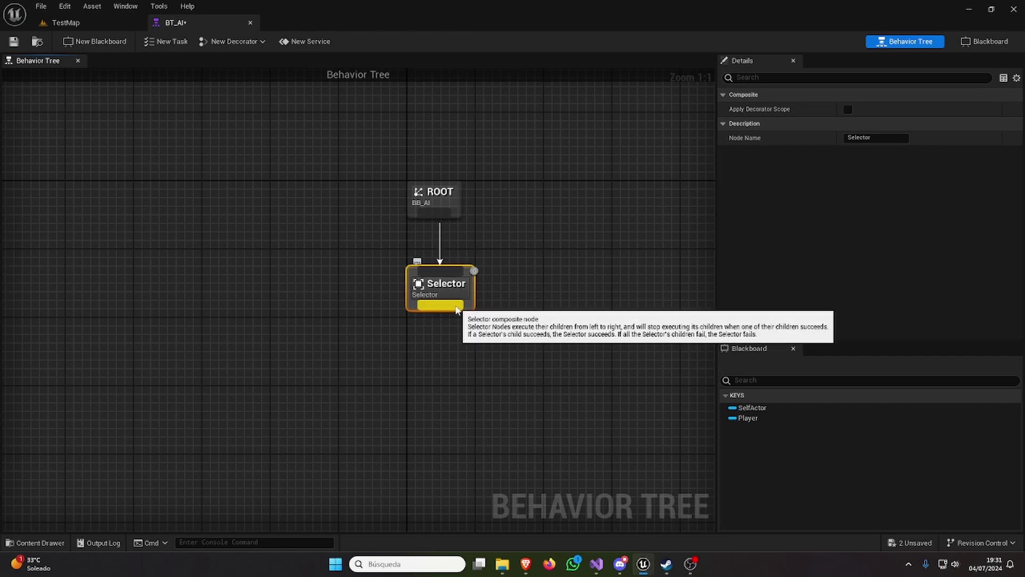
{"action": "key", "text": "Delete"}
Step: Attach a Sequence node beneath ROOT and align it under the root
{"action": "left_click_drag", "start_coordinate": [429, 216], "coordinate": [427, 271]}
{"action": "type", "text": "se"}
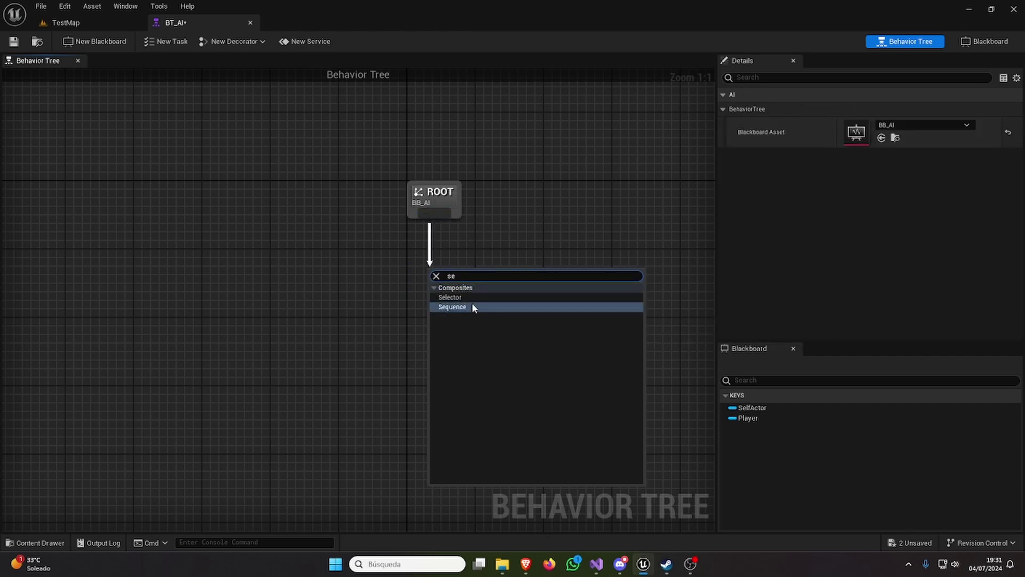
{"action": "left_click", "coordinate": [473, 304]}
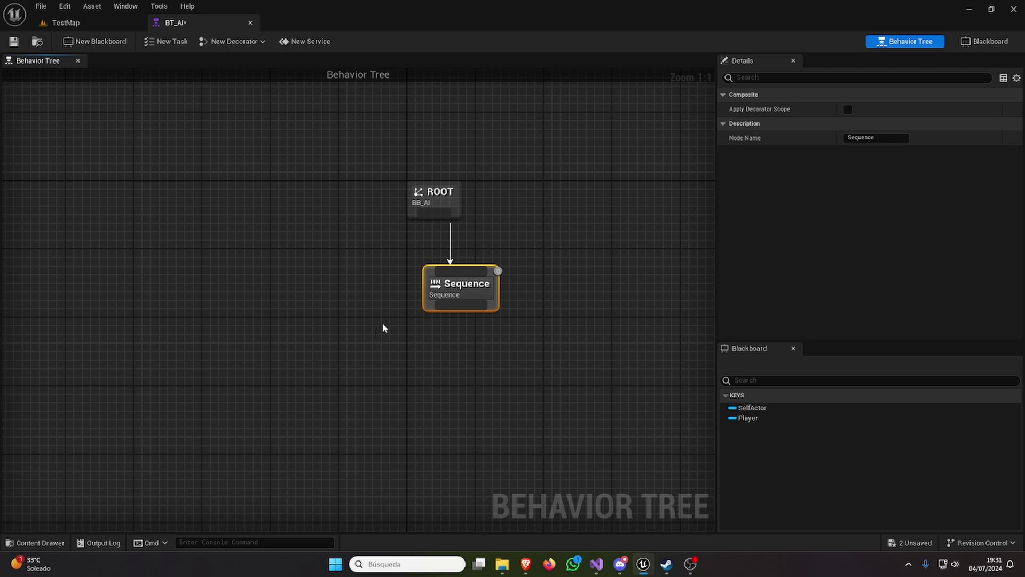
{"action": "left_click_drag", "start_coordinate": [476, 297], "coordinate": [458, 288]}
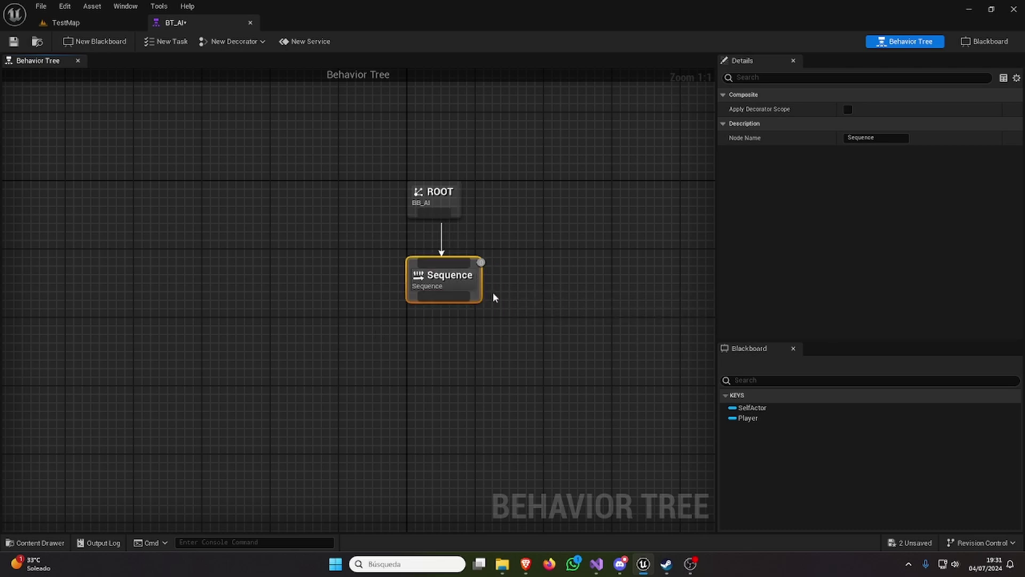
{"action": "left_click_drag", "start_coordinate": [370, 316], "coordinate": [541, 357]}
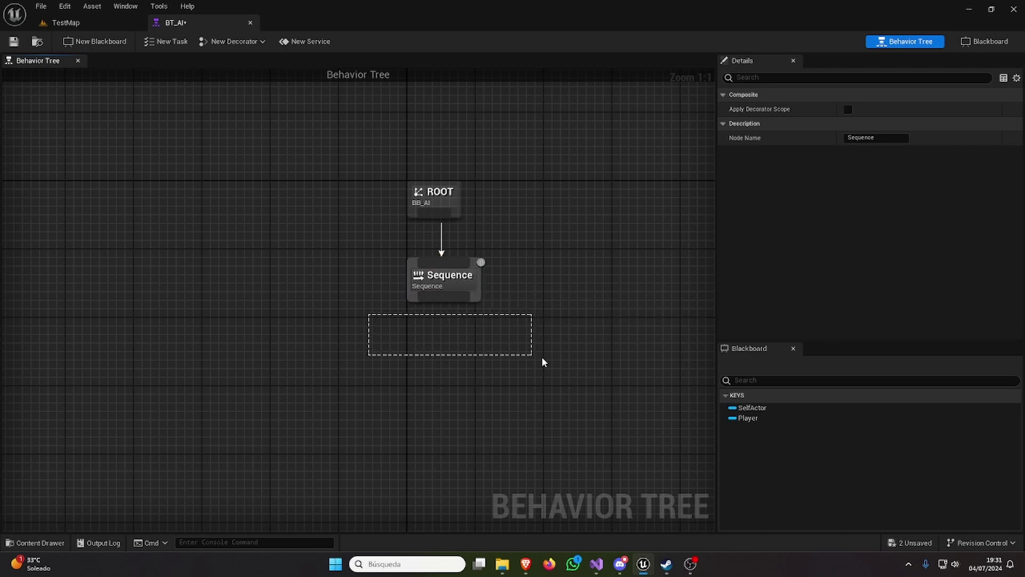
{"action": "left_click_drag", "start_coordinate": [411, 345], "coordinate": [535, 378]}
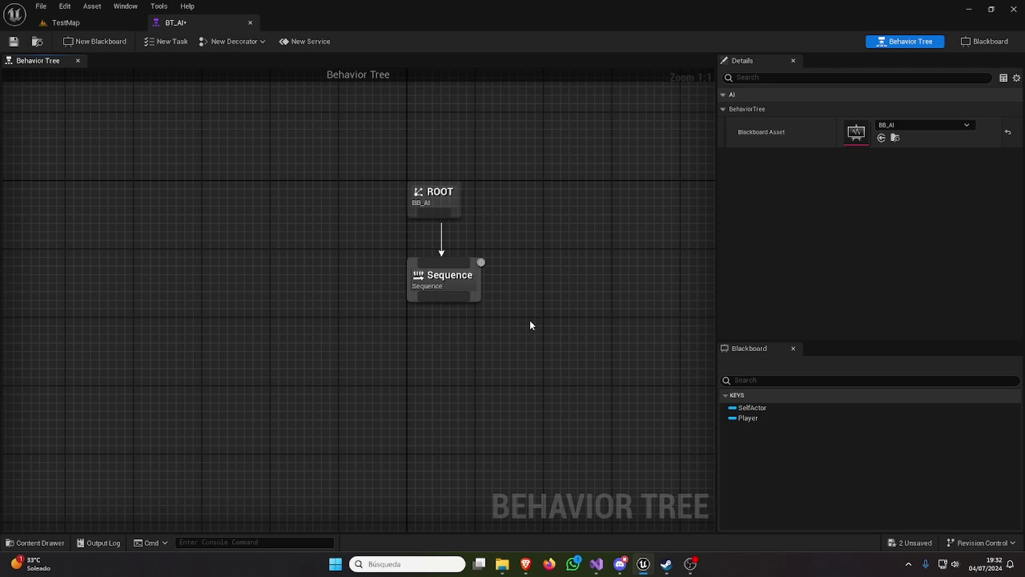
{"action": "left_click", "coordinate": [453, 282]}
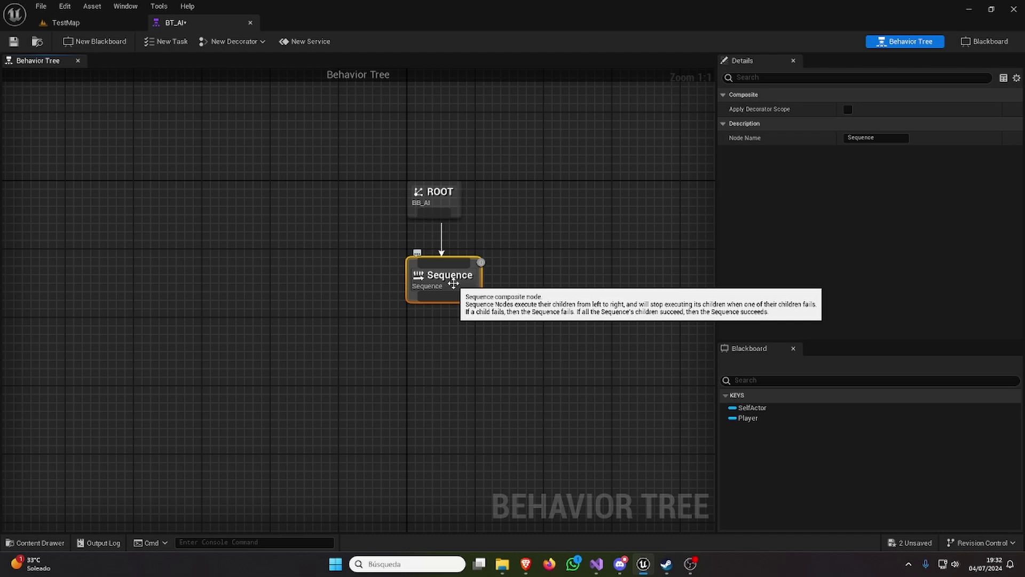
{"action": "left_click", "coordinate": [537, 312]}
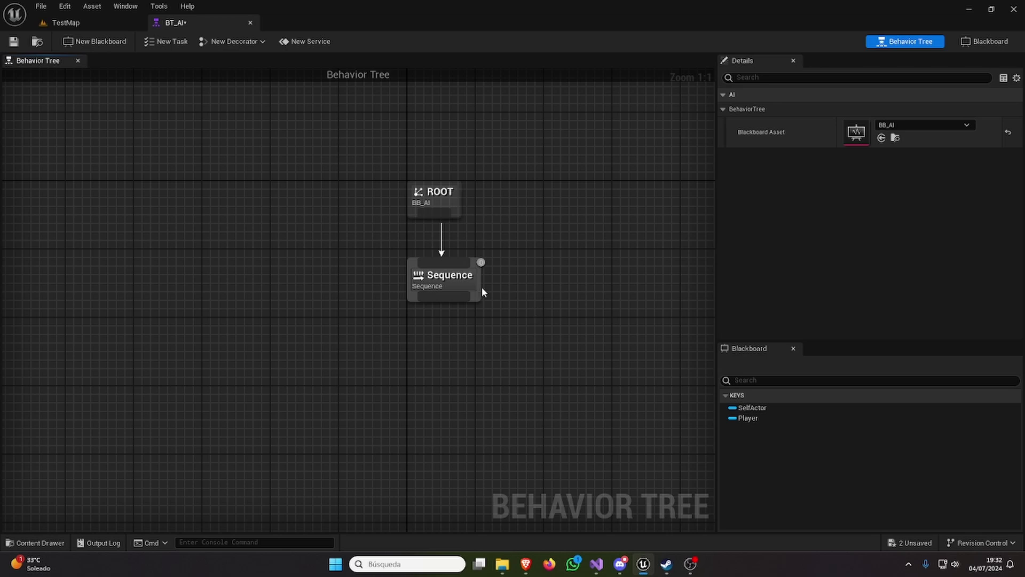
Step: Add a Move To task under the Sequence with its Blackboard Key set to Player
{"action": "left_click_drag", "start_coordinate": [456, 295], "coordinate": [463, 335]}
{"action": "type", "text": "move"}
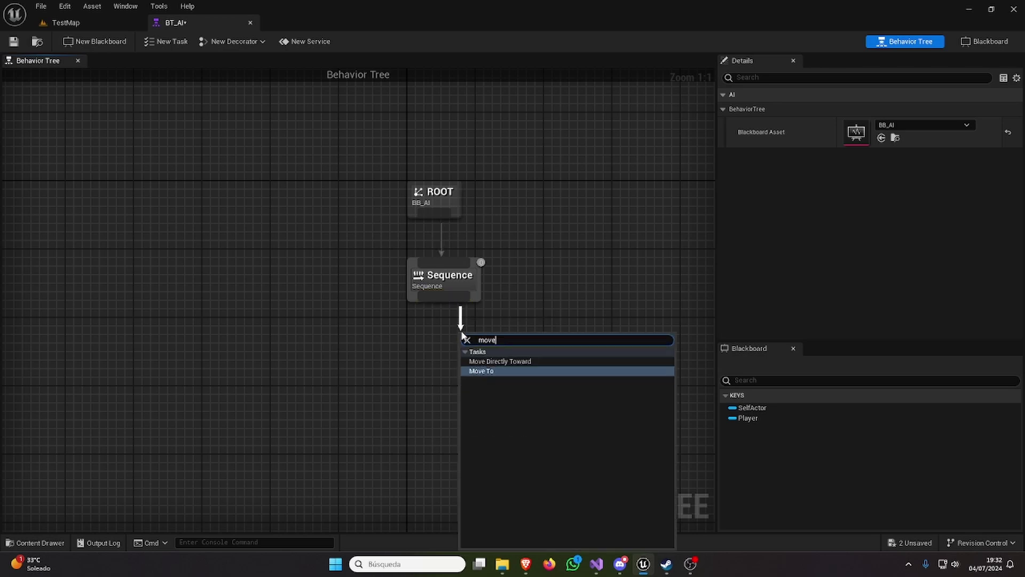
{"action": "key", "text": "Return"}
{"action": "left_click_drag", "start_coordinate": [500, 343], "coordinate": [466, 344]}
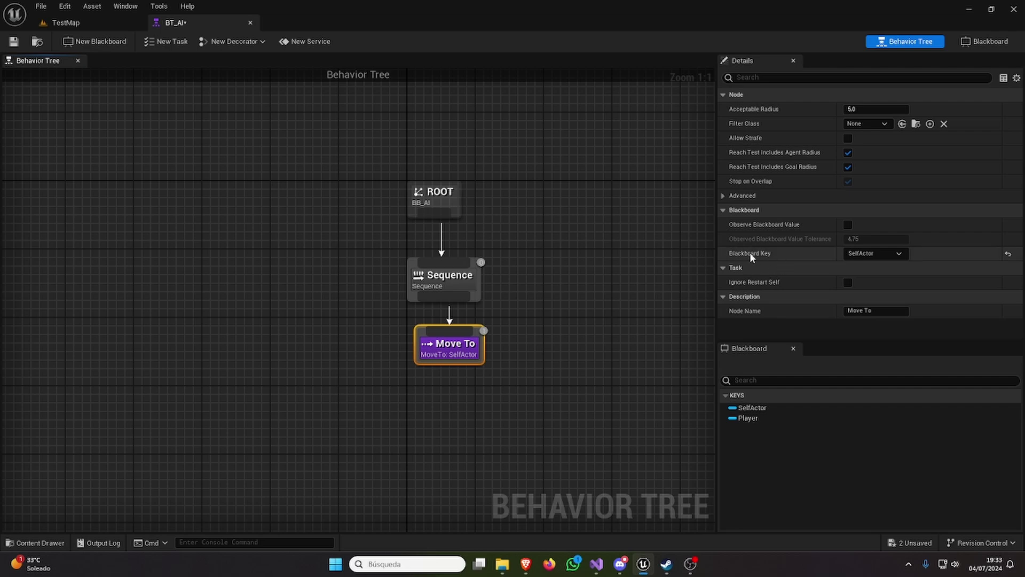
{"action": "left_click", "coordinate": [876, 253]}
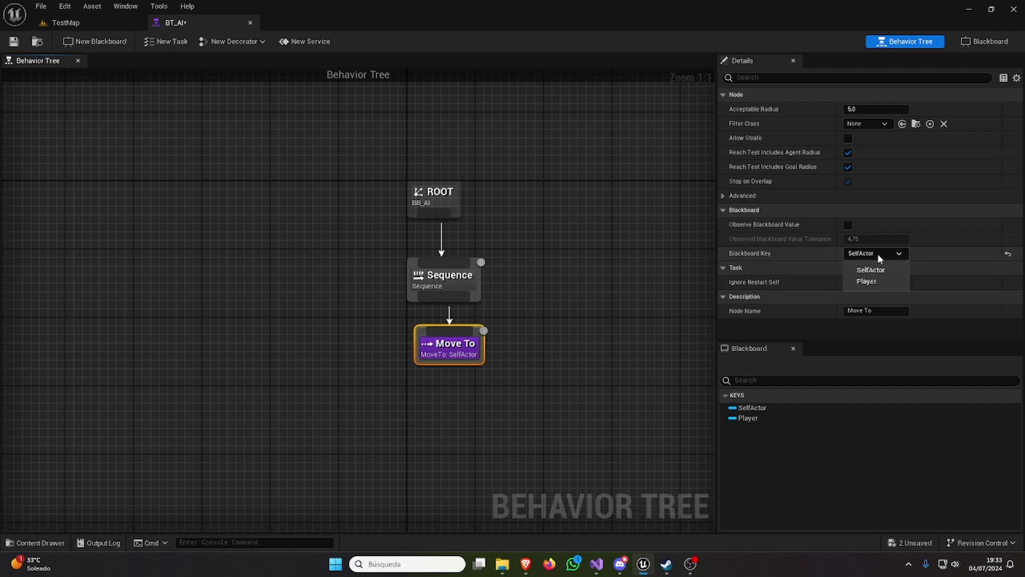
{"action": "left_click", "coordinate": [902, 282]}
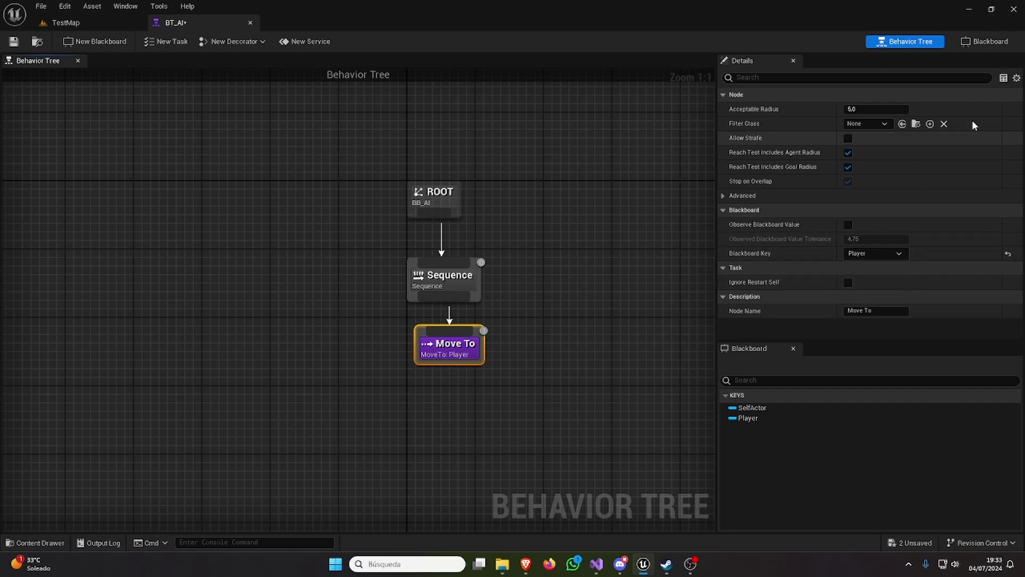
Step: Check the Player key's settings, then save BT_AI from the Behavior Tree graph
{"action": "left_click", "coordinate": [975, 48]}
{"action": "left_click", "coordinate": [111, 141]}
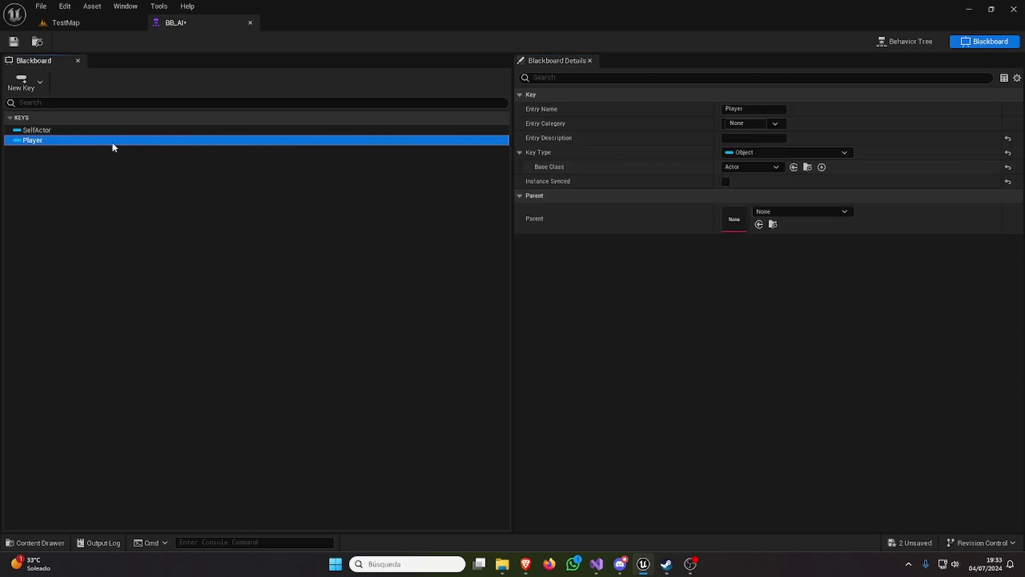
{"action": "left_click", "coordinate": [882, 45]}
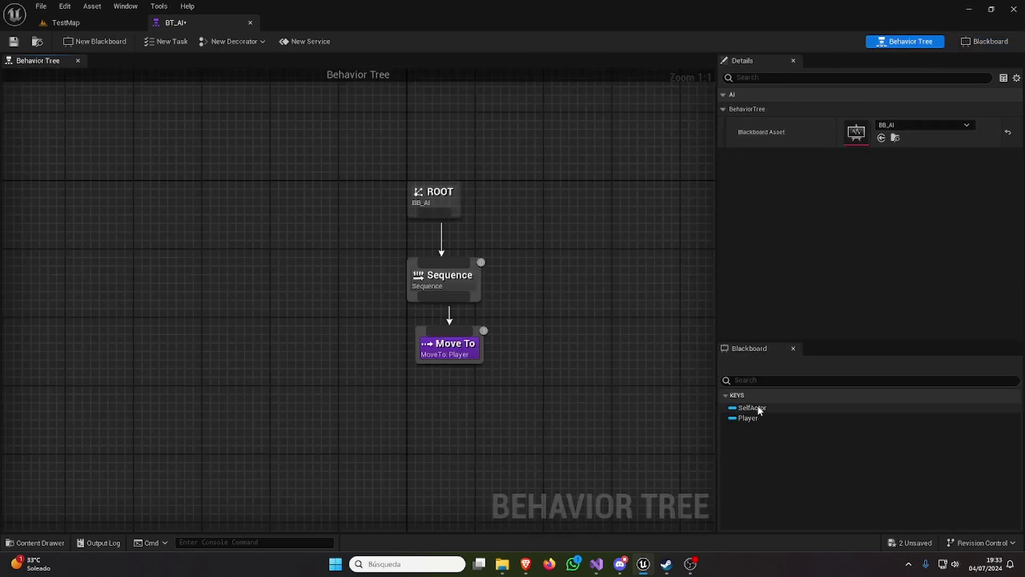
{"action": "left_click", "coordinate": [459, 343]}
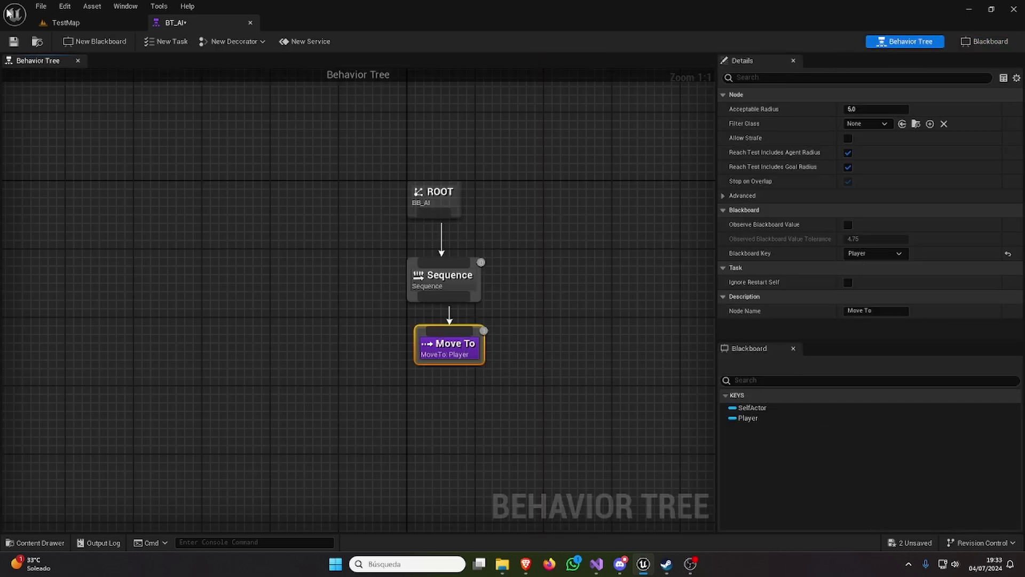
{"action": "left_click", "coordinate": [14, 42]}
Step: Save the remaining unsaved BB_AI blackboard
{"action": "left_click", "coordinate": [56, 543]}
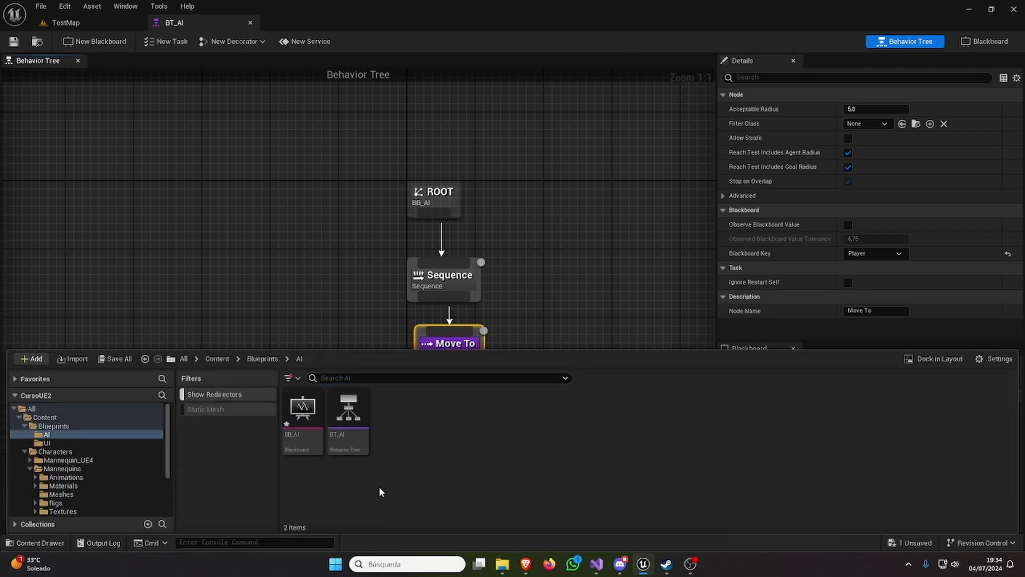
{"action": "left_click", "coordinate": [115, 359]}
{"action": "left_click", "coordinate": [594, 398]}
Step: Create a Character Blueprint named BP_AICharacter in the AI folder and open it
{"action": "right_click", "coordinate": [460, 429]}
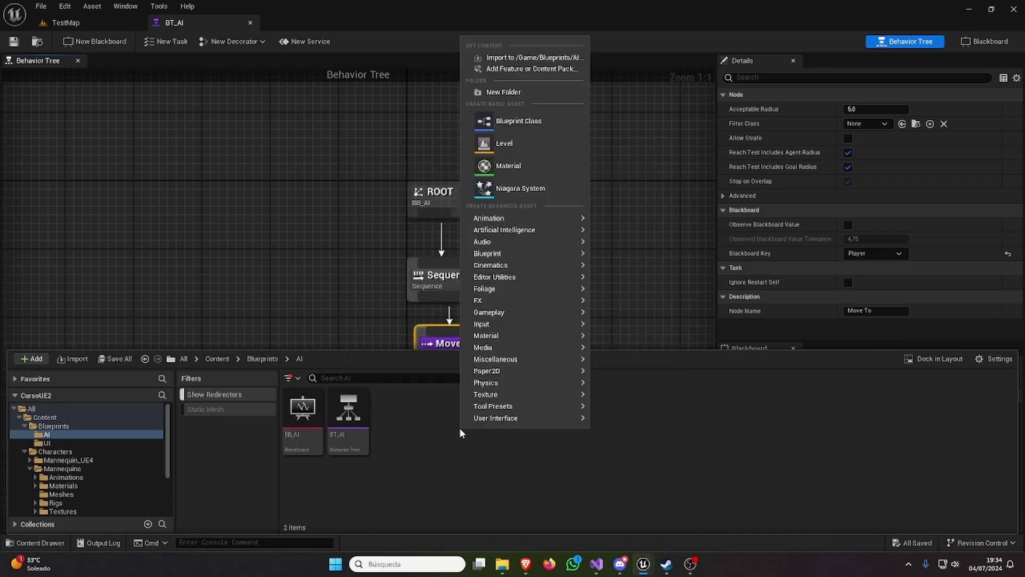
{"action": "left_click", "coordinate": [562, 121]}
{"action": "left_click", "coordinate": [395, 233]}
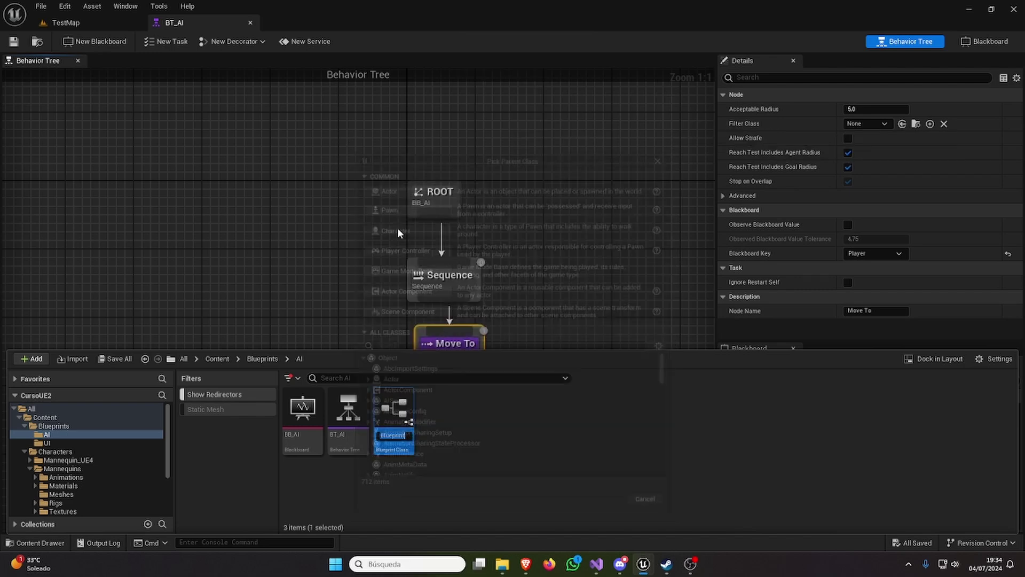
{"action": "type", "text": "I"}
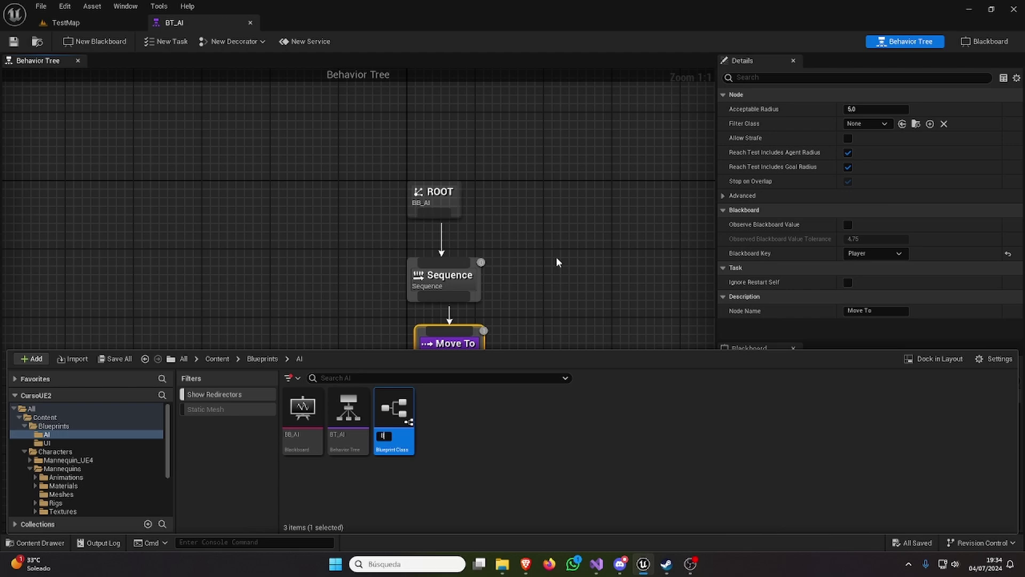
{"action": "type", "text": "P_"}
{"action": "type", "text": "A"}
{"action": "type", "text": "I"}
{"action": "type", "text": "Chara"}
{"action": "type", "text": "cter"}
{"action": "key", "text": "Return"}
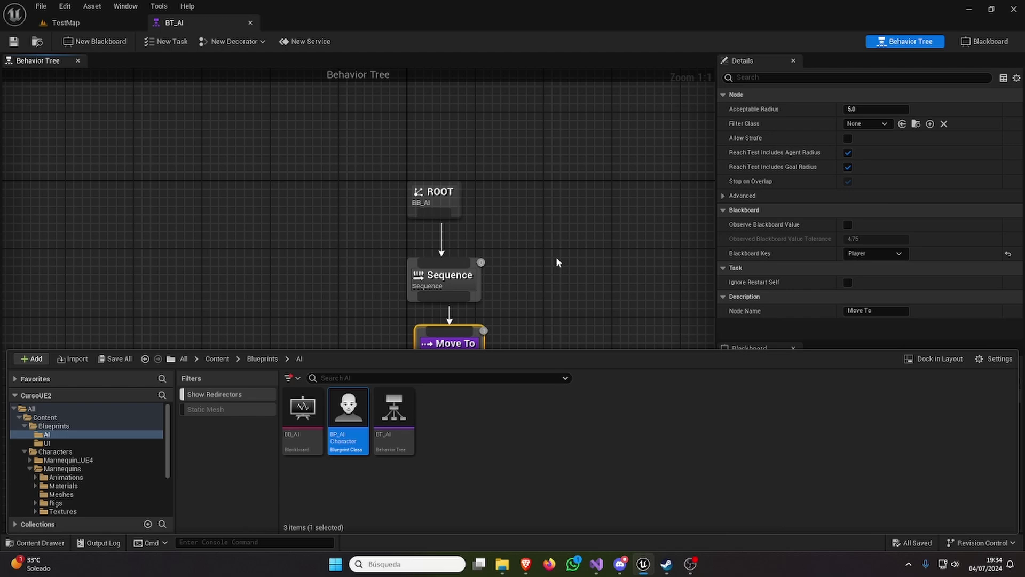
{"action": "key", "text": "Return"}
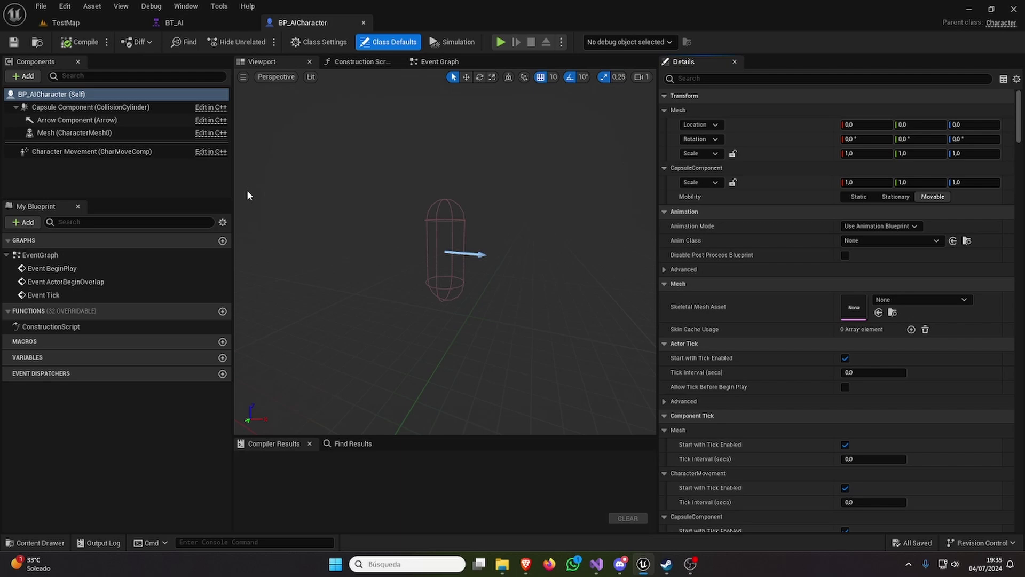
Step: Choose Belica_Biohazard as the Mesh component's Skeletal Mesh Asset
{"action": "left_click", "coordinate": [876, 300]}
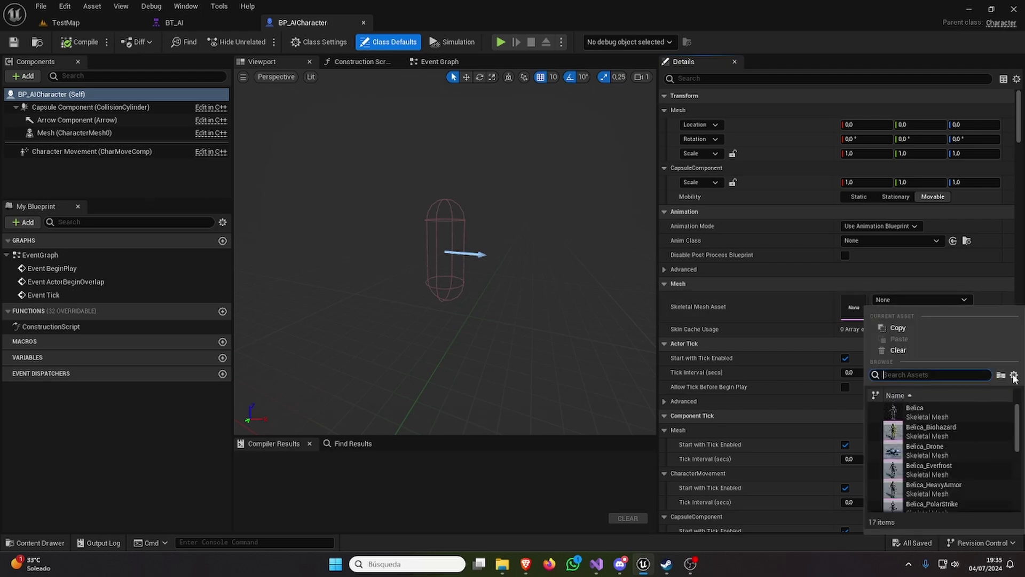
{"action": "mouse_move", "coordinate": [997, 425]}
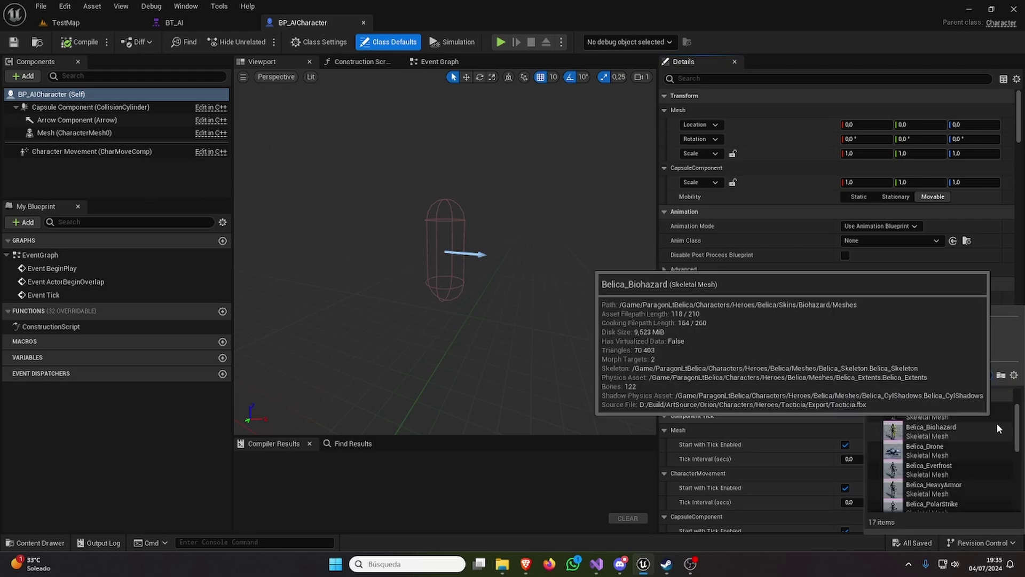
{"action": "left_click", "coordinate": [958, 433]}
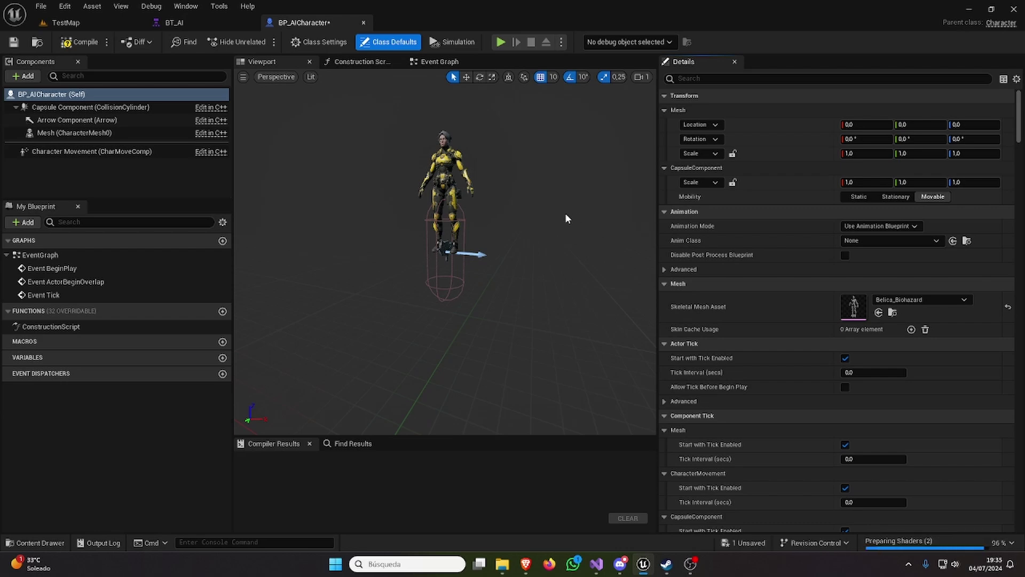
Step: Lower the character mesh to Z location -90 inside the capsule
{"action": "left_click", "coordinate": [976, 127]}
{"action": "type", "text": "-90"}
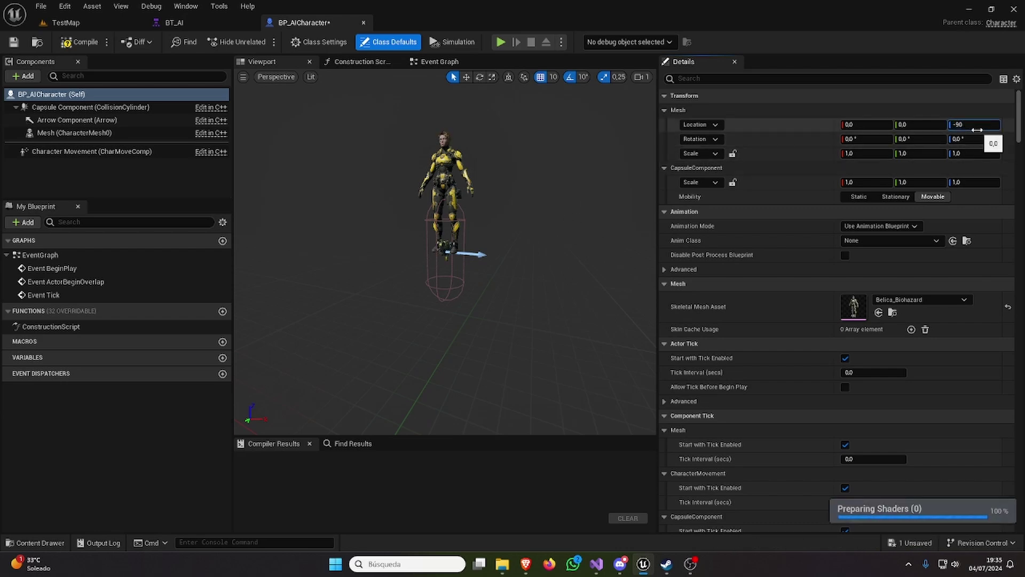
{"action": "key", "text": "Return"}
{"action": "scroll", "coordinate": [478, 245], "scroll_direction": "up", "scroll_amount": 2}
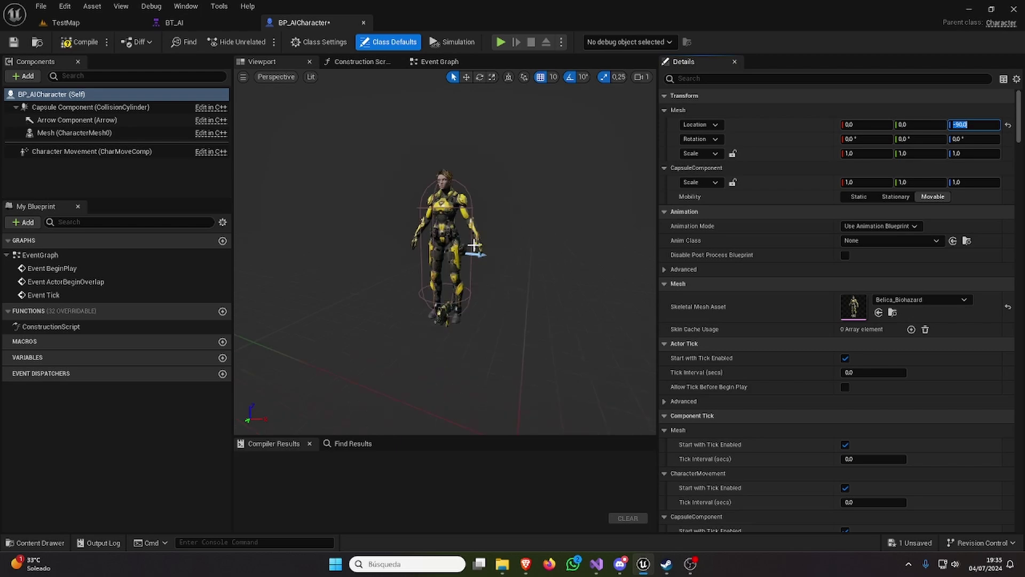
{"action": "scroll", "coordinate": [478, 245], "scroll_direction": "up", "scroll_amount": 5}
{"action": "scroll", "coordinate": [488, 257], "scroll_direction": "down", "scroll_amount": 4}
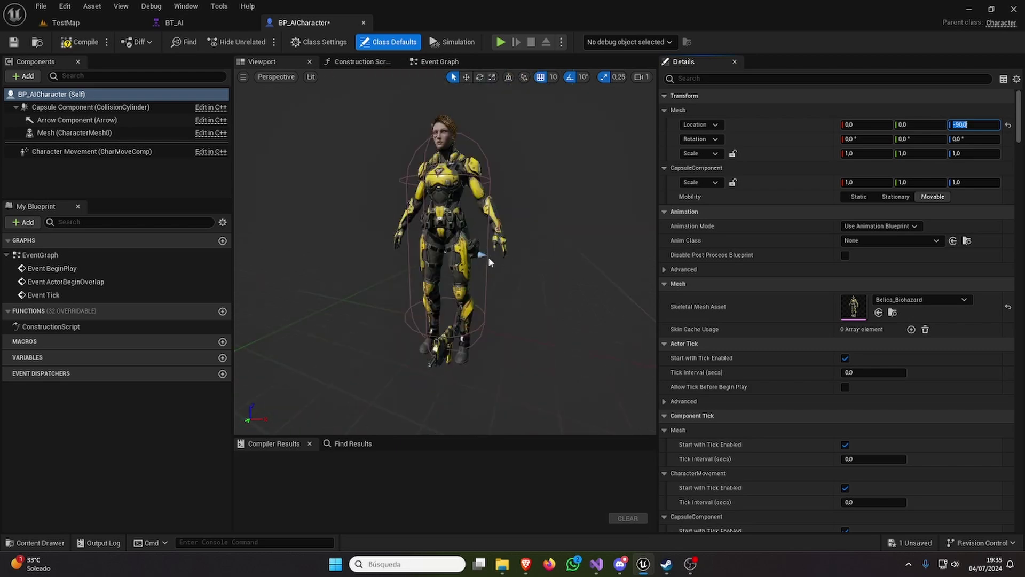
Step: Rotate the mesh -90 degrees in yaw, then compile and save BP_AICharacter
{"action": "left_click", "coordinate": [984, 140]}
{"action": "type", "text": "-90"}
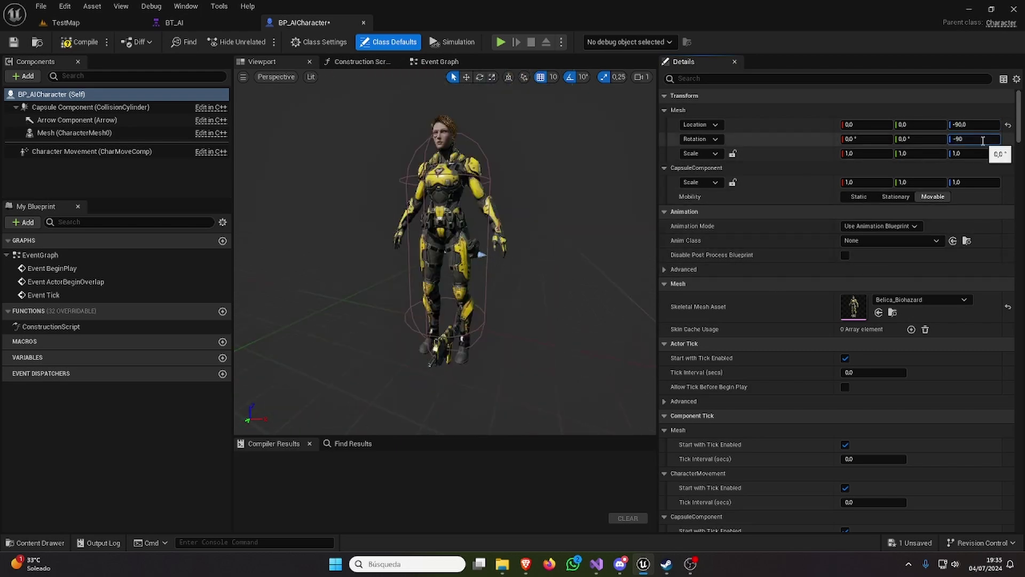
{"action": "key", "text": "Return"}
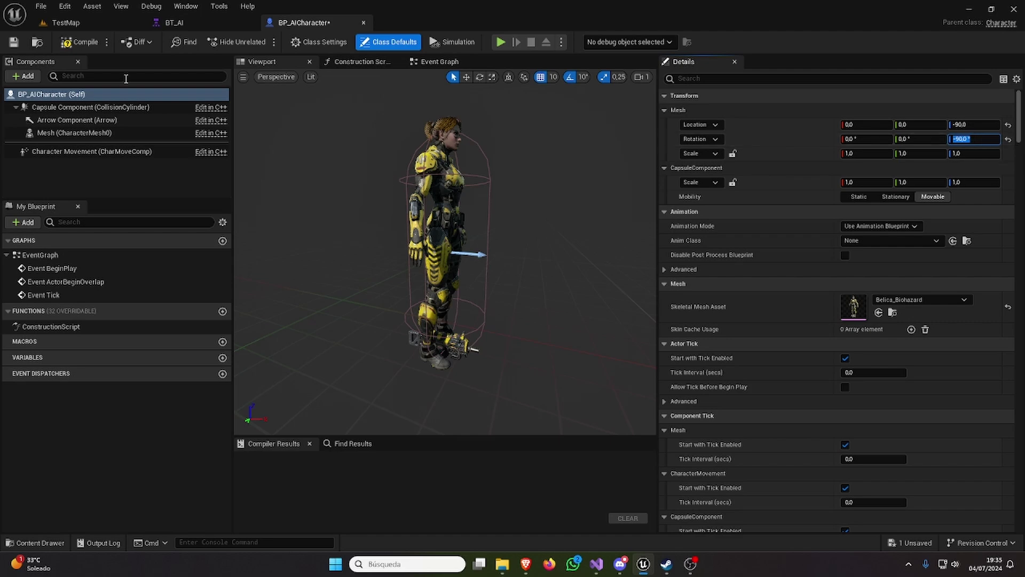
{"action": "left_click", "coordinate": [75, 42]}
{"action": "left_click", "coordinate": [14, 42]}
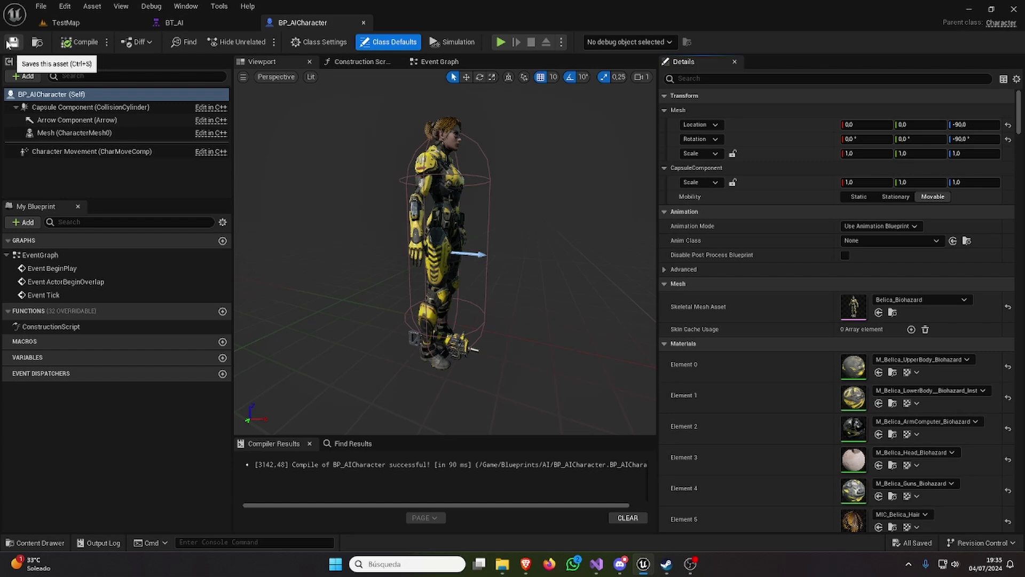
Step: Show BP_AICharacter's class defaults and open the Auto Possess AI dropdown under Pawn
{"action": "left_click", "coordinate": [75, 94]}
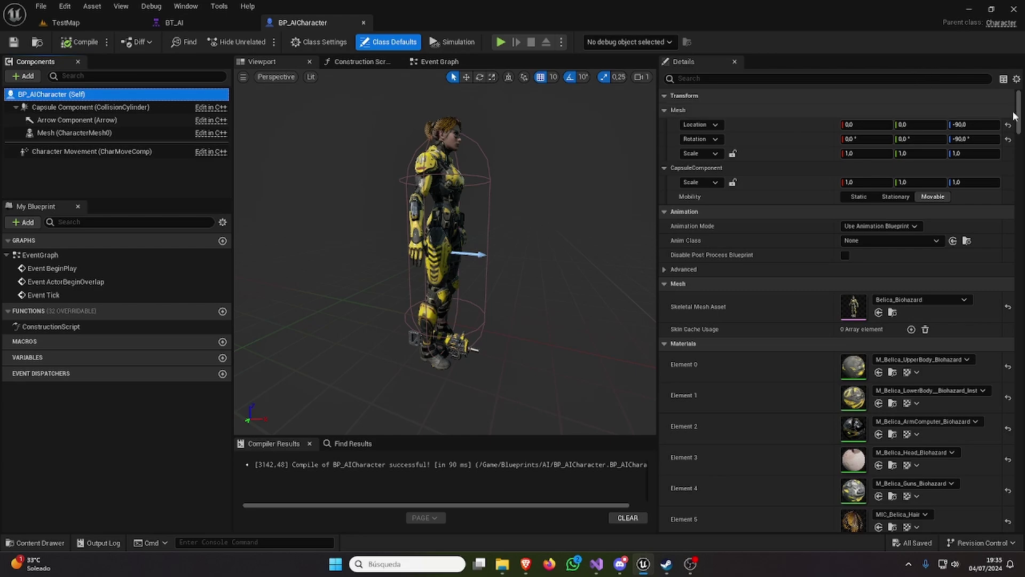
{"action": "mouse_move", "coordinate": [1019, 113]}
{"action": "left_mouse_down"}
{"action": "mouse_move", "coordinate": [1020, 296]}
{"action": "mouse_move", "coordinate": [1003, 502]}
{"action": "left_mouse_up"}
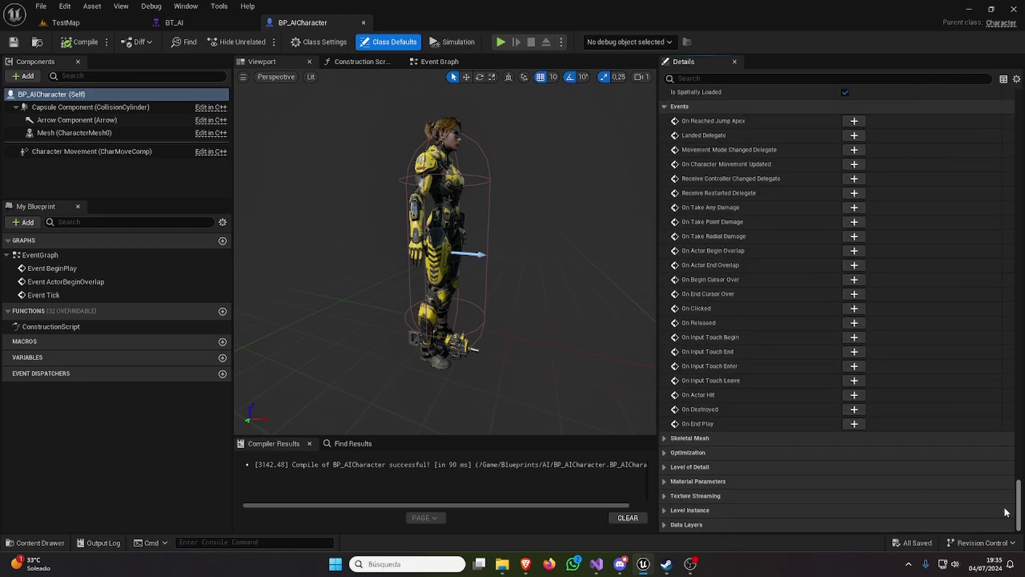
{"action": "left_click_drag", "start_coordinate": [1004, 507], "coordinate": [1000, 475]}
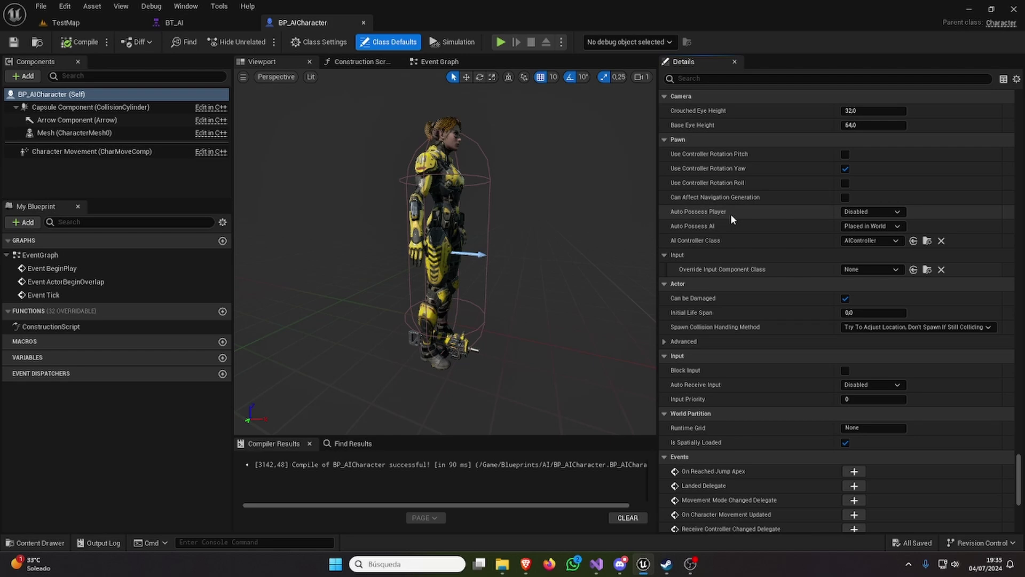
{"action": "left_click", "coordinate": [873, 226]}
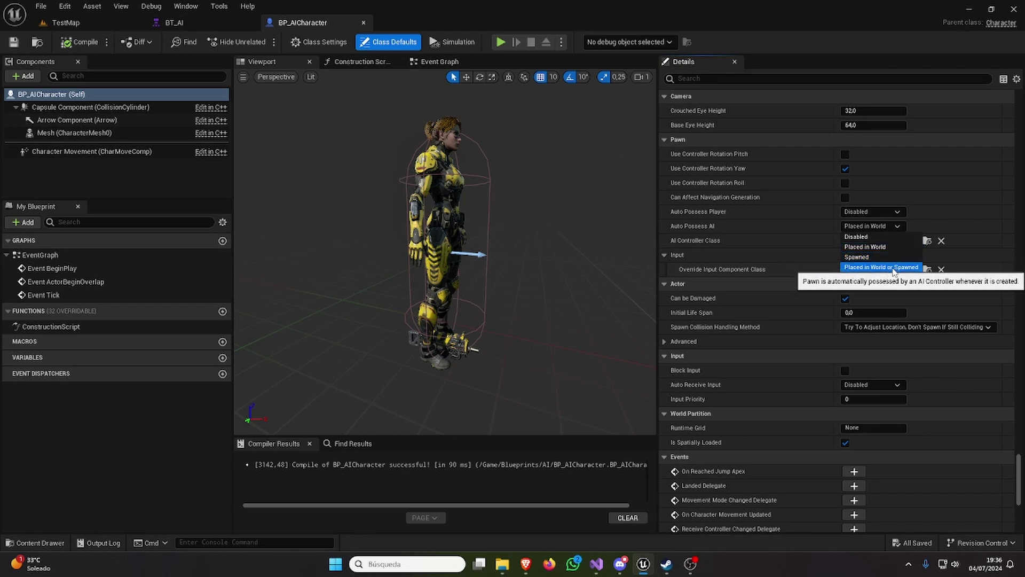
Step: Set Auto Possess AI to 'Placed in World or Spawned' and compile BP_AICharacter
{"action": "left_click", "coordinate": [879, 268]}
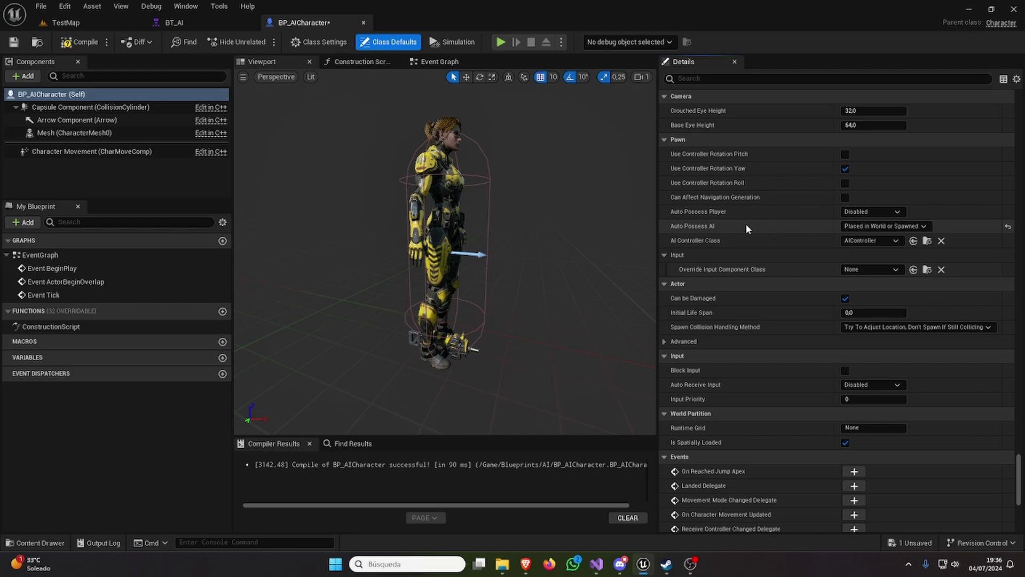
{"action": "left_click", "coordinate": [80, 44]}
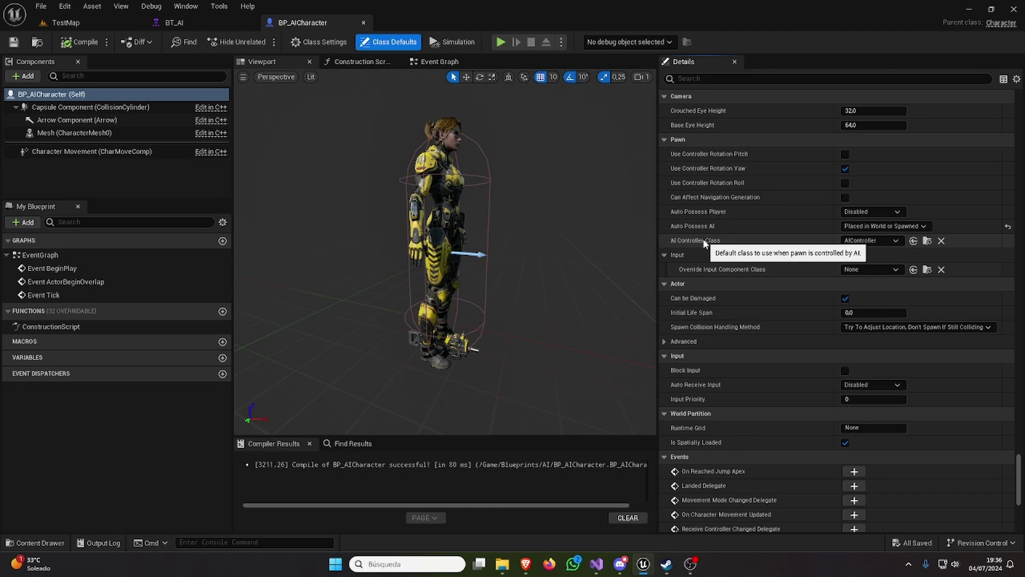
Step: Start a new Blueprint Class in the AI folder with the full parent class list expanded
{"action": "left_click", "coordinate": [24, 544]}
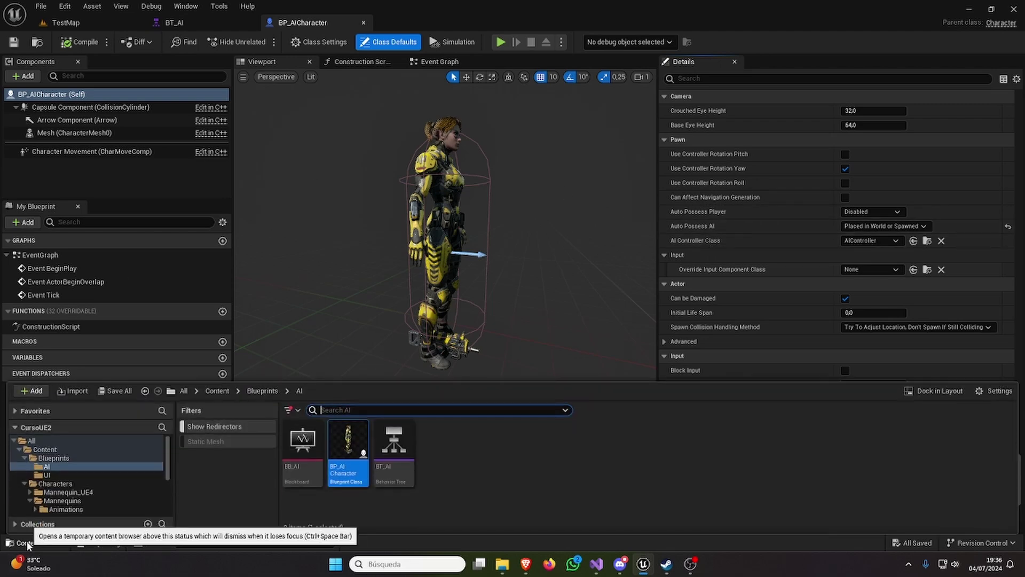
{"action": "right_click", "coordinate": [537, 462]}
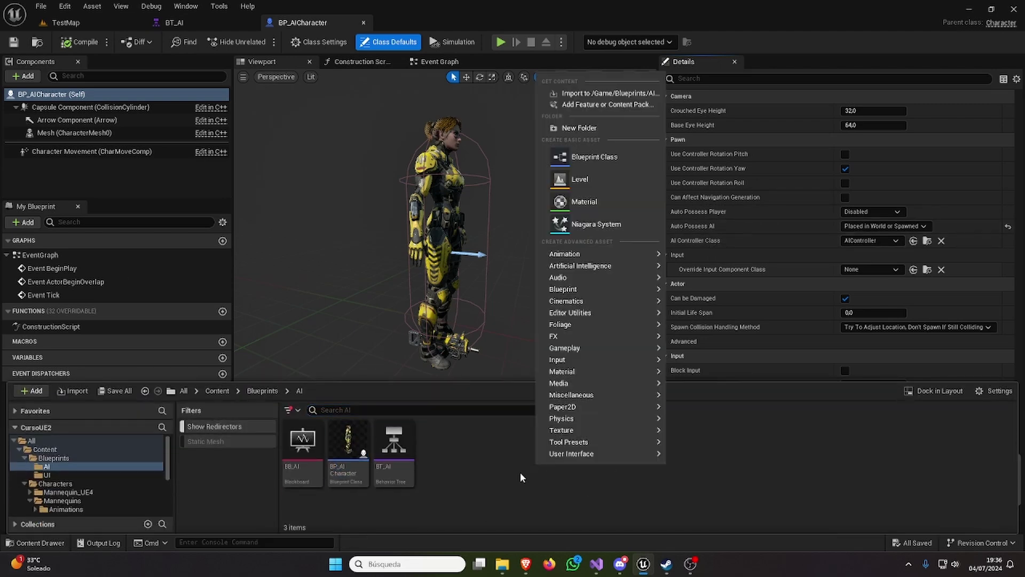
{"action": "left_click", "coordinate": [607, 156]}
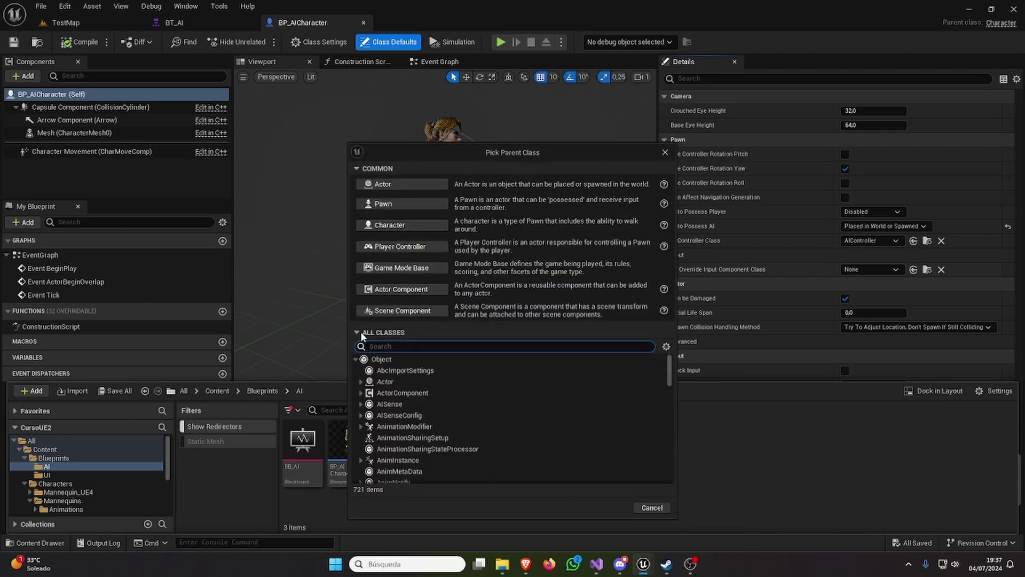
{"action": "left_click", "coordinate": [356, 332]}
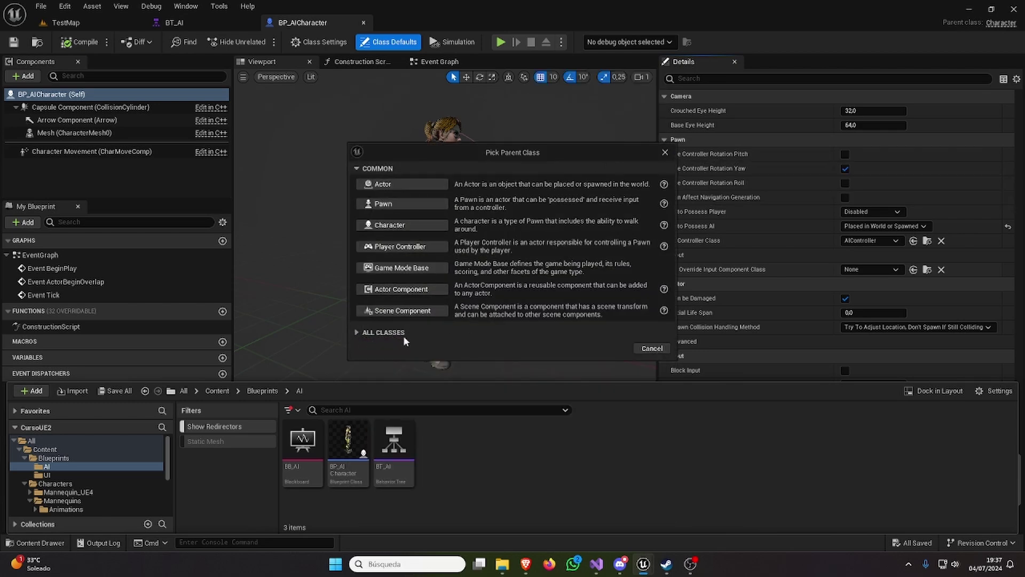
{"action": "left_click", "coordinate": [354, 332]}
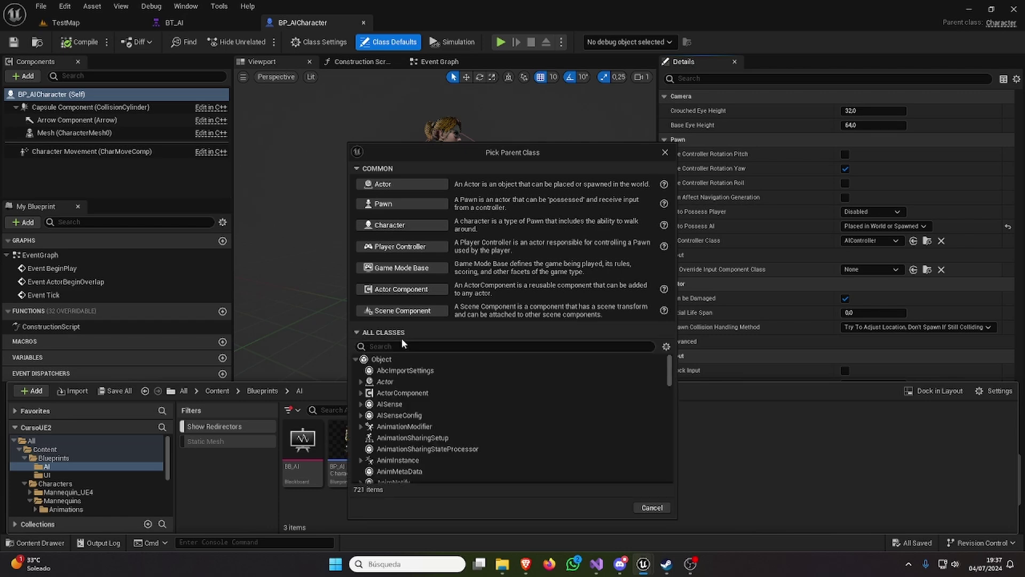
Step: Pick AIController as the parent class and name the blueprint BP_AIController
{"action": "left_click", "coordinate": [382, 345]}
{"action": "type", "text": "AIContro"}
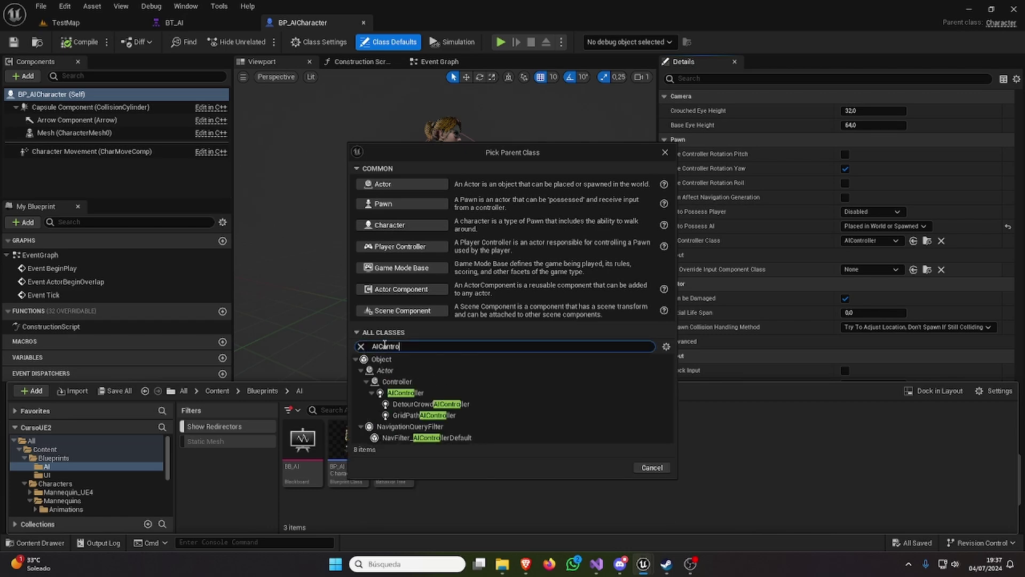
{"action": "left_click", "coordinate": [449, 393]}
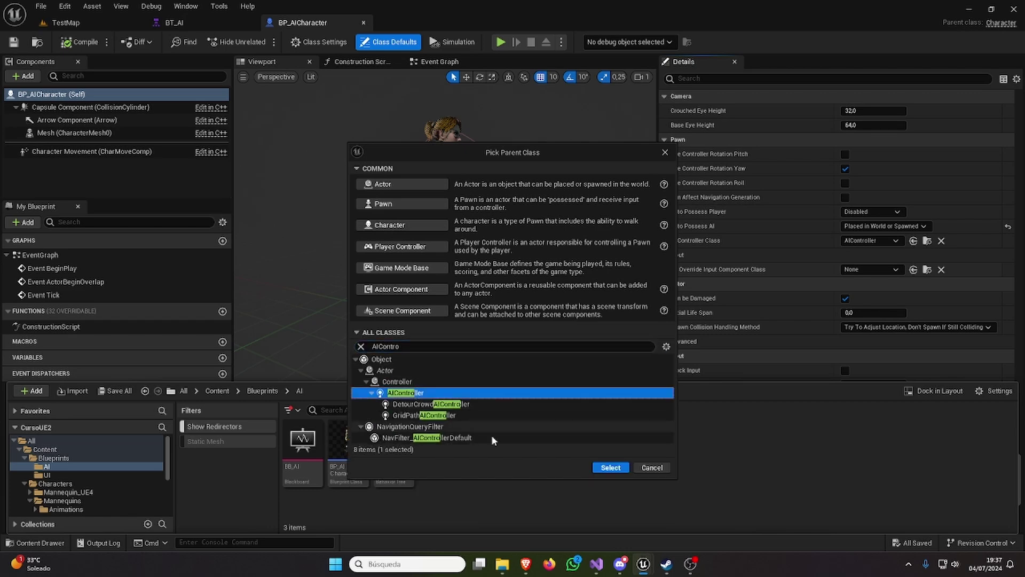
{"action": "left_click", "coordinate": [610, 468]}
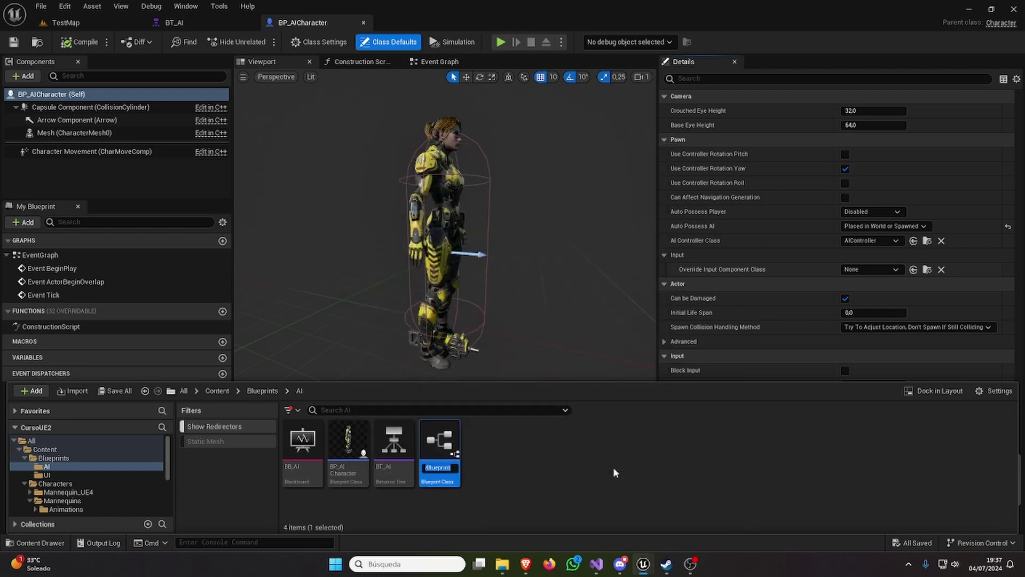
{"action": "type", "text": "BP_AIC"}
{"action": "type", "text": "ontroller"}
{"action": "key", "text": "Return"}
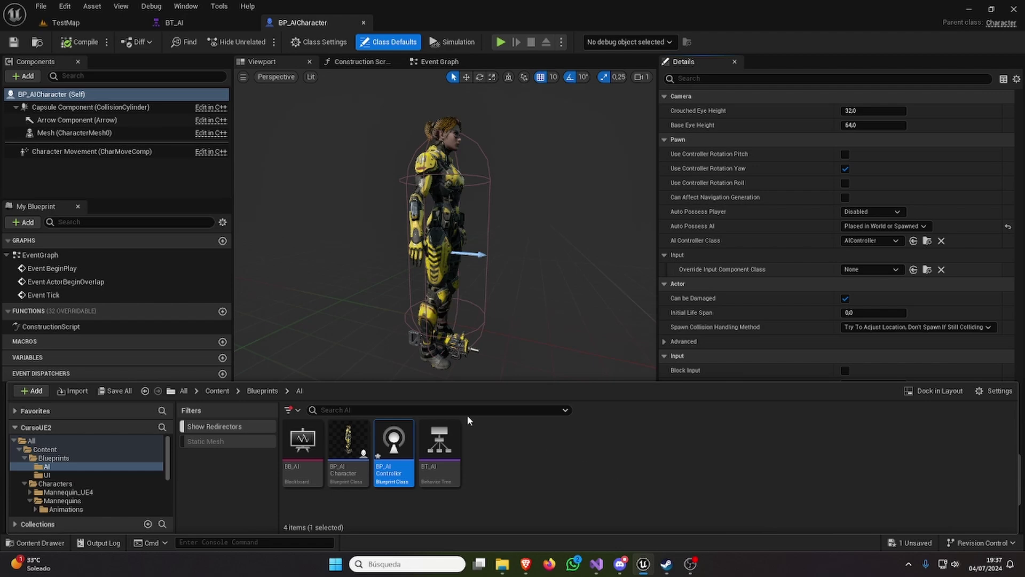
Step: Save all assets, set AI Controller Class to BP_AIController, and compile the character
{"action": "left_click", "coordinate": [115, 390]}
{"action": "left_click", "coordinate": [600, 401]}
{"action": "left_click", "coordinate": [869, 241]}
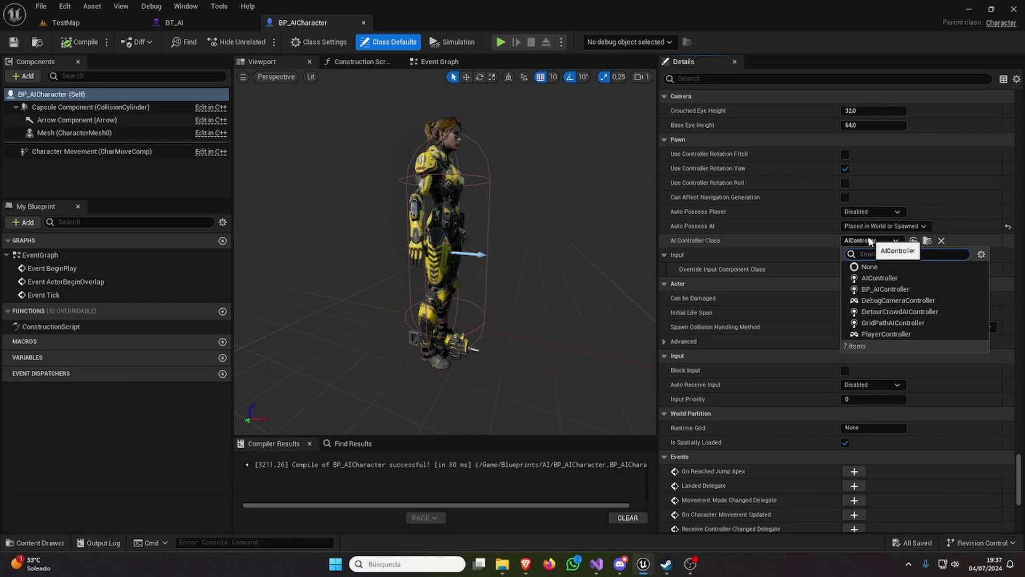
{"action": "left_click", "coordinate": [886, 289]}
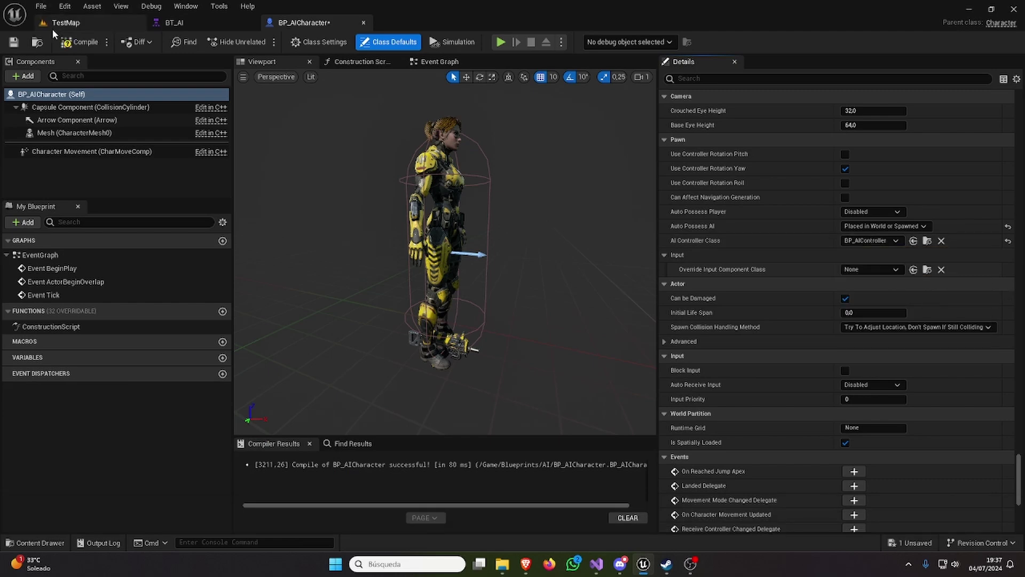
{"action": "left_click", "coordinate": [14, 42]}
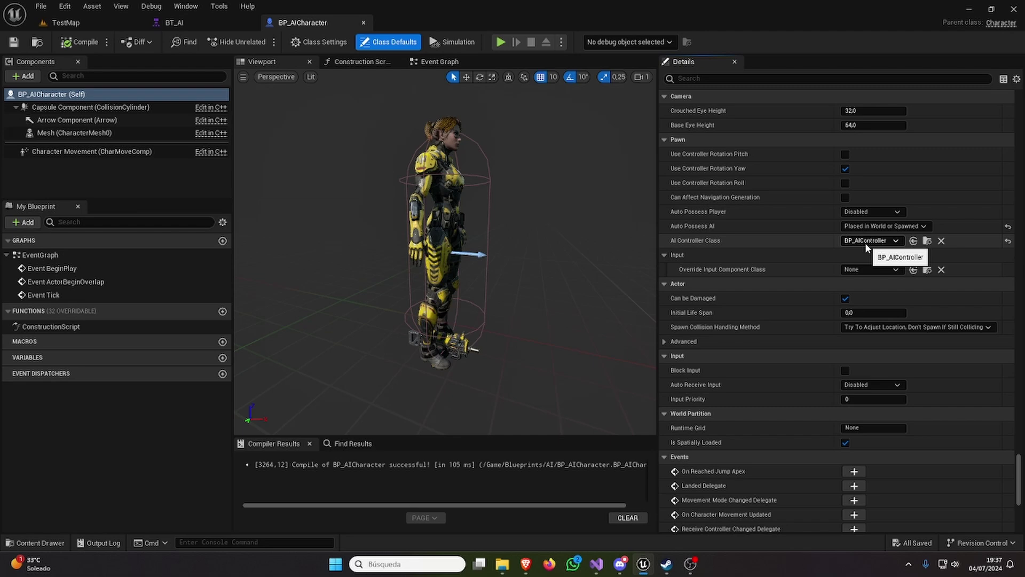
Step: Open BP_AIController from the AI folder in the Content Drawer
{"action": "left_click", "coordinate": [194, 23]}
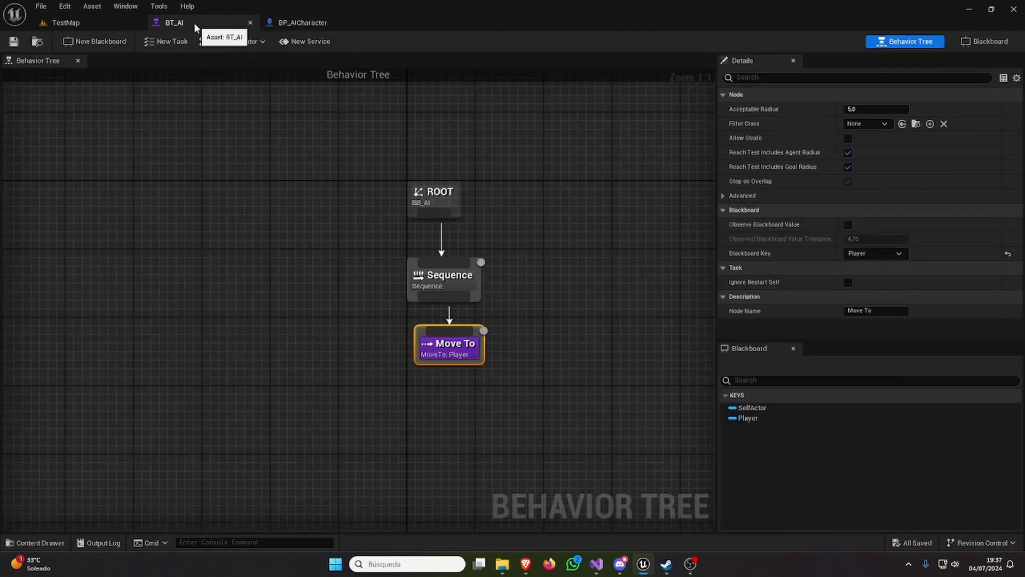
{"action": "left_click", "coordinate": [295, 24]}
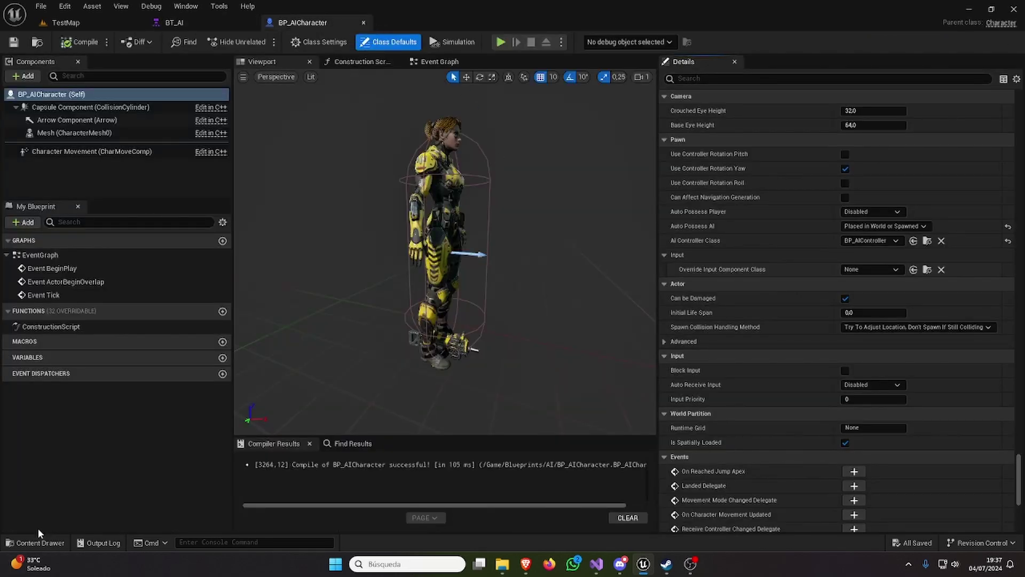
{"action": "left_click", "coordinate": [38, 542]}
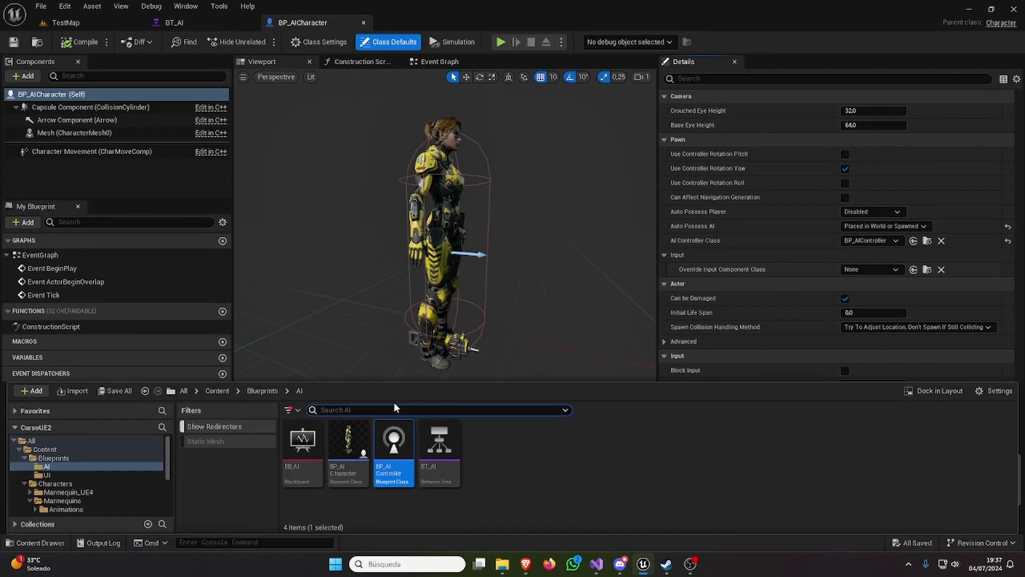
{"action": "double_click", "coordinate": [400, 453]}
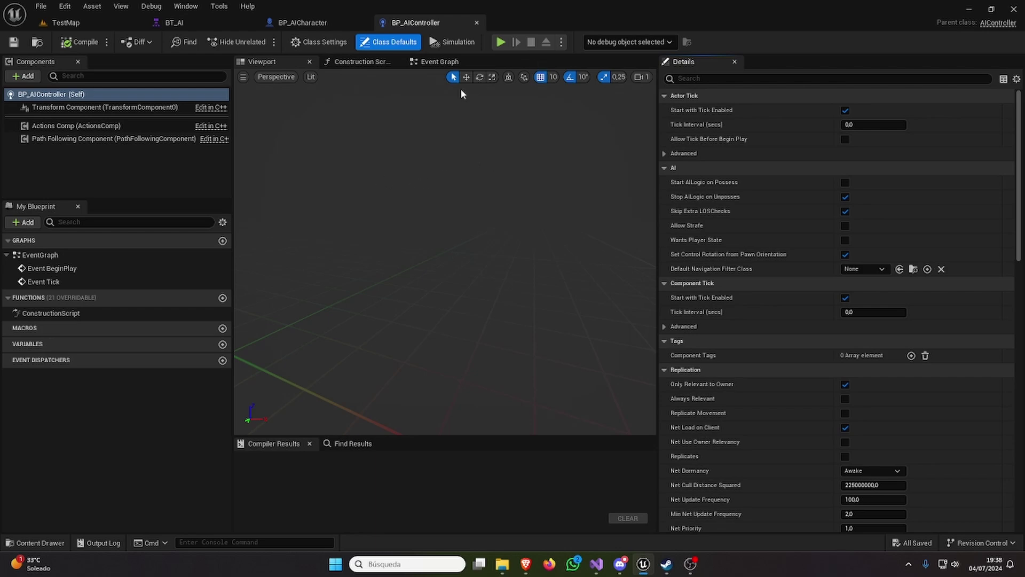
Step: Delete the default BeginPlay and Tick event nodes from the controller's Event Graph
{"action": "left_click", "coordinate": [437, 63]}
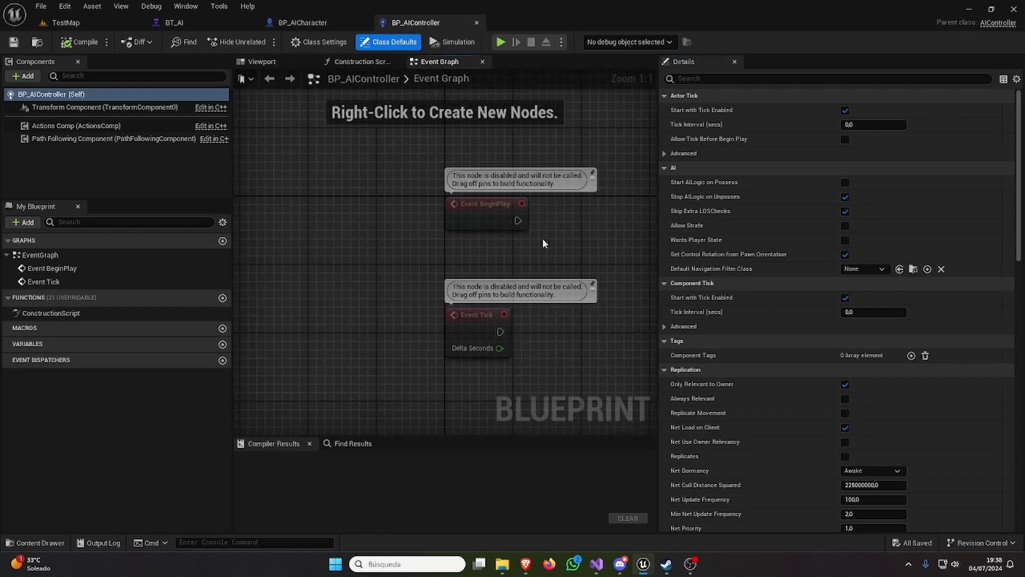
{"action": "left_click_drag", "start_coordinate": [578, 376], "coordinate": [468, 191]}
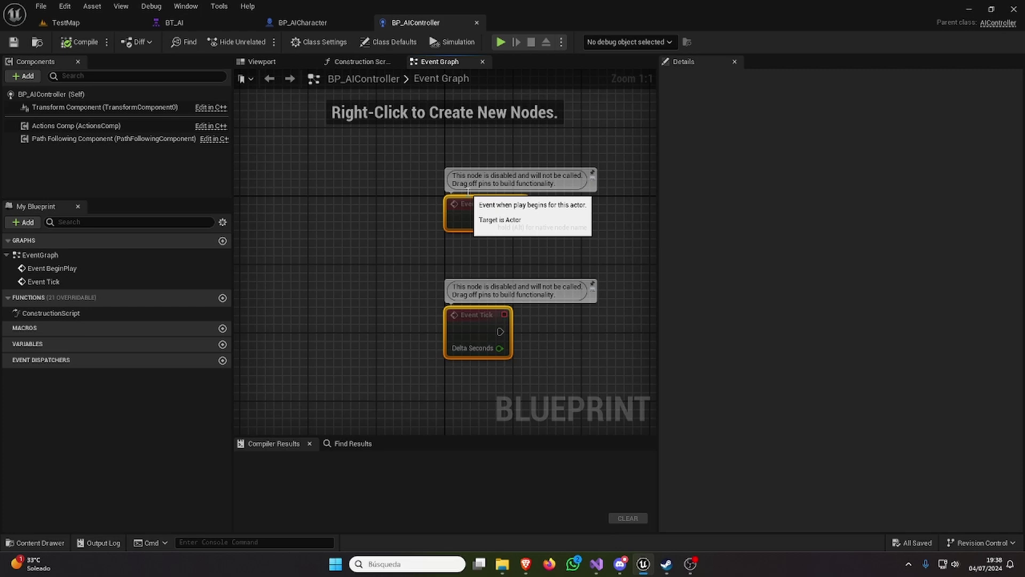
{"action": "key", "text": "Delete"}
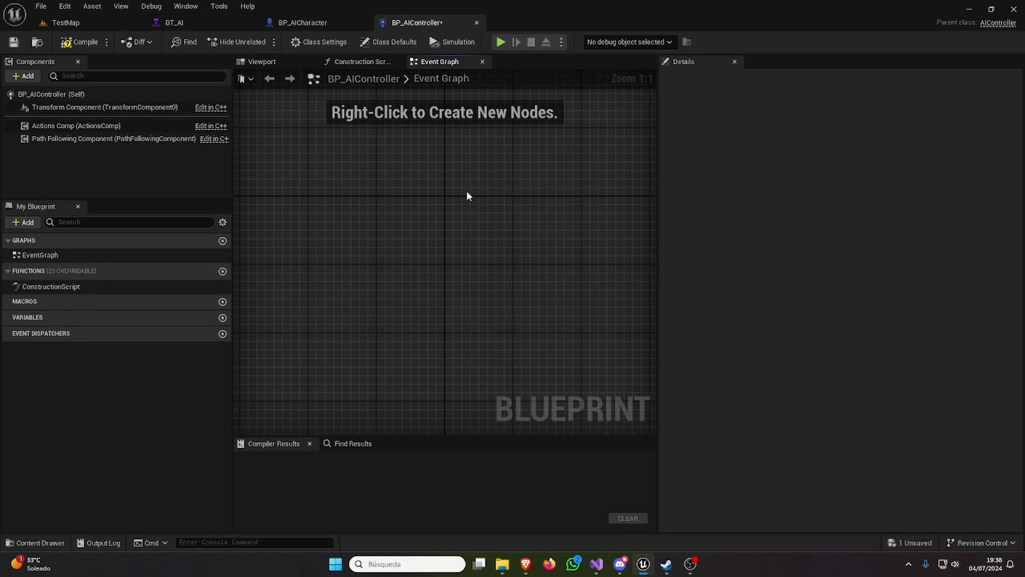
Step: Add an Event On Possess node to the controller's Event Graph
{"action": "right_click", "coordinate": [466, 191]}
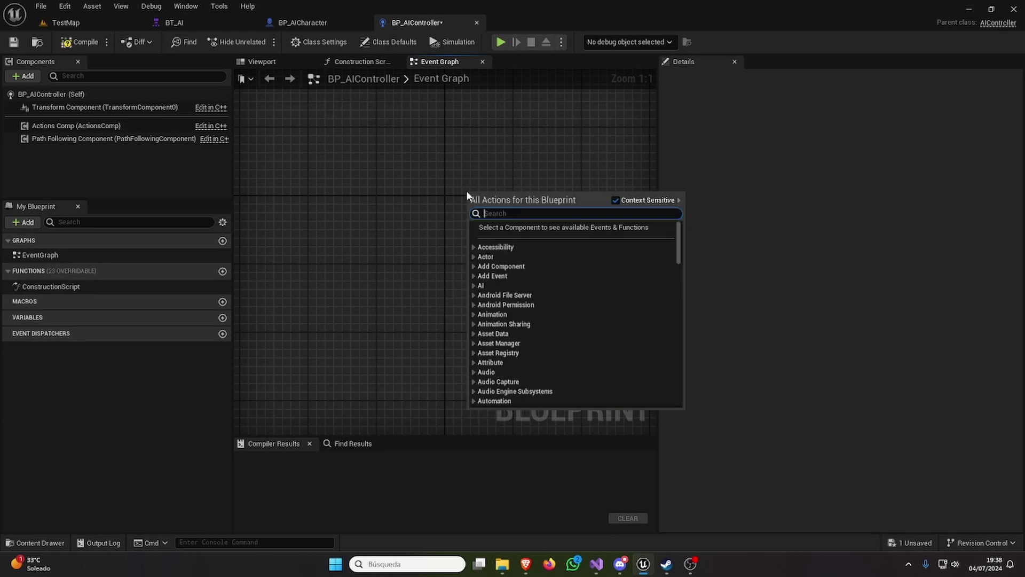
{"action": "right_click", "coordinate": [460, 192]}
{"action": "right_click", "coordinate": [460, 196]}
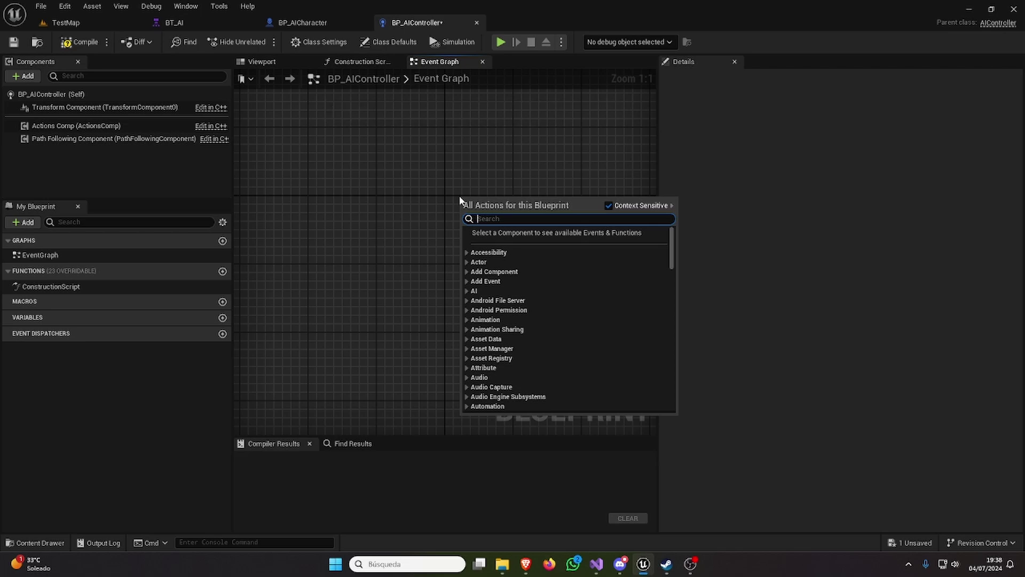
{"action": "type", "text": "OnPo"}
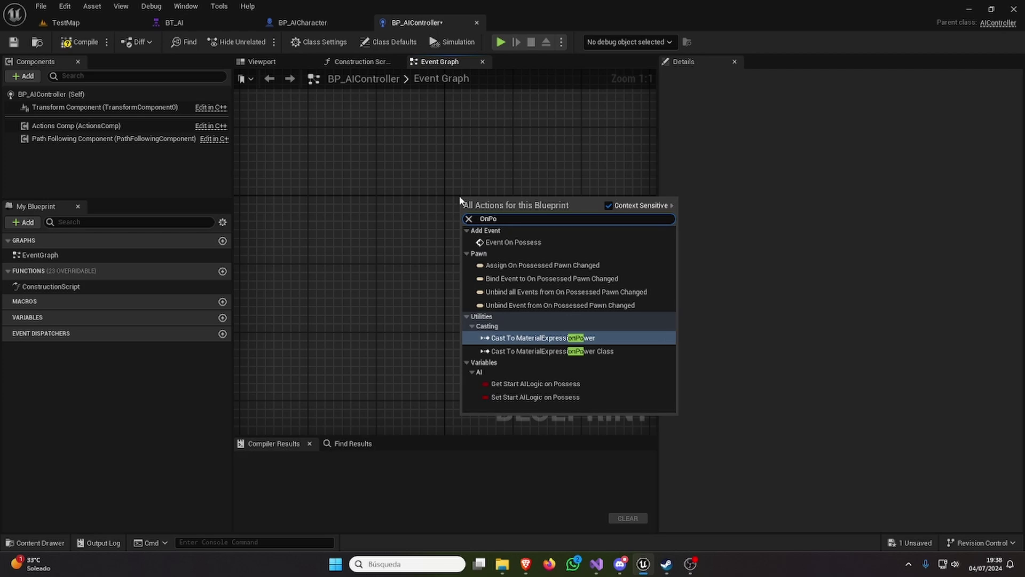
{"action": "left_click", "coordinate": [527, 242]}
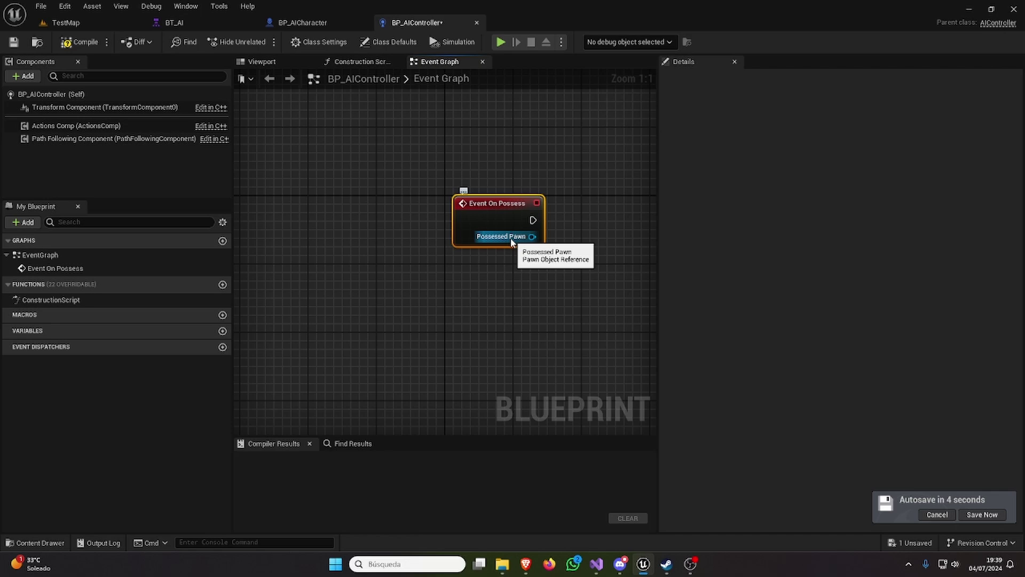
{"action": "left_click", "coordinate": [304, 23]}
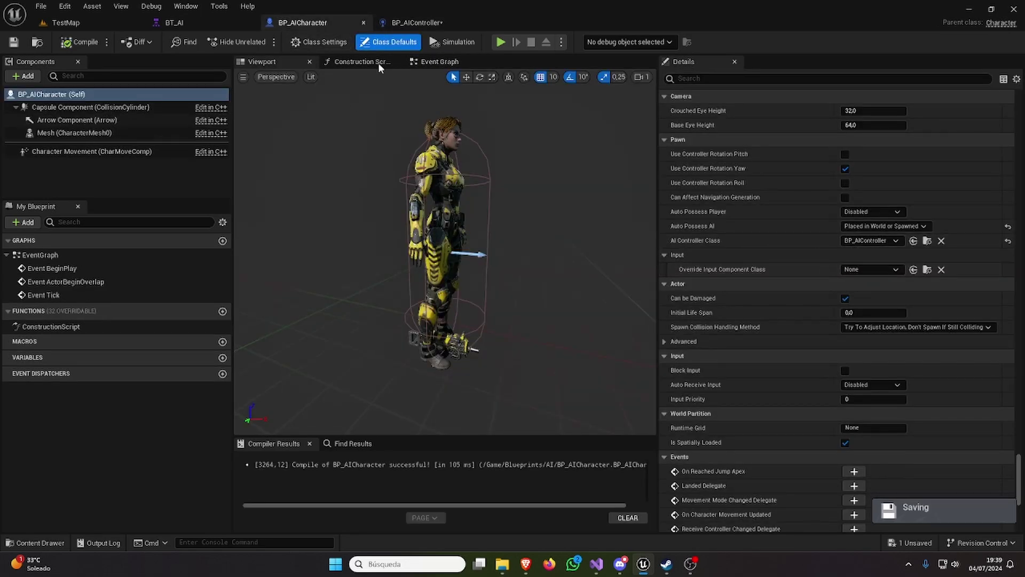
{"action": "left_click", "coordinate": [409, 21]}
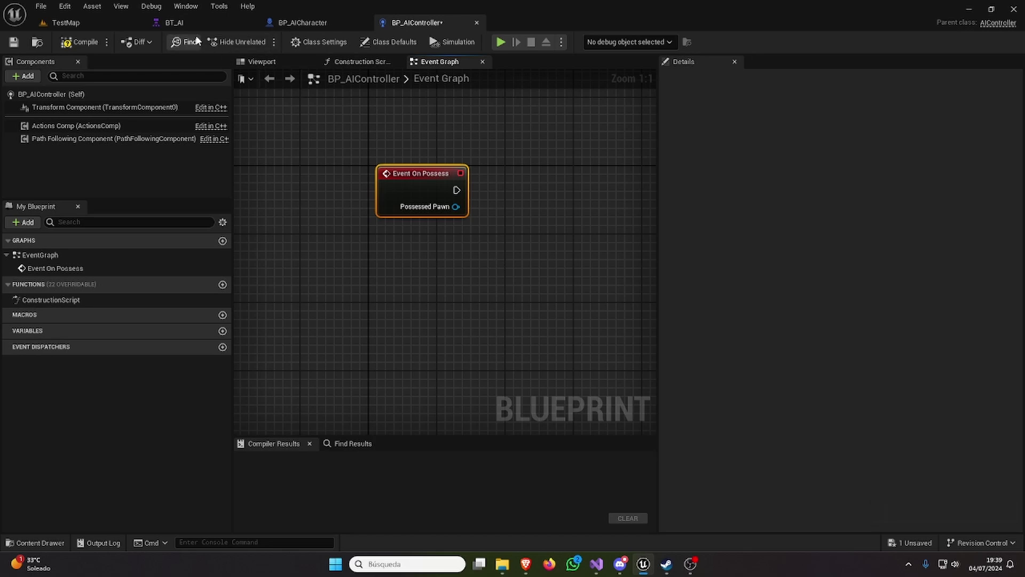
Step: Add a Run Behavior Tree node and wire it from Event On Possess
{"action": "right_click_drag", "start_coordinate": [539, 219], "coordinate": [528, 220]}
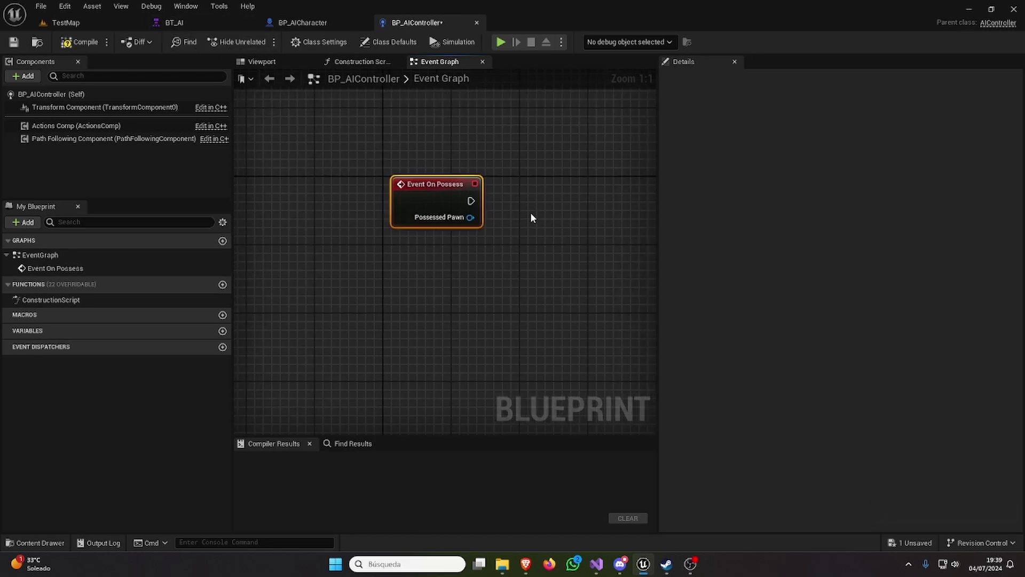
{"action": "right_click", "coordinate": [528, 219]}
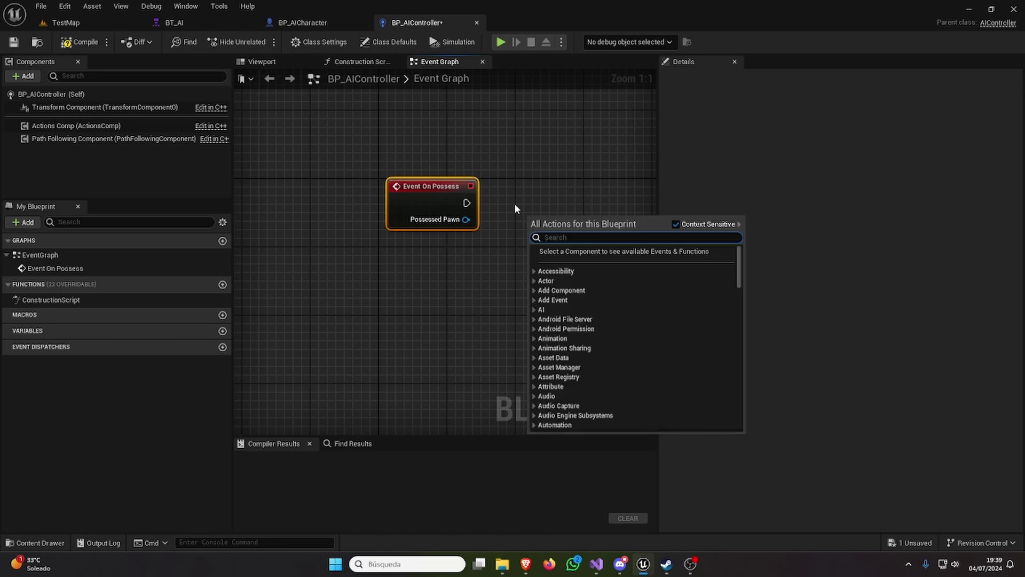
{"action": "type", "text": "run behavior"}
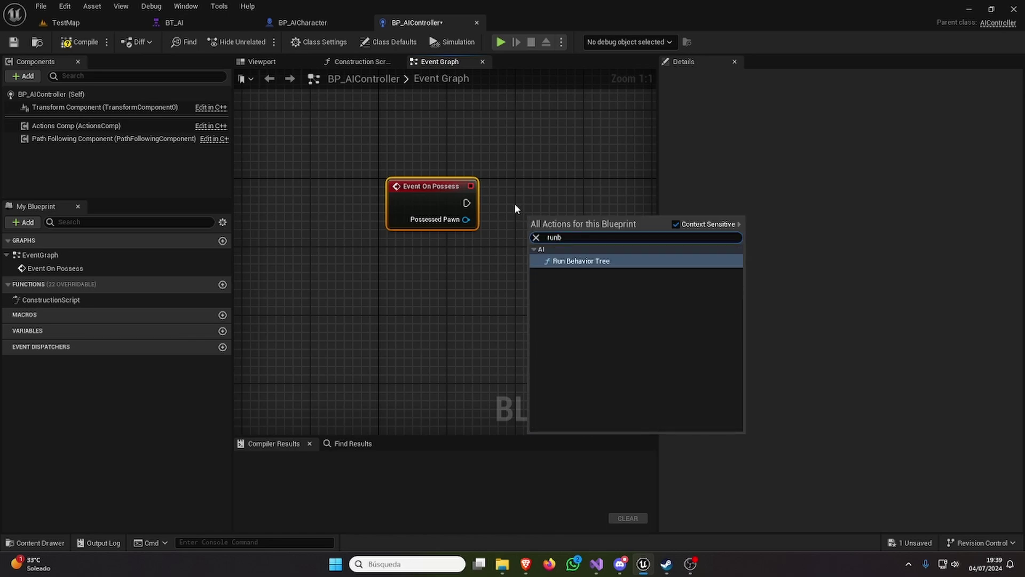
{"action": "key", "text": "Return"}
{"action": "mouse_move", "coordinate": [467, 203]}
{"action": "left_mouse_down"}
{"action": "mouse_move", "coordinate": [527, 224]}
{"action": "mouse_move", "coordinate": [493, 182]}
{"action": "left_mouse_up"}
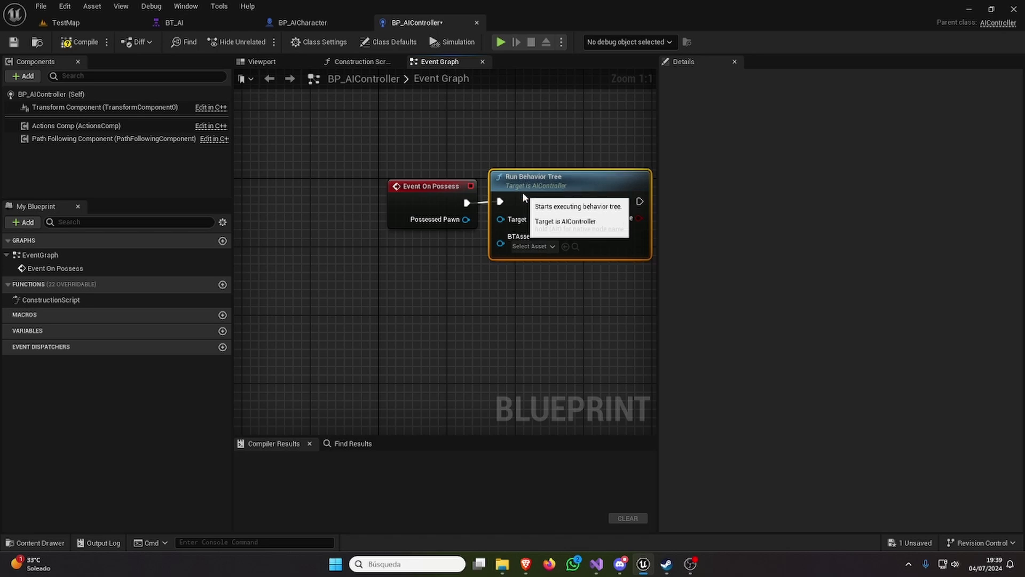
Step: Set the node's BTAsset to BT_AI, then compile and save the controller
{"action": "left_click", "coordinate": [531, 248]}
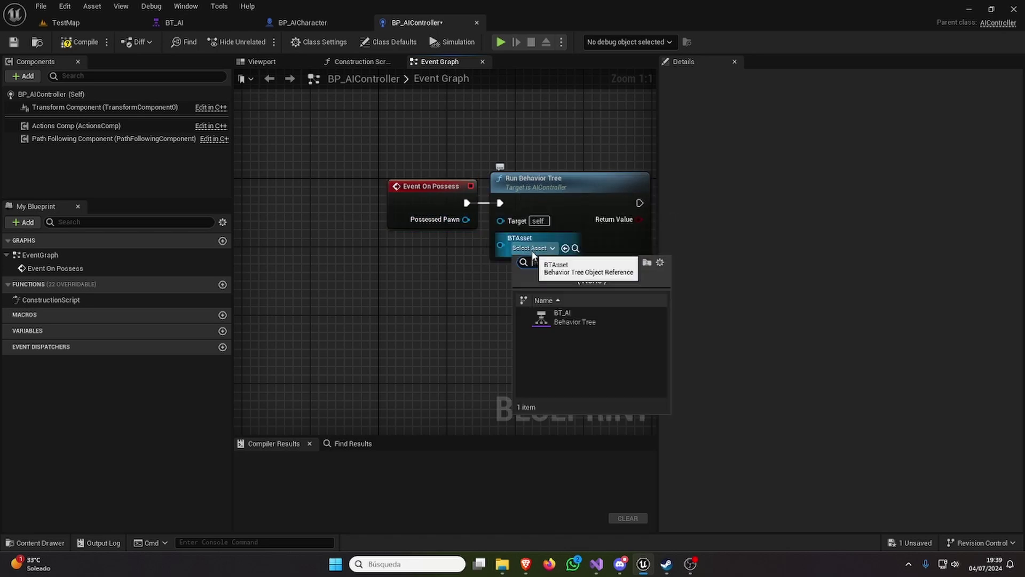
{"action": "left_click", "coordinate": [582, 319]}
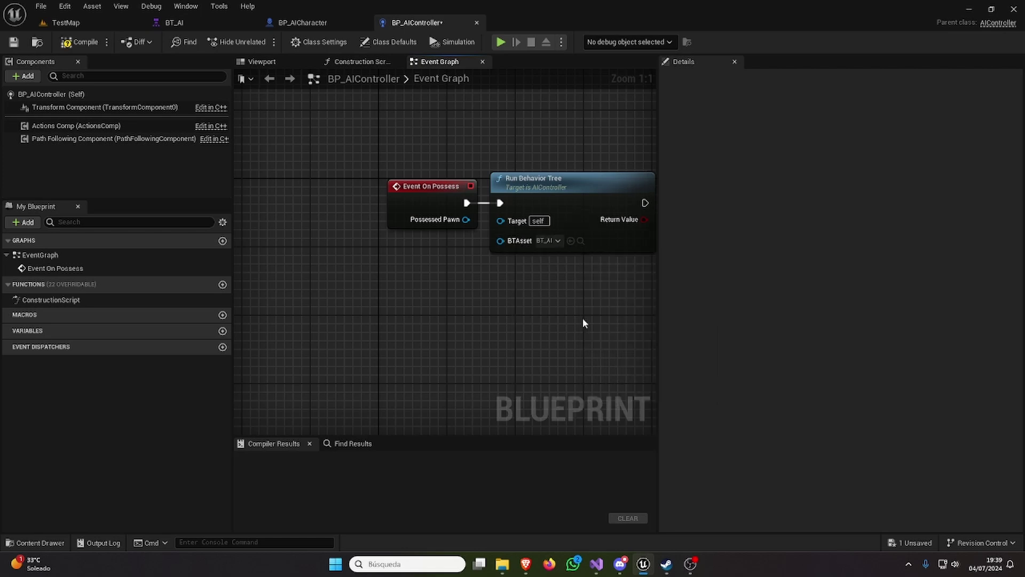
{"action": "left_click", "coordinate": [80, 42]}
{"action": "left_click", "coordinate": [14, 42]}
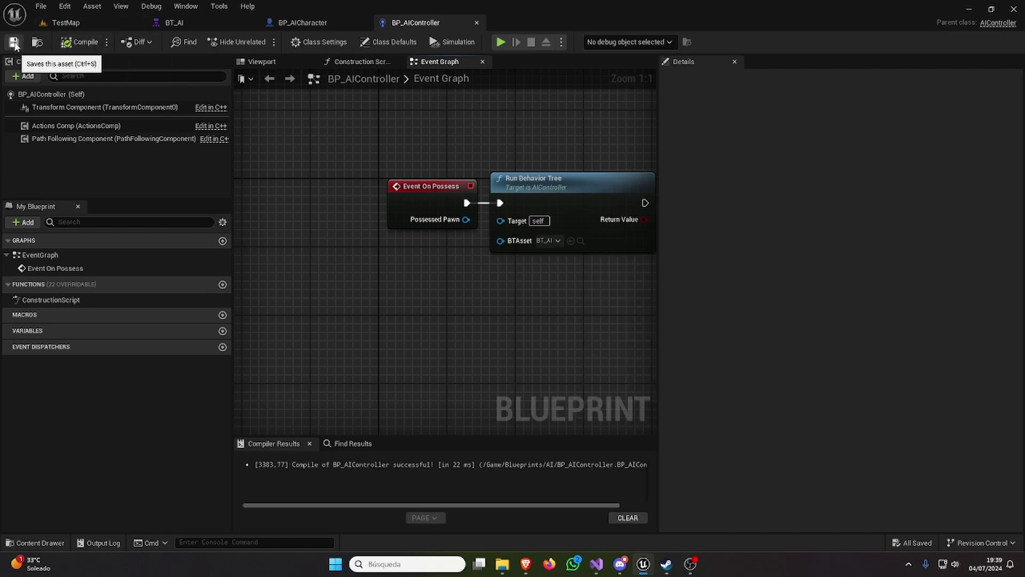
{"action": "right_click_drag", "start_coordinate": [493, 291], "coordinate": [462, 276]}
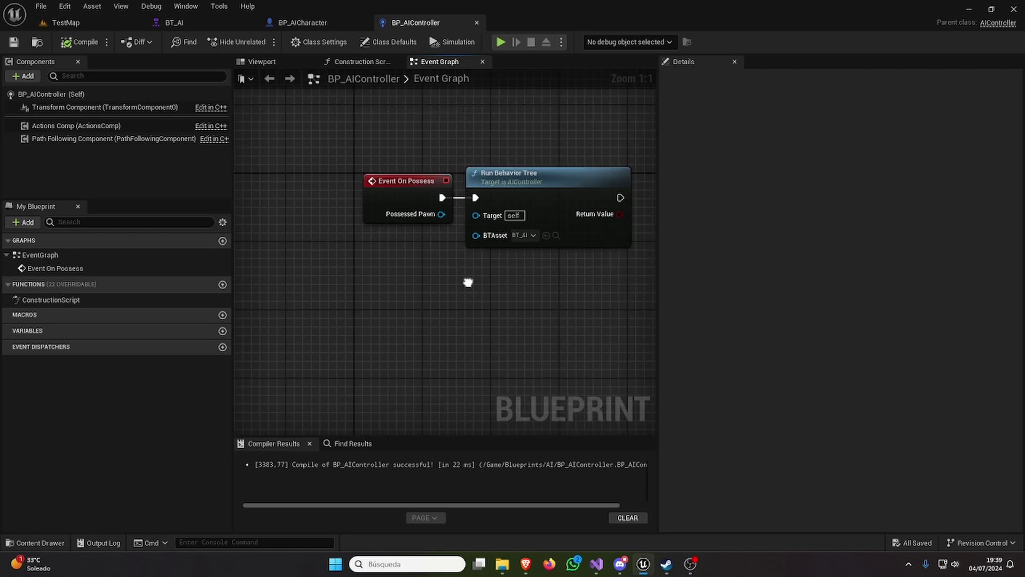
{"action": "left_click", "coordinate": [195, 23]}
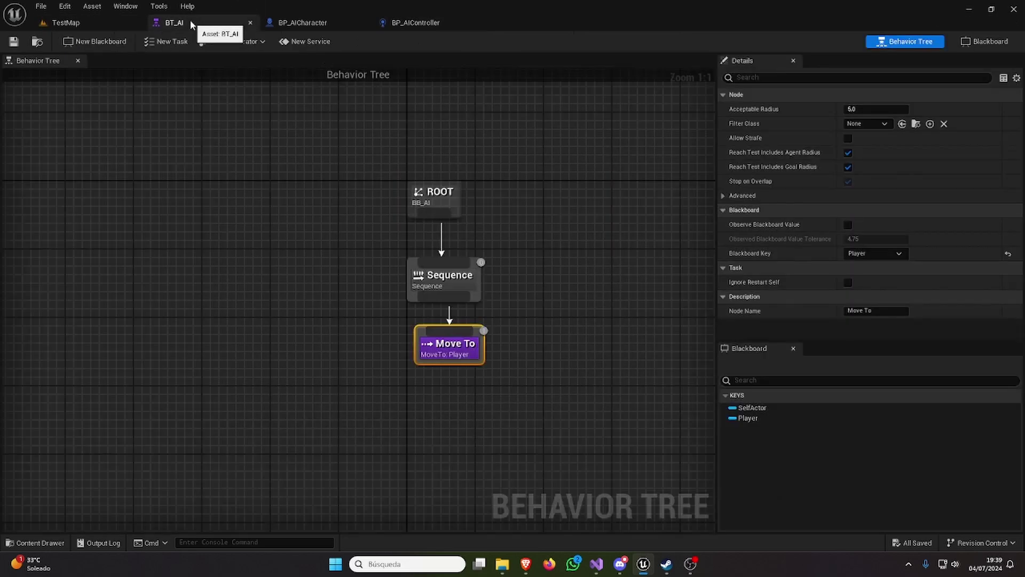
{"action": "left_click", "coordinate": [770, 422]}
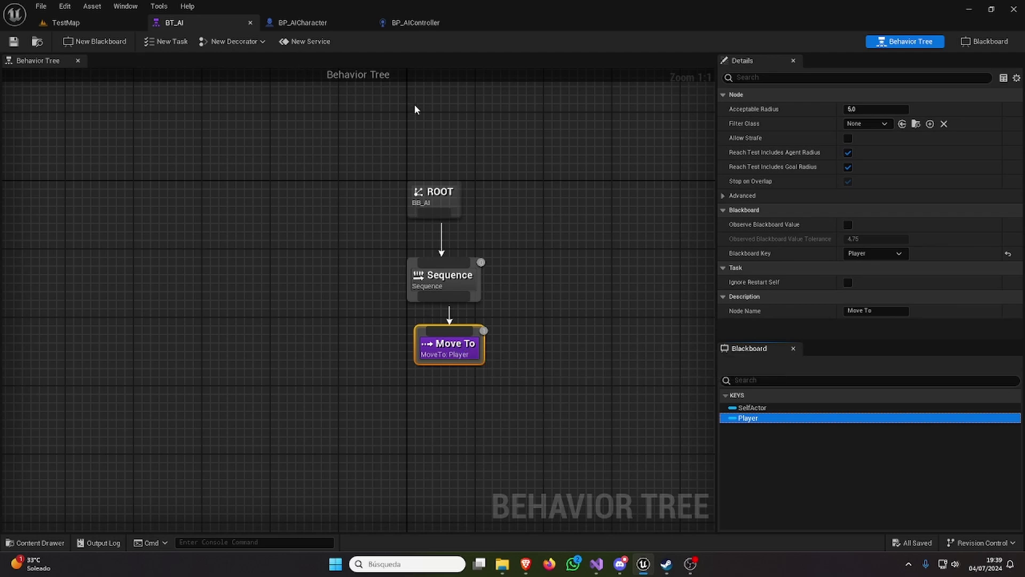
{"action": "left_click", "coordinate": [413, 22]}
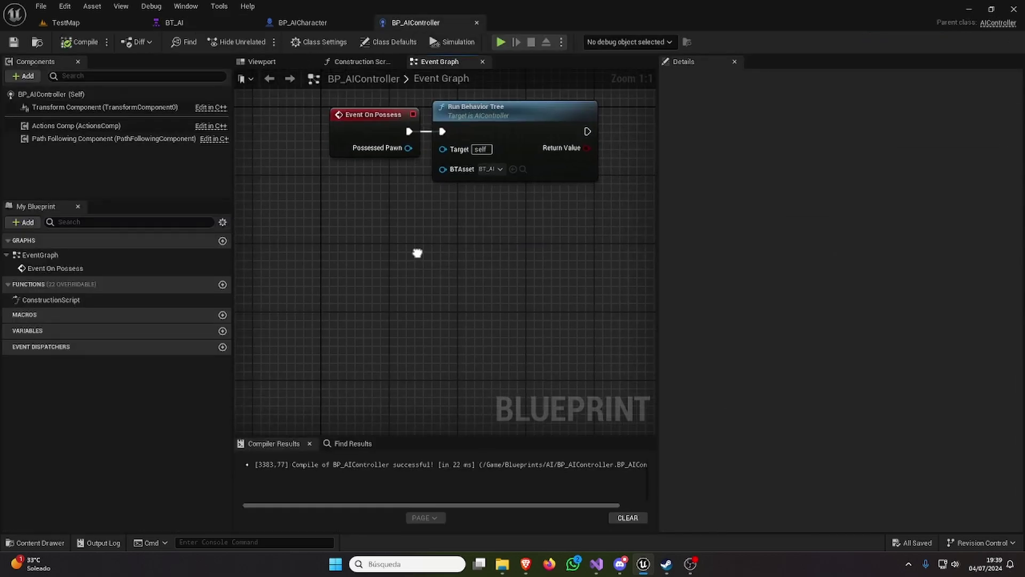
Step: Add an Event BeginPlay node, then view BB_AI's blackboard keys from the BT_AI tab
{"action": "right_click", "coordinate": [344, 250]}
{"action": "type", "text": "Begin"}
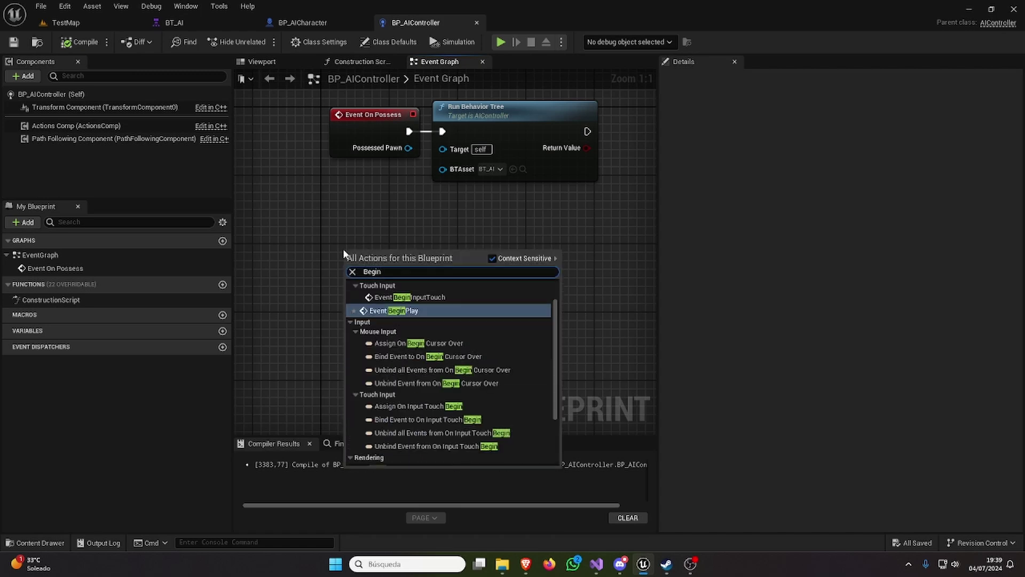
{"action": "key", "text": "Return"}
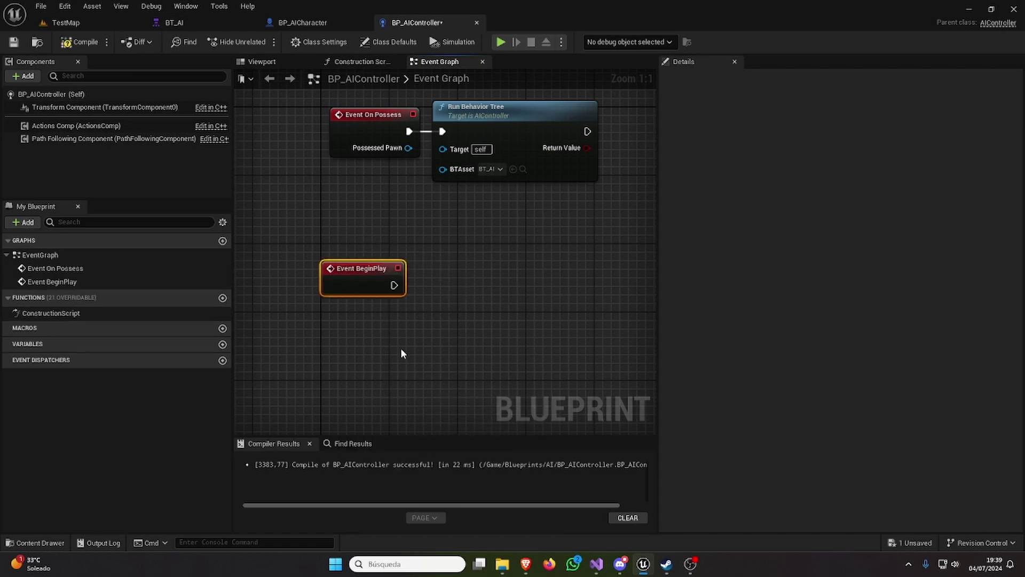
{"action": "left_click", "coordinate": [409, 355]}
{"action": "right_click_drag", "start_coordinate": [415, 364], "coordinate": [458, 343]}
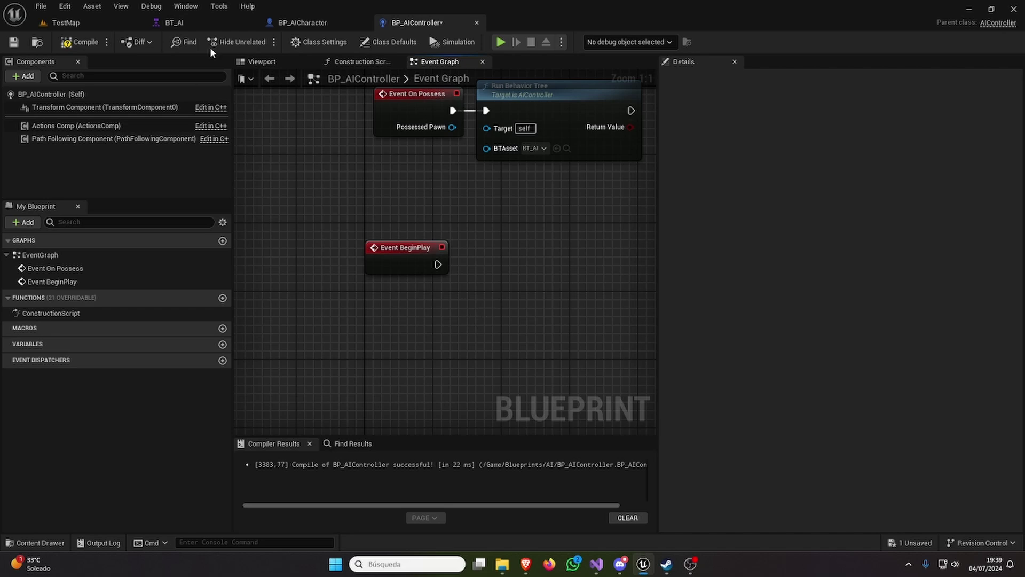
{"action": "left_click", "coordinate": [228, 20]}
{"action": "left_click", "coordinate": [985, 41]}
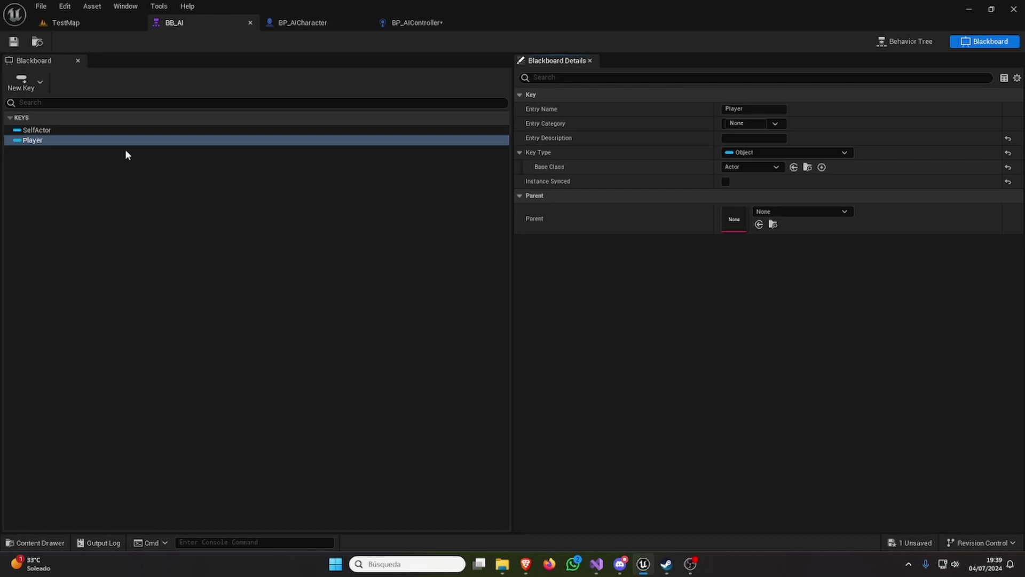
Step: Add a Get Blackboard node to the controller's event graph
{"action": "left_click", "coordinate": [422, 21]}
{"action": "right_click", "coordinate": [449, 328]}
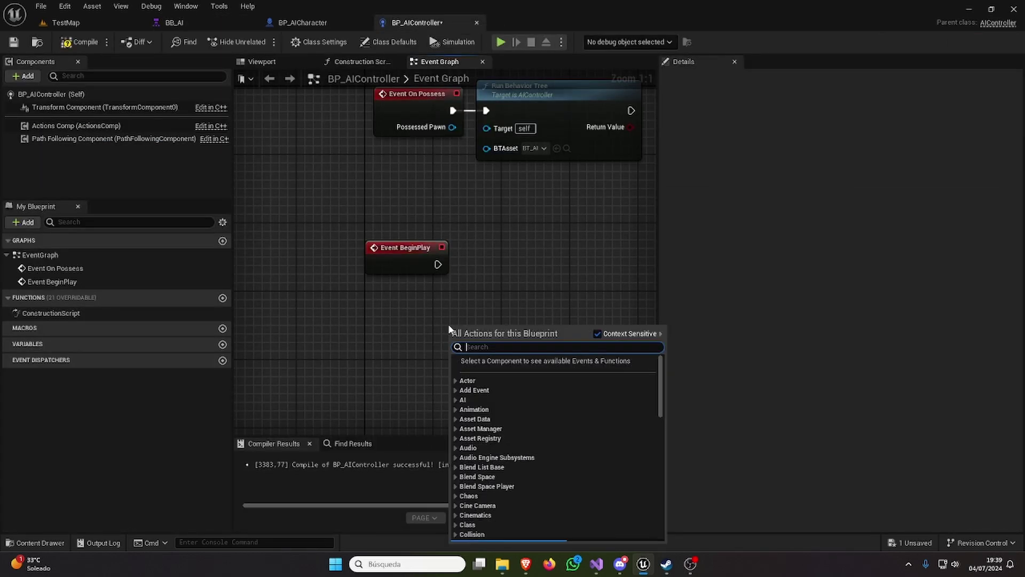
{"action": "type", "text": "GetBLa"}
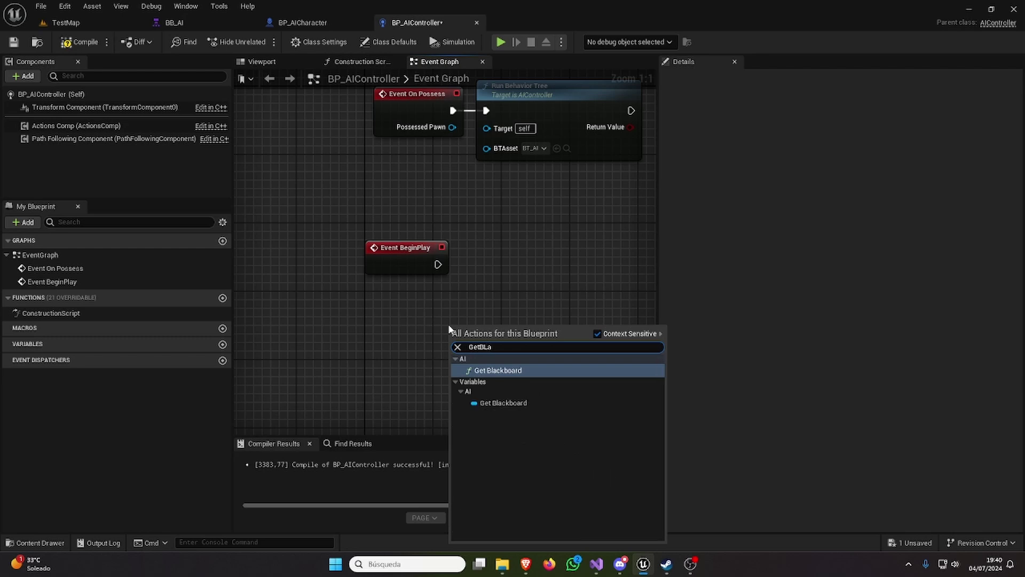
{"action": "key", "text": "Return"}
{"action": "left_click_drag", "start_coordinate": [378, 308], "coordinate": [387, 300]}
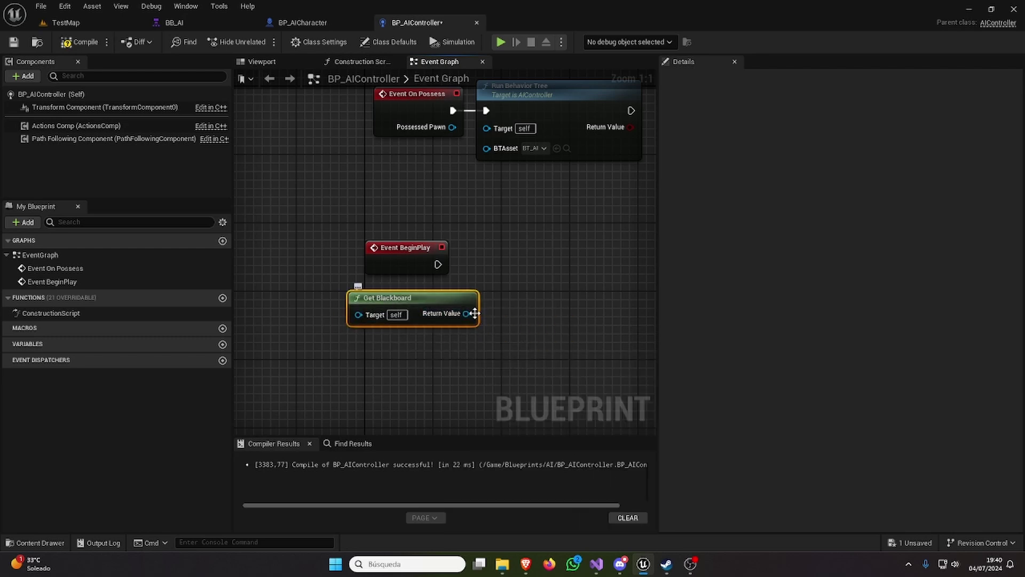
Step: From Get Blackboard's Return Value add Set Value as Object, wired after Event BeginPlay
{"action": "left_click_drag", "start_coordinate": [466, 314], "coordinate": [512, 281]}
{"action": "type", "text": "Se"}
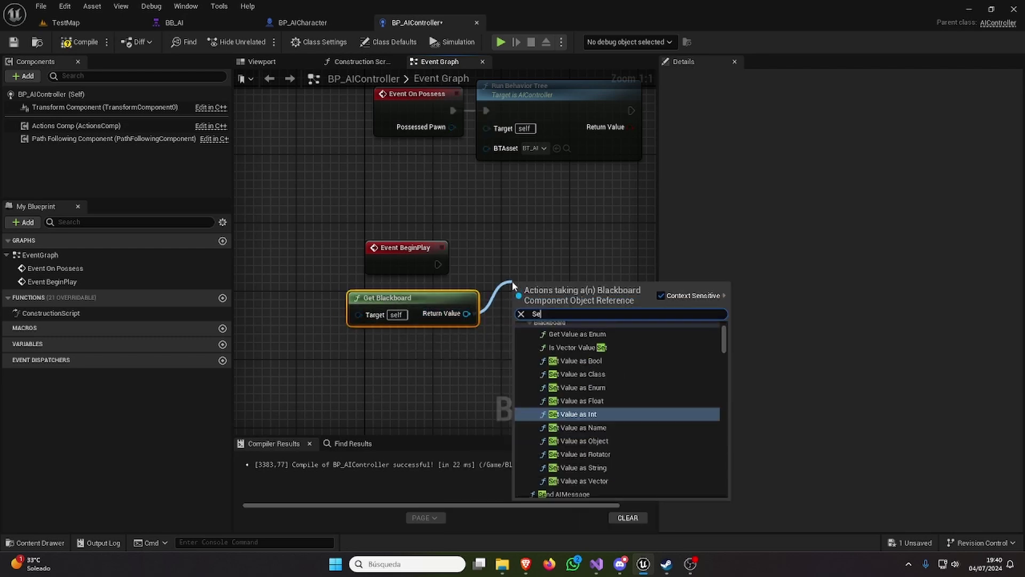
{"action": "type", "text": "tV"}
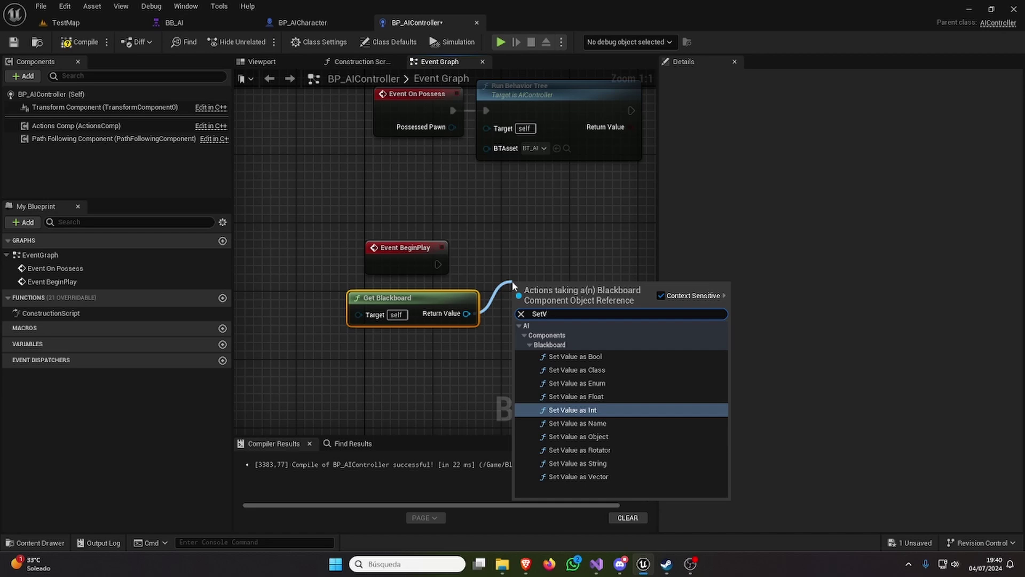
{"action": "key", "text": "Down"}
{"action": "key", "text": "Down"}
{"action": "key", "text": "Up"}
{"action": "key", "text": "Up"}
{"action": "key", "text": "Up"}
{"action": "key", "text": "Up"}
{"action": "key", "text": "Up"}
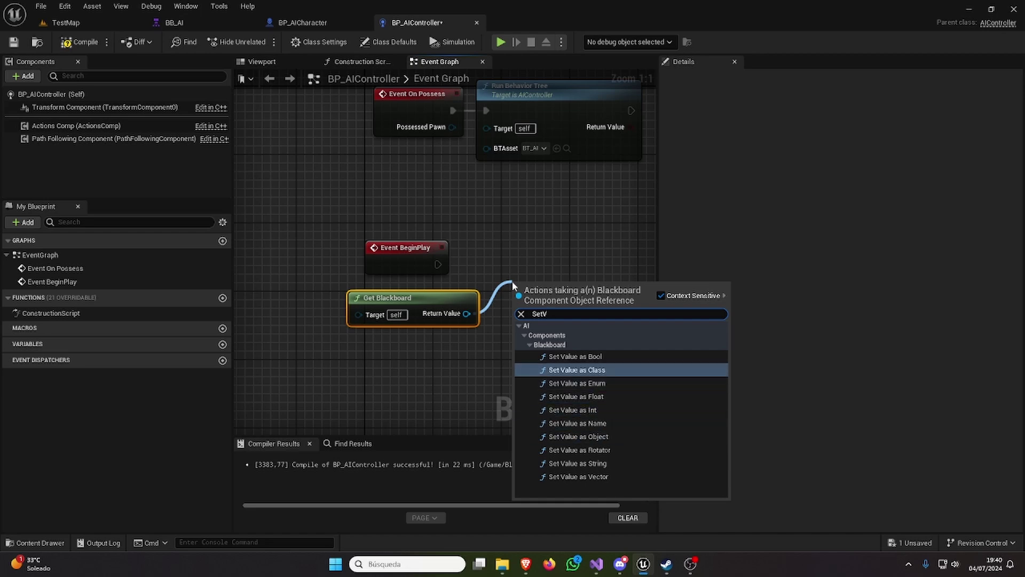
{"action": "key", "text": "Up"}
{"action": "key", "text": "Down"}
{"action": "key", "text": "Down"}
{"action": "key", "text": "Down"}
{"action": "key", "text": "Down"}
{"action": "key", "text": "Down"}
{"action": "key", "text": "Down"}
{"action": "key", "text": "Down"}
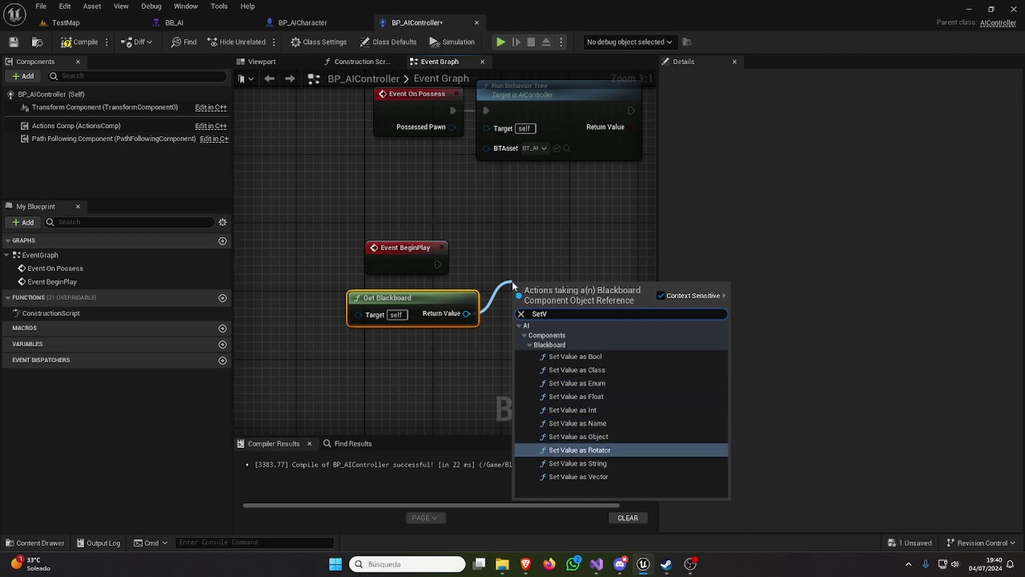
{"action": "key", "text": "Down"}
{"action": "key", "text": "Down"}
{"action": "key", "text": "Up"}
{"action": "key", "text": "Up"}
{"action": "key", "text": "Up"}
{"action": "key", "text": "Up"}
{"action": "key", "text": "Down"}
{"action": "key", "text": "Return"}
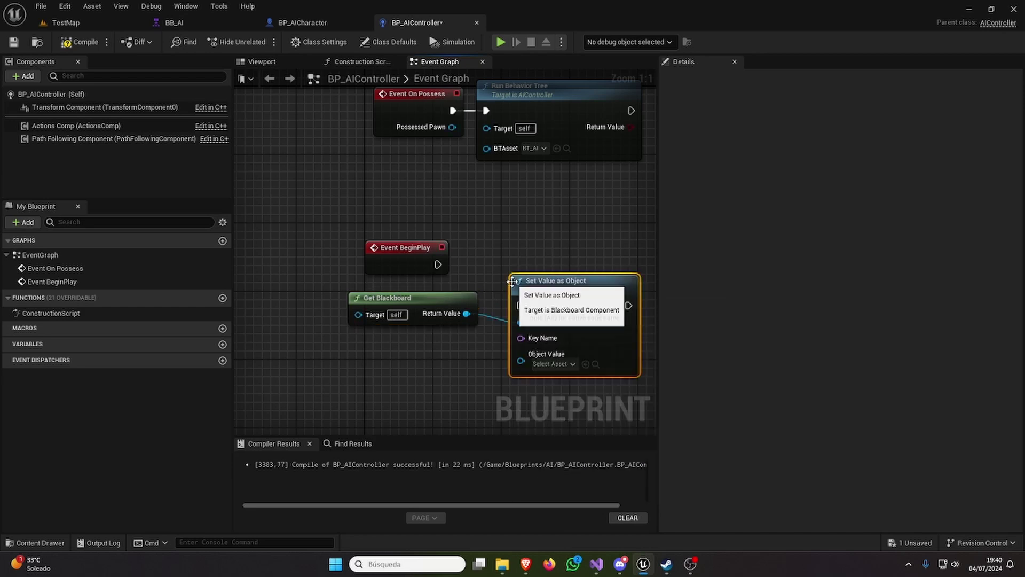
{"action": "mouse_move", "coordinate": [438, 264]}
{"action": "left_mouse_down"}
{"action": "mouse_move", "coordinate": [521, 306]}
{"action": "mouse_move", "coordinate": [556, 266]}
{"action": "mouse_move", "coordinate": [555, 249]}
{"action": "left_mouse_up"}
{"action": "left_click_drag", "start_coordinate": [366, 299], "coordinate": [366, 282]}
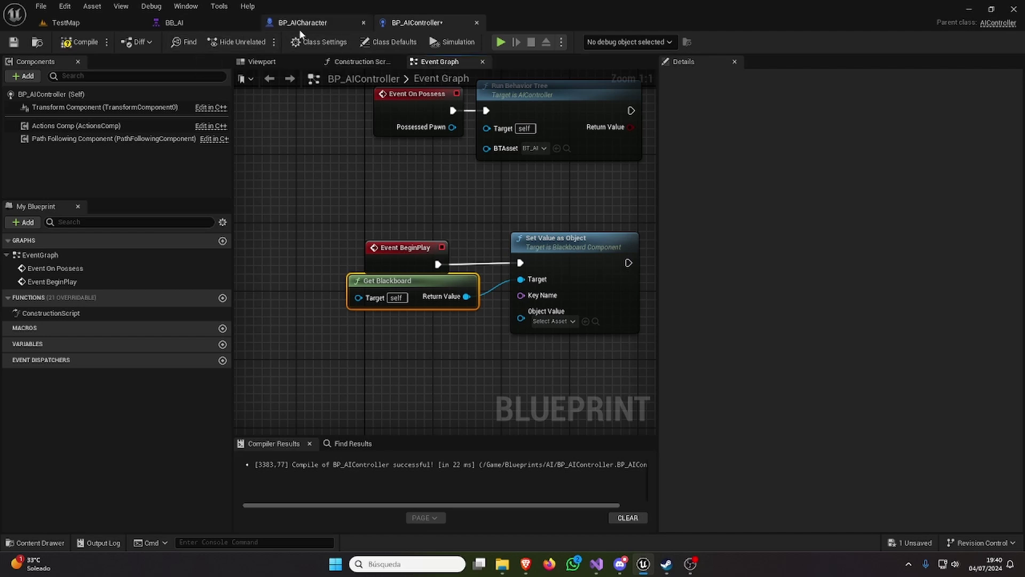
Step: Check the BB_AI blackboard, then return to the controller graph and pan the view
{"action": "left_click", "coordinate": [216, 24]}
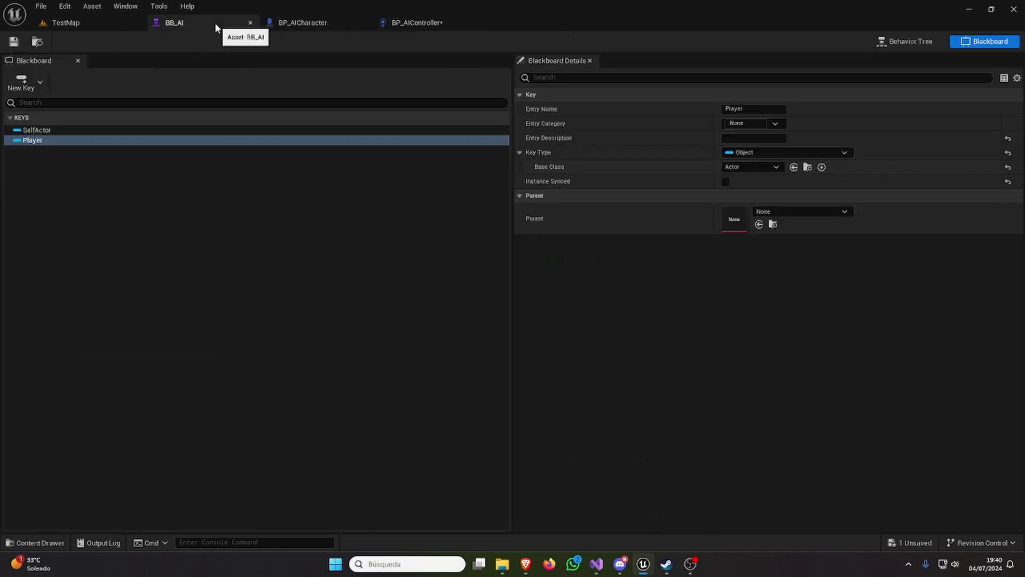
{"action": "left_click", "coordinate": [428, 20]}
{"action": "right_click_drag", "start_coordinate": [409, 284], "coordinate": [327, 254]}
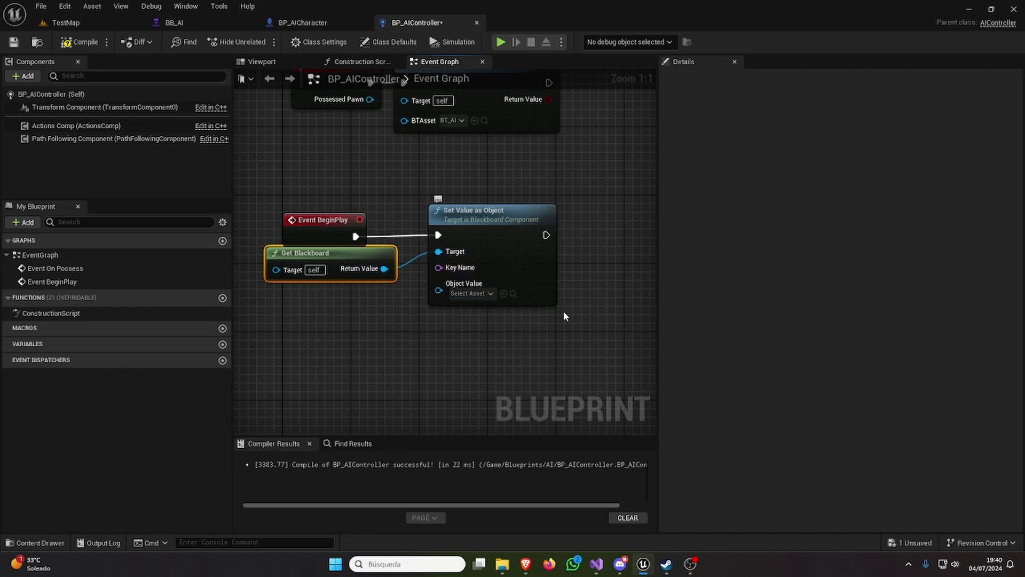
Step: Promote Set Value as Object's Key Name input to a PlayerKey variable, then compile and save
{"action": "mouse_move", "coordinate": [462, 277]}
{"action": "right_mouse_down"}
{"action": "mouse_move", "coordinate": [492, 272]}
{"action": "mouse_move", "coordinate": [478, 275]}
{"action": "right_mouse_up"}
{"action": "right_click", "coordinate": [469, 270]}
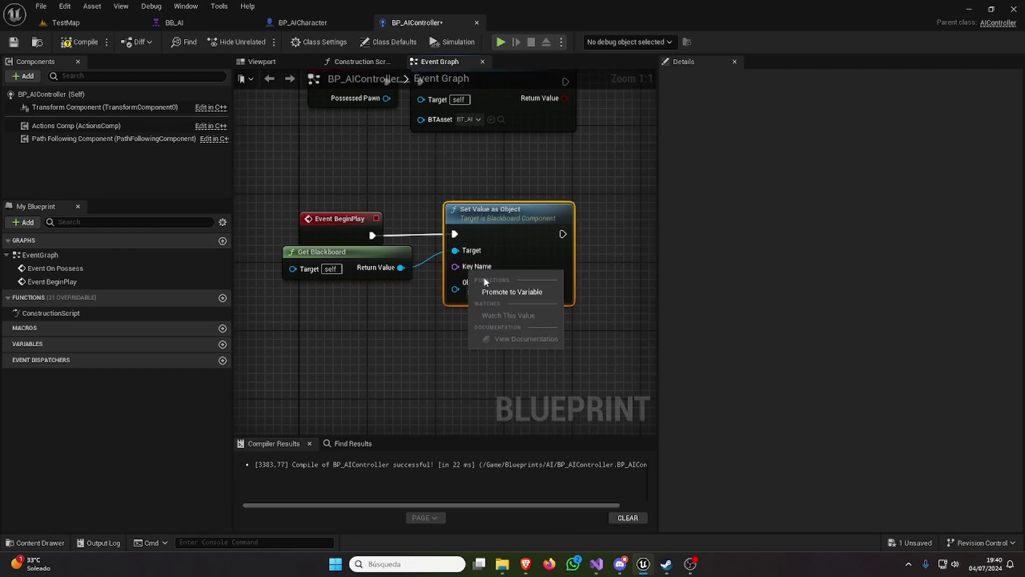
{"action": "left_click", "coordinate": [509, 299]}
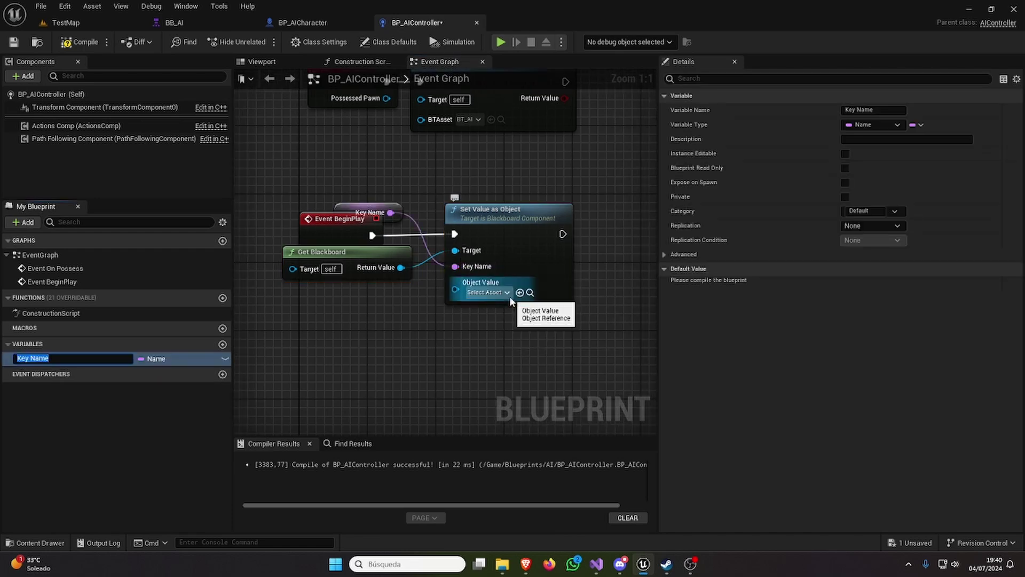
{"action": "type", "text": "PlayerKe"}
{"action": "type", "text": "y"}
{"action": "key", "text": "Return"}
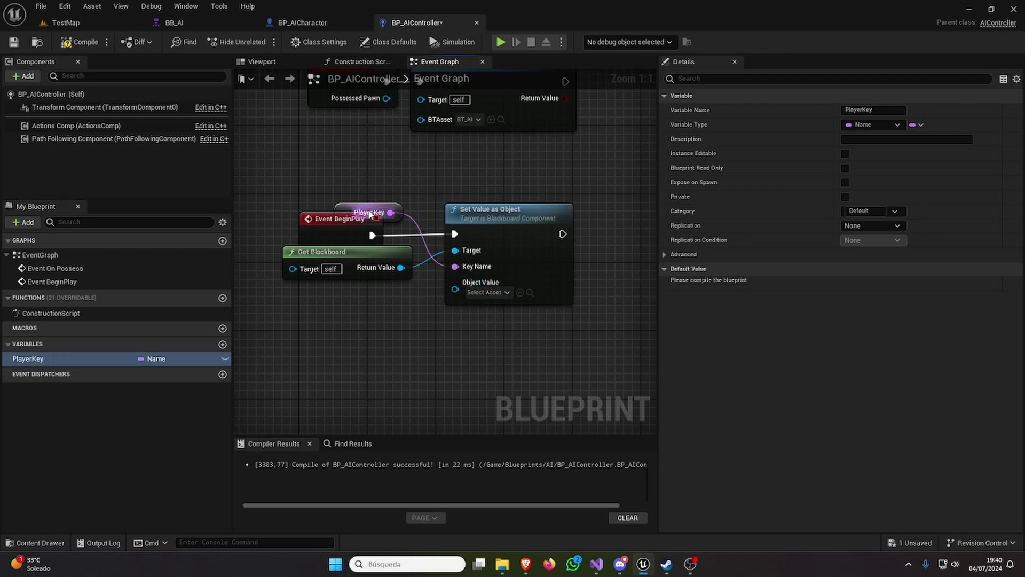
{"action": "left_click_drag", "start_coordinate": [370, 214], "coordinate": [353, 299]}
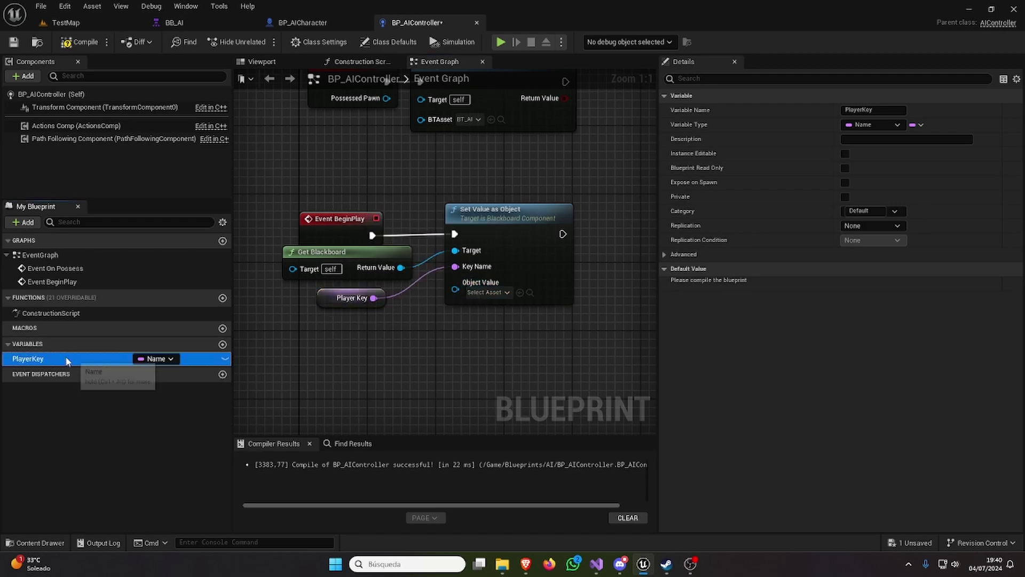
{"action": "left_click", "coordinate": [79, 42]}
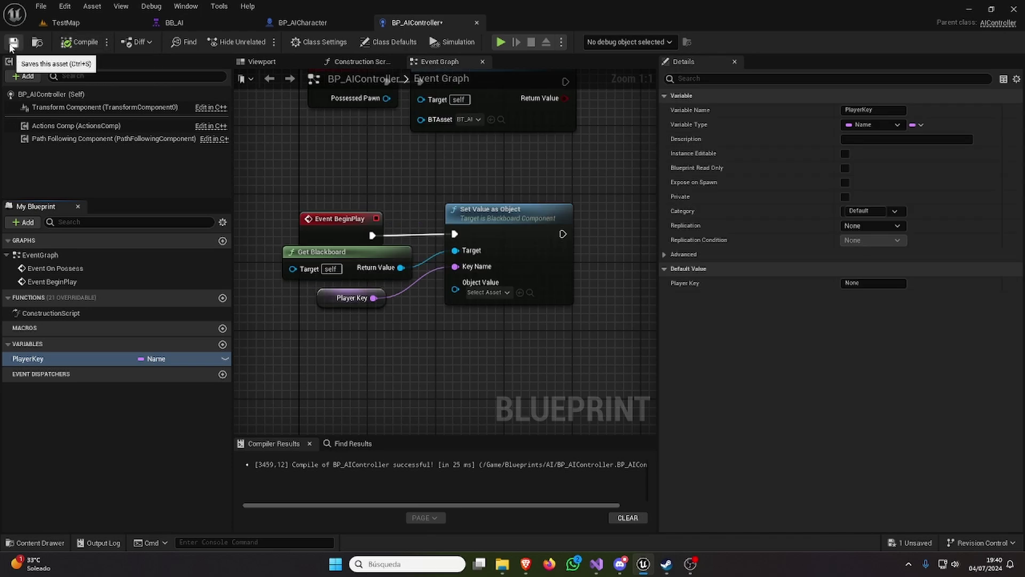
{"action": "left_click", "coordinate": [12, 45]}
Step: Check the key name in BB_AI and set PlayerKey's default value to Player
{"action": "left_click", "coordinate": [859, 282]}
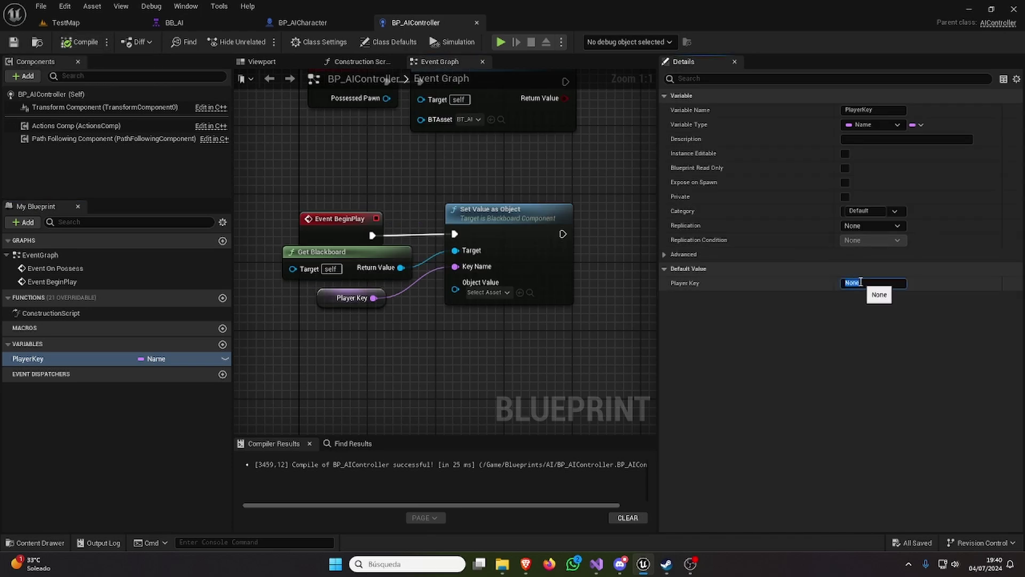
{"action": "left_click", "coordinate": [174, 22]}
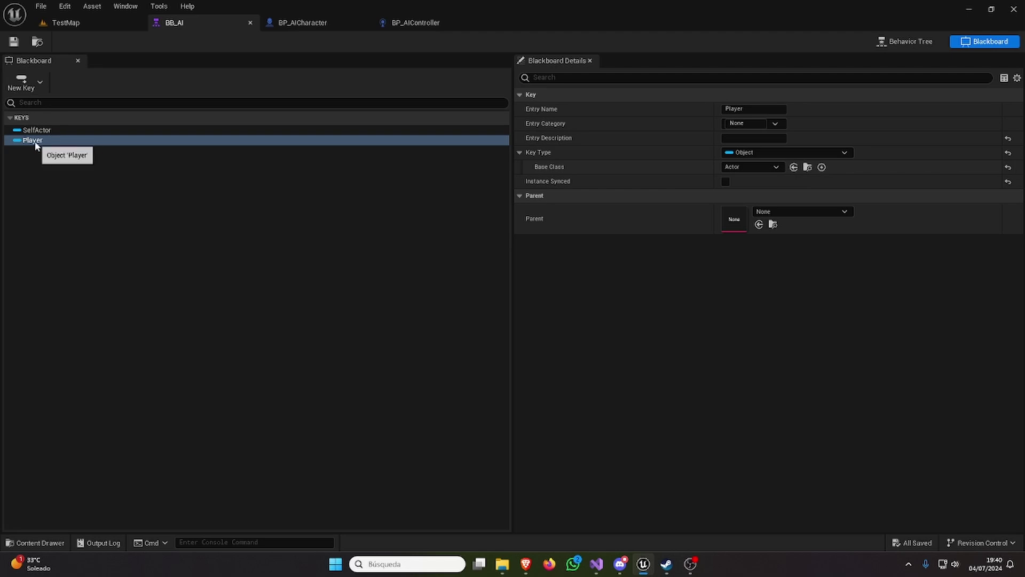
{"action": "left_click", "coordinate": [417, 22]}
{"action": "left_click", "coordinate": [893, 282]}
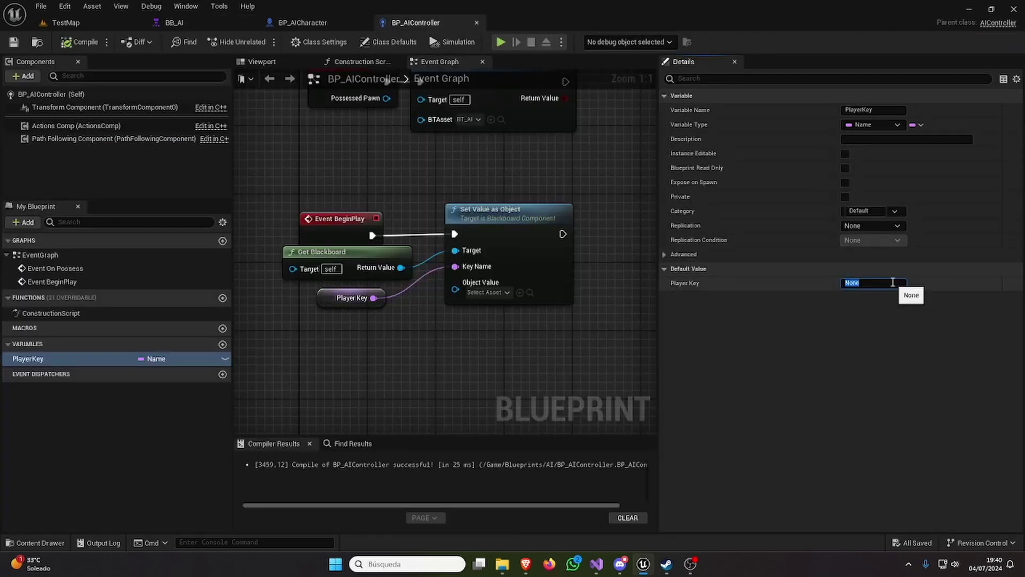
{"action": "type", "text": "Player"}
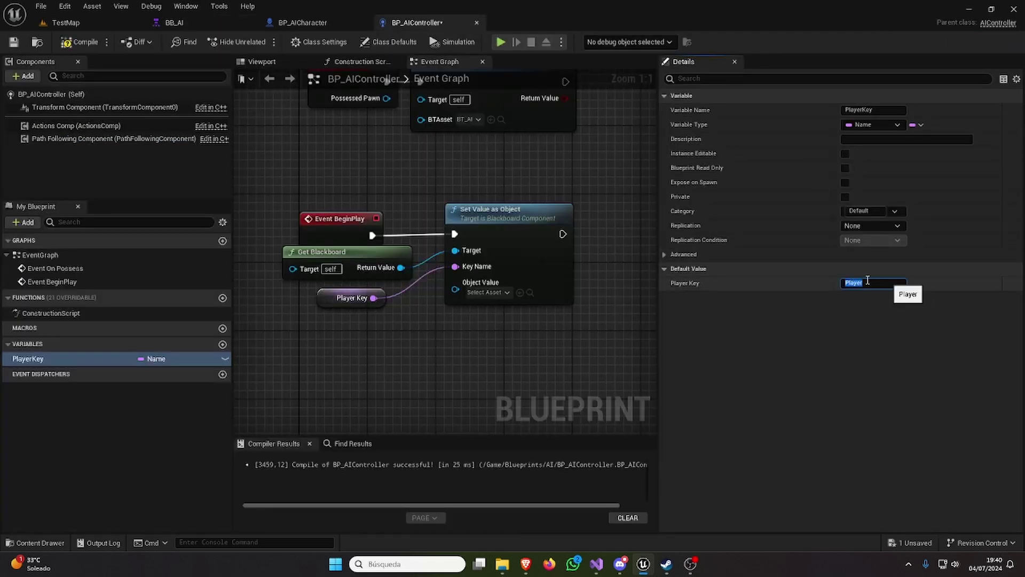
{"action": "key", "text": "Return"}
{"action": "right_click_drag", "start_coordinate": [523, 359], "coordinate": [554, 316]}
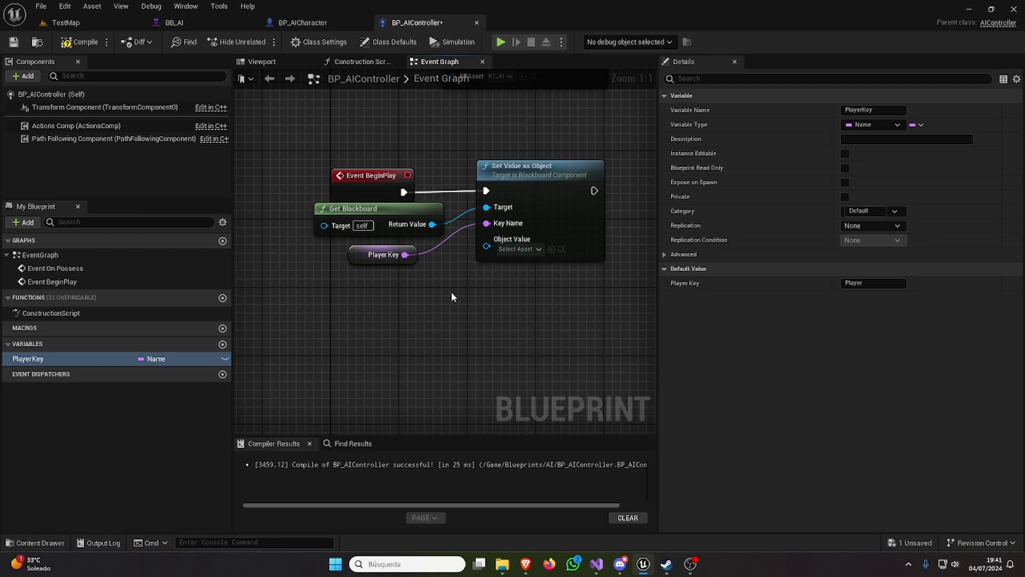
Step: Add a Get Player Pawn node below the PlayerKey node
{"action": "right_click_drag", "start_coordinate": [451, 292], "coordinate": [447, 293]}
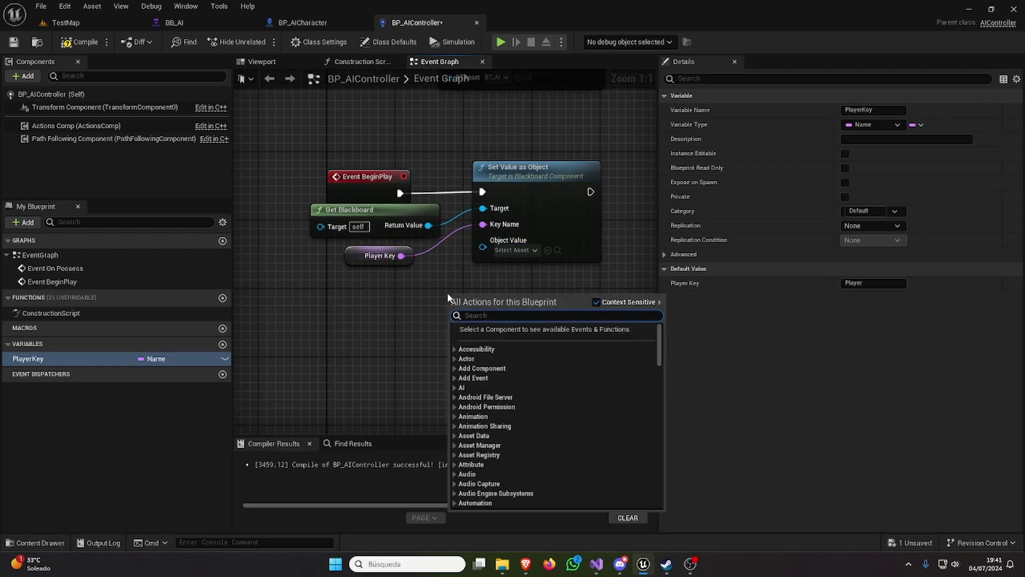
{"action": "type", "text": "Get"}
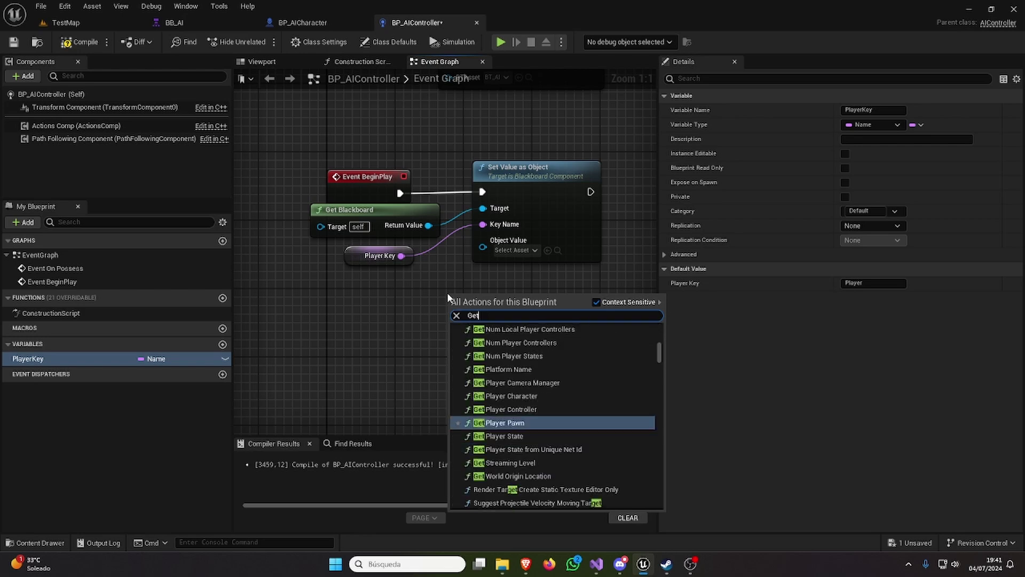
{"action": "type", "text": "Plau"}
{"action": "key", "text": "BackSpace"}
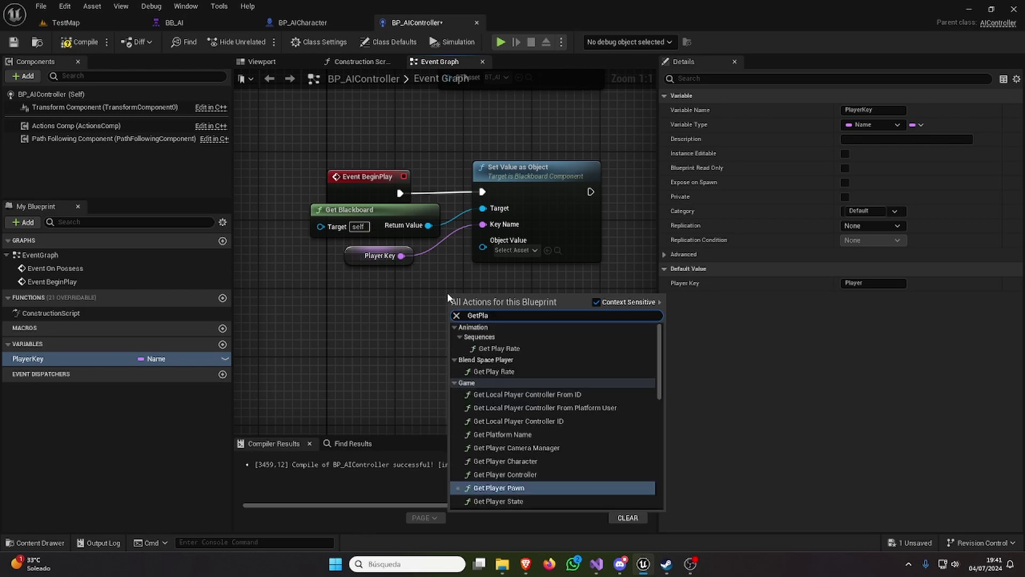
{"action": "type", "text": "yer"}
{"action": "key", "text": "Return"}
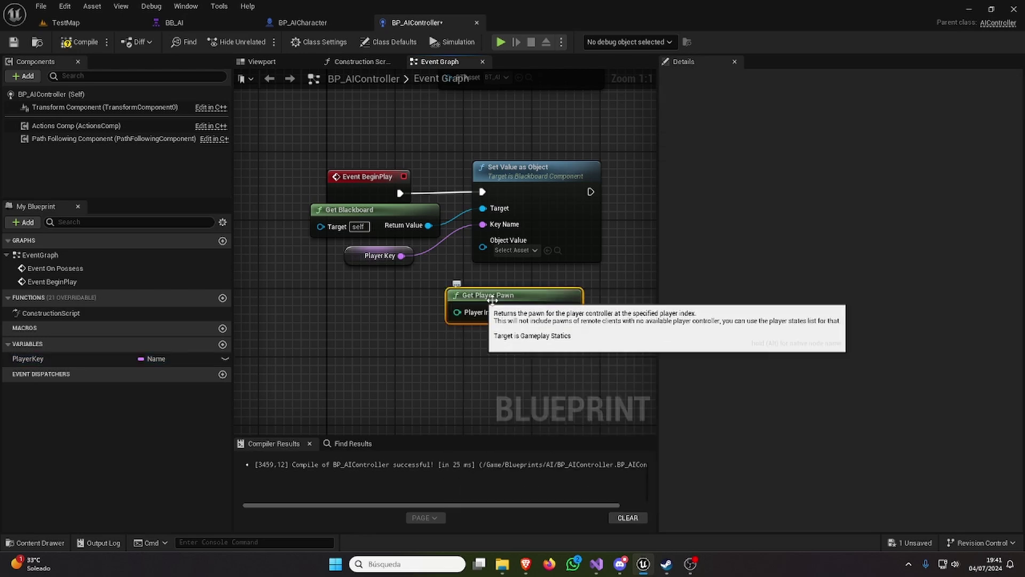
{"action": "left_click_drag", "start_coordinate": [447, 293], "coordinate": [337, 309]}
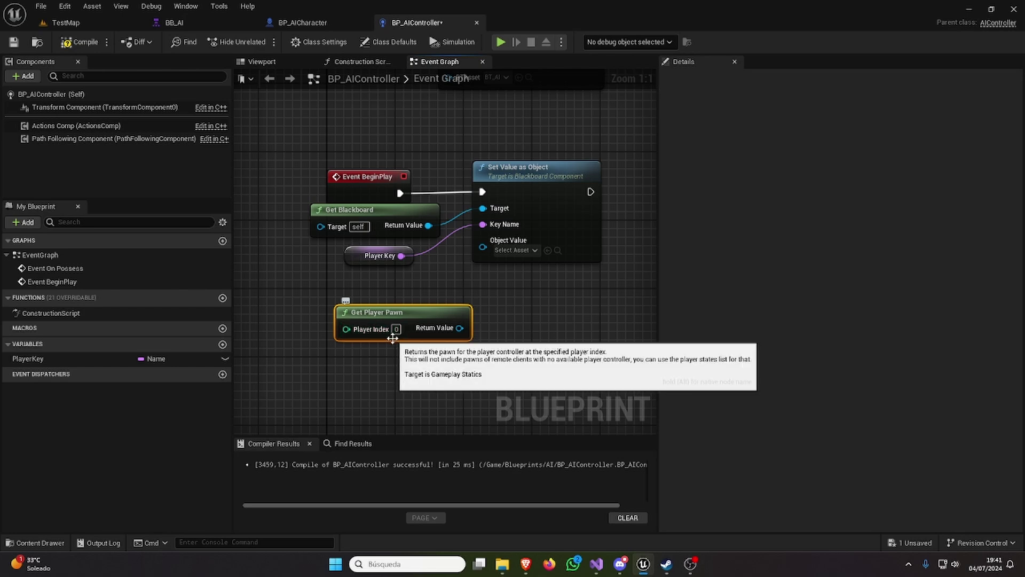
Step: Wire Get Player Pawn's Return Value into Object Value, then compile and save the AI controller
{"action": "left_click_drag", "start_coordinate": [460, 328], "coordinate": [497, 252]}
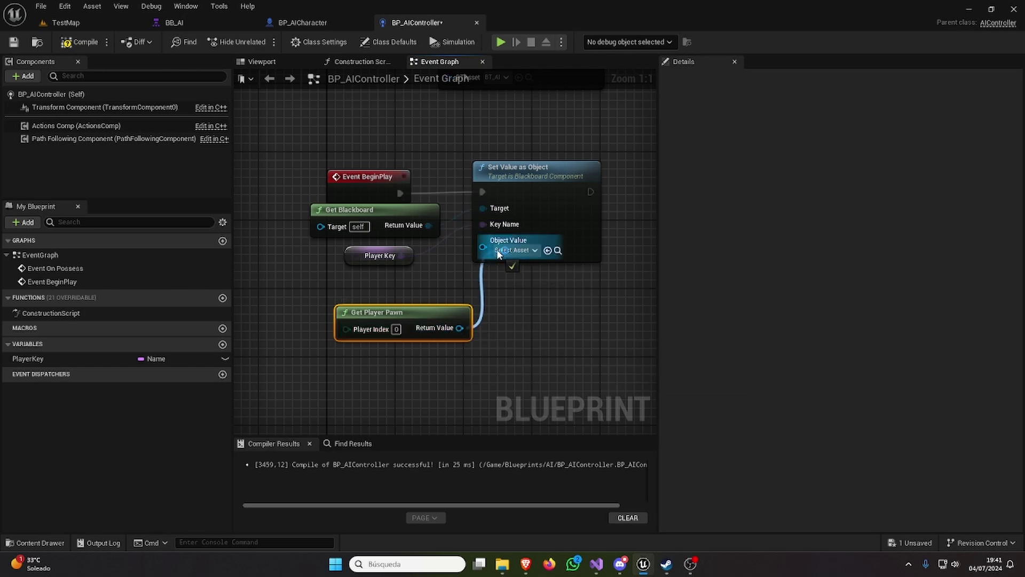
{"action": "left_click_drag", "start_coordinate": [376, 312], "coordinate": [368, 295]}
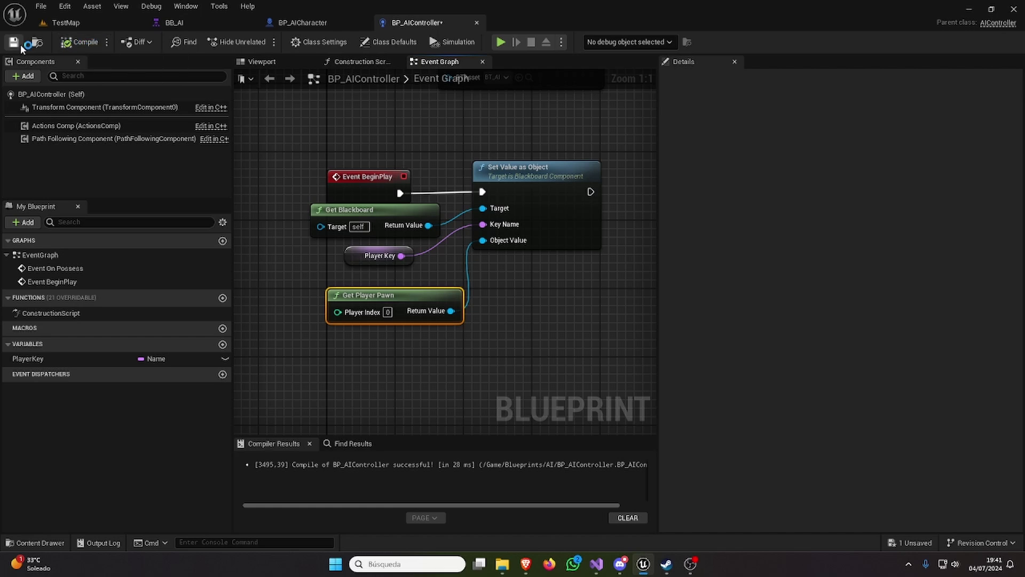
{"action": "left_click", "coordinate": [13, 46]}
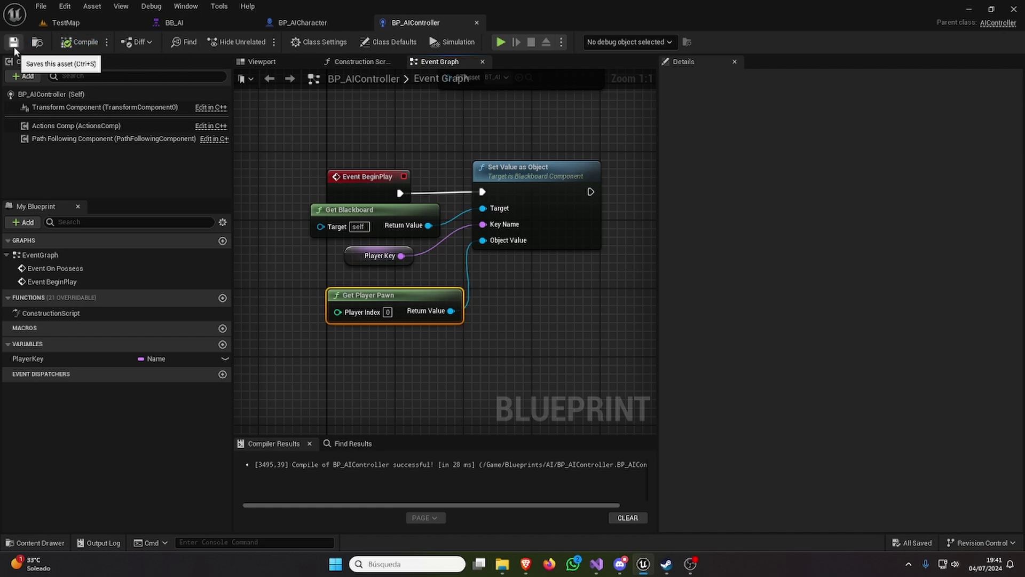
{"action": "left_click", "coordinate": [172, 23]}
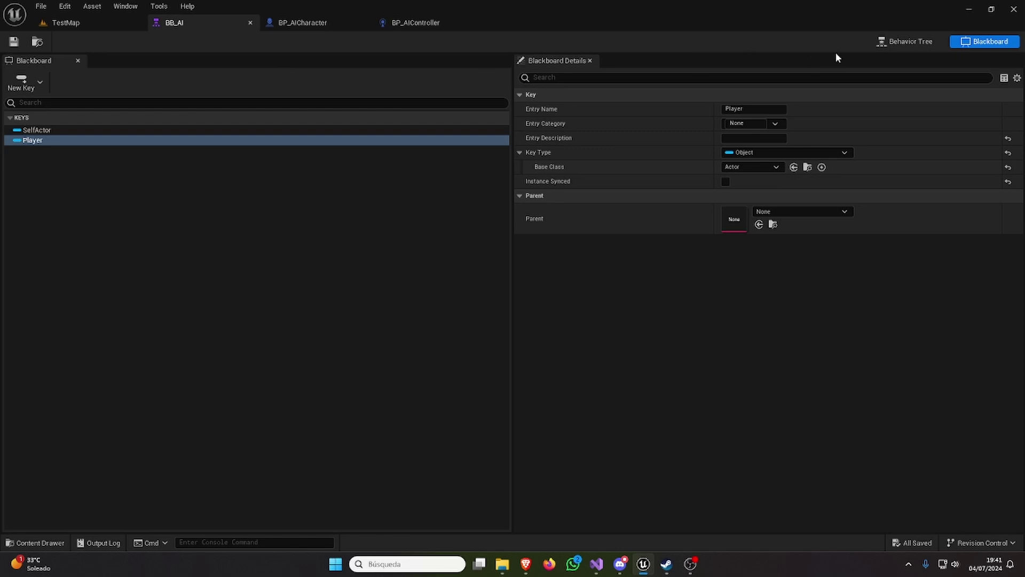
Step: Inspect the Move To task in the BT_AI behavior tree, then look around the TestMap level
{"action": "left_click", "coordinate": [905, 41]}
{"action": "left_click", "coordinate": [444, 346]}
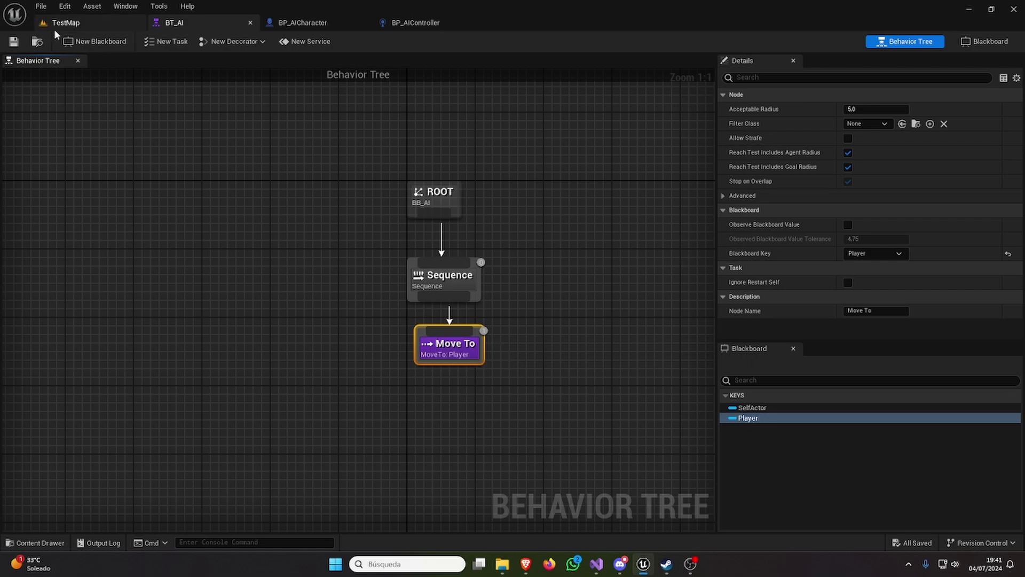
{"action": "left_click", "coordinate": [73, 25]}
{"action": "mouse_move", "coordinate": [357, 294]}
{"action": "right_mouse_down"}
{"action": "mouse_move", "coordinate": [374, 320]}
{"action": "mouse_move", "coordinate": [541, 280]}
{"action": "mouse_move", "coordinate": [534, 288]}
{"action": "mouse_move", "coordinate": [488, 252]}
{"action": "right_mouse_up"}
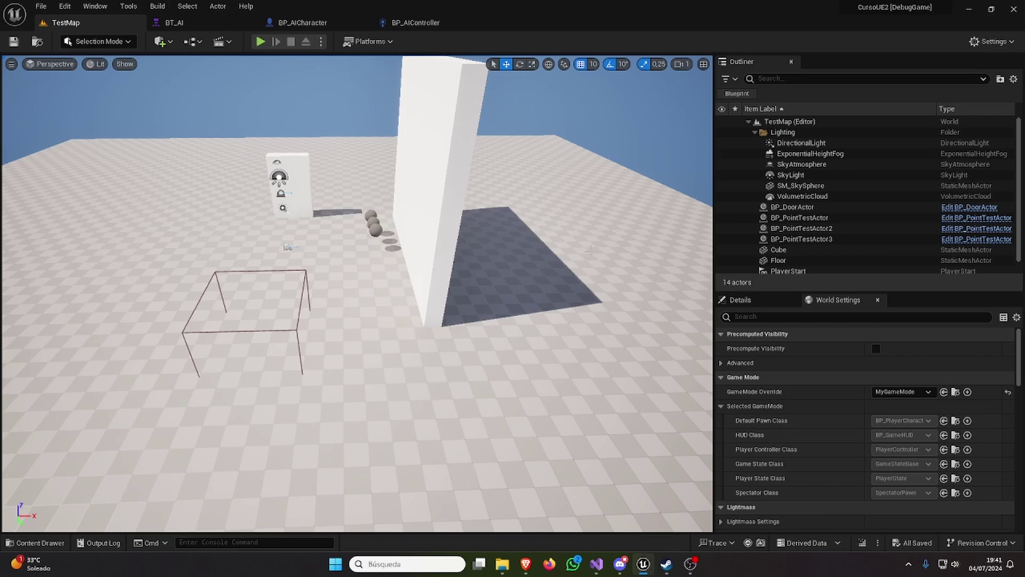
{"action": "right_click_drag", "start_coordinate": [589, 248], "coordinate": [589, 248]}
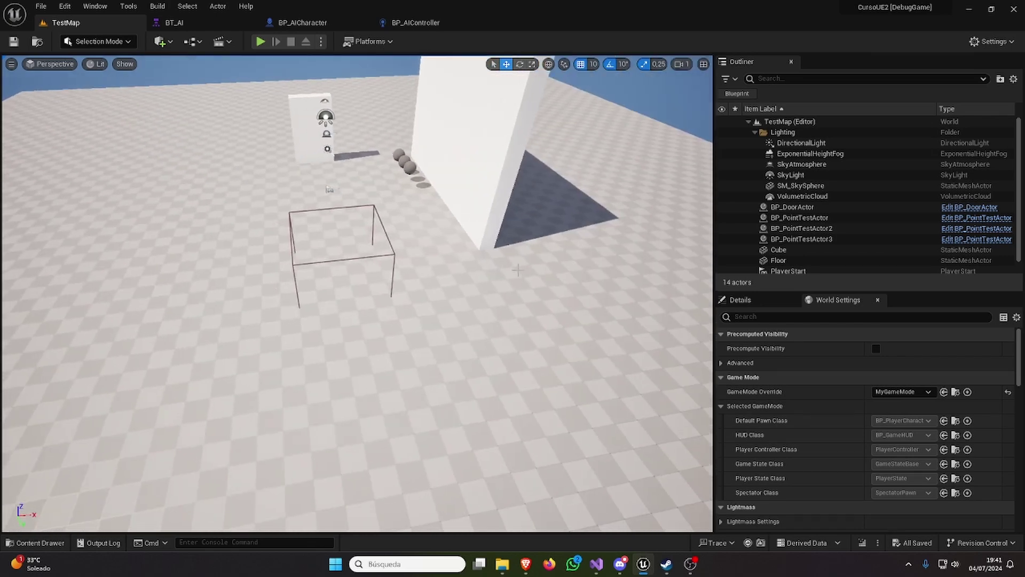
Step: Place a Nav Mesh Bounds Volume from Quick Add > Volumes and lower it into the floor
{"action": "left_click", "coordinate": [170, 43]}
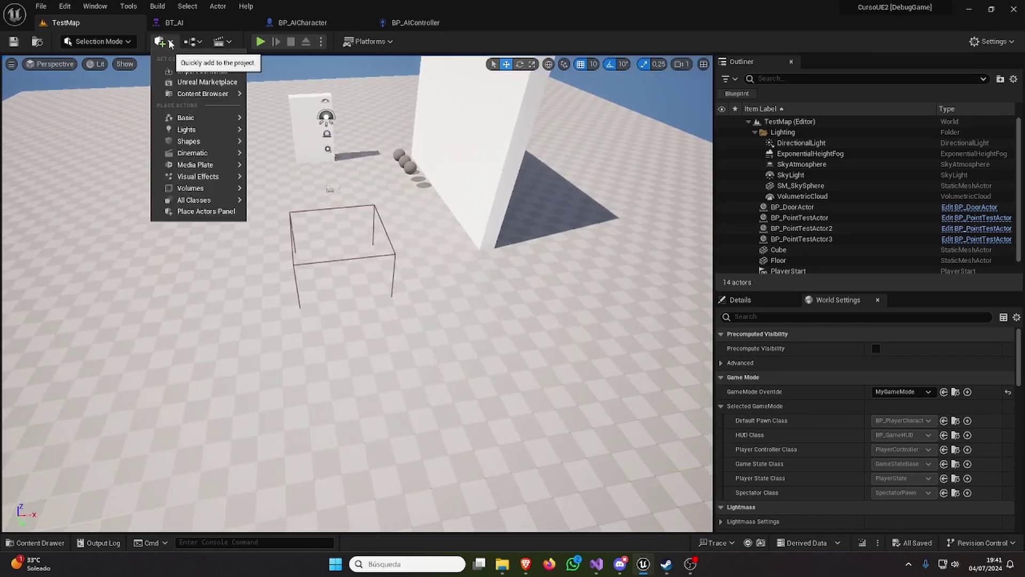
{"action": "mouse_move", "coordinate": [194, 189]}
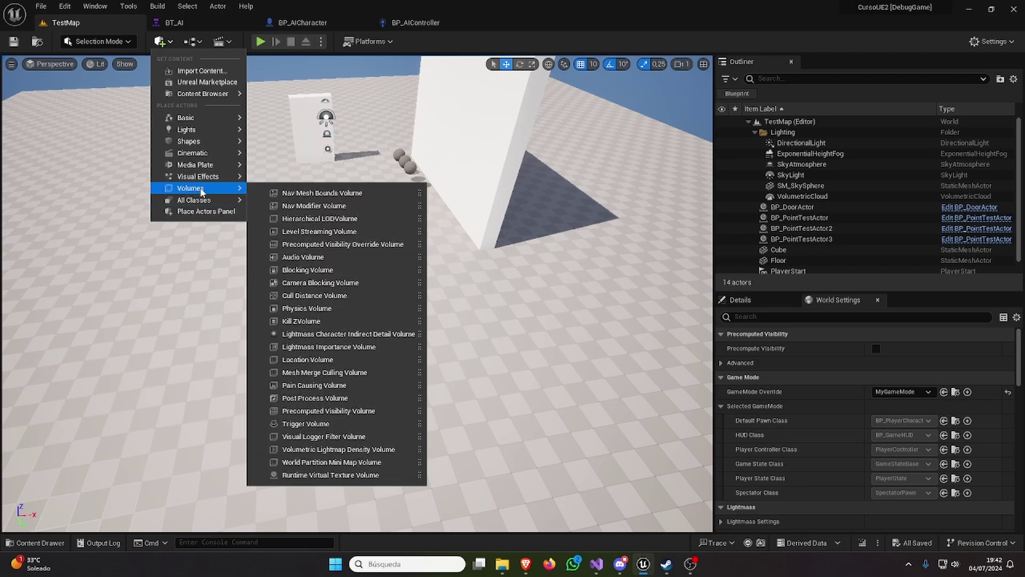
{"action": "left_click", "coordinate": [357, 194]}
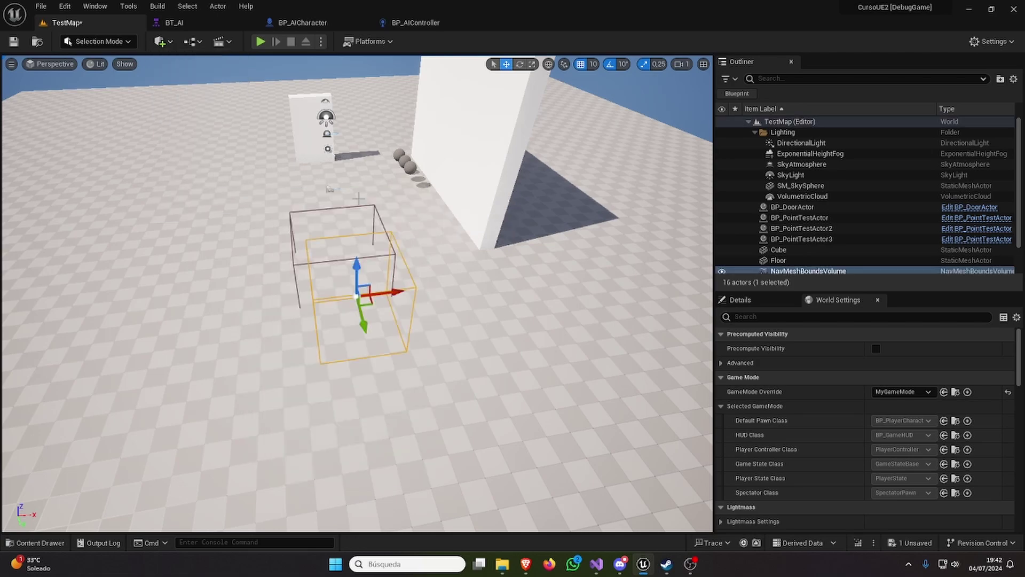
{"action": "right_click_drag", "start_coordinate": [357, 194], "coordinate": [299, 283]}
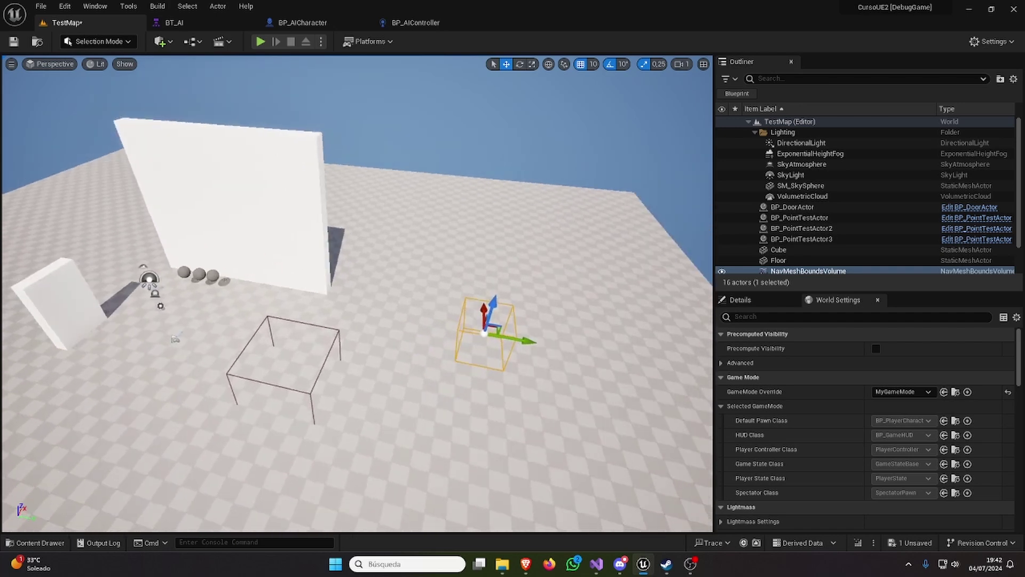
{"action": "right_click_drag", "start_coordinate": [300, 283], "coordinate": [299, 299]}
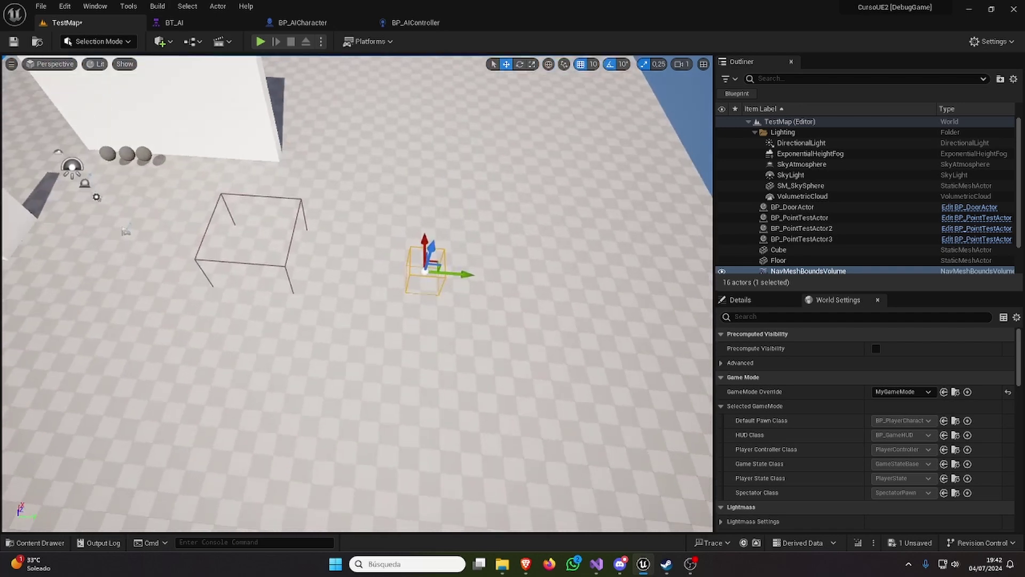
{"action": "left_click_drag", "start_coordinate": [437, 265], "coordinate": [436, 271]}
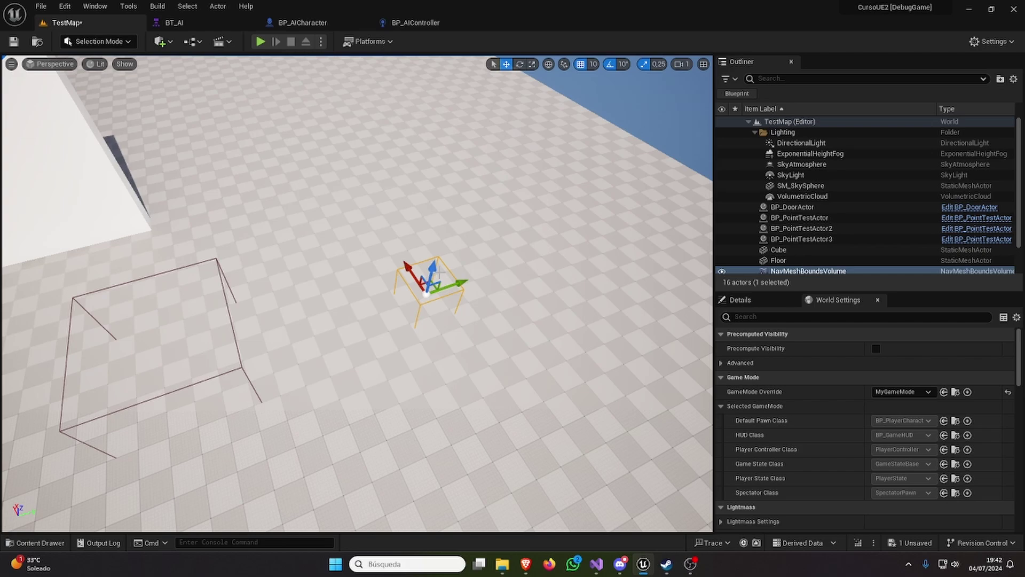
Step: Display the navigation mesh and, from a top-down view, slide the volume beside the wire box
{"action": "key", "text": "p"}
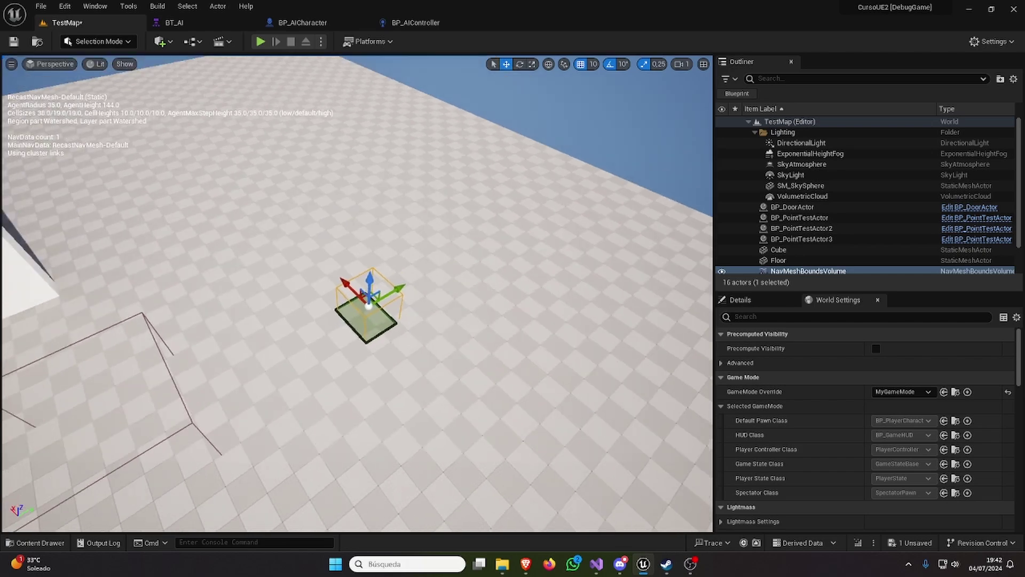
{"action": "key", "text": "a"}
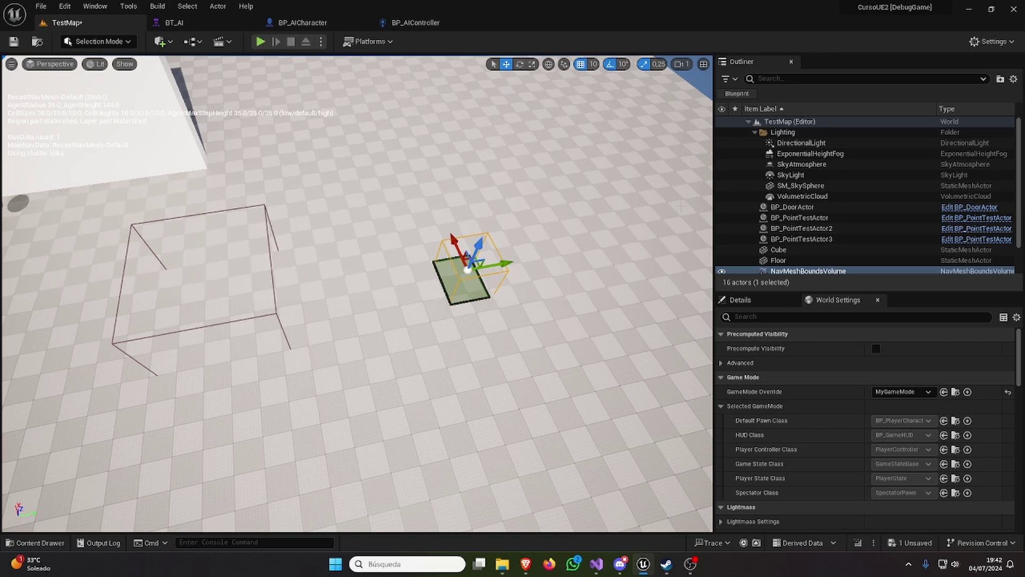
{"action": "left_click", "coordinate": [129, 66]}
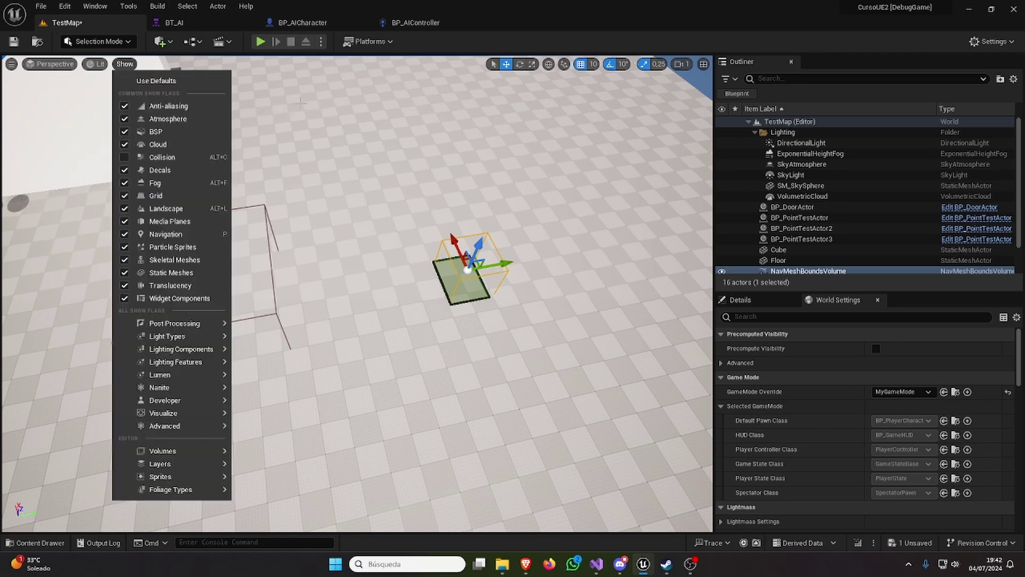
{"action": "left_click", "coordinate": [191, 235]}
{"action": "right_click_drag", "start_coordinate": [358, 294], "coordinate": [385, 321]}
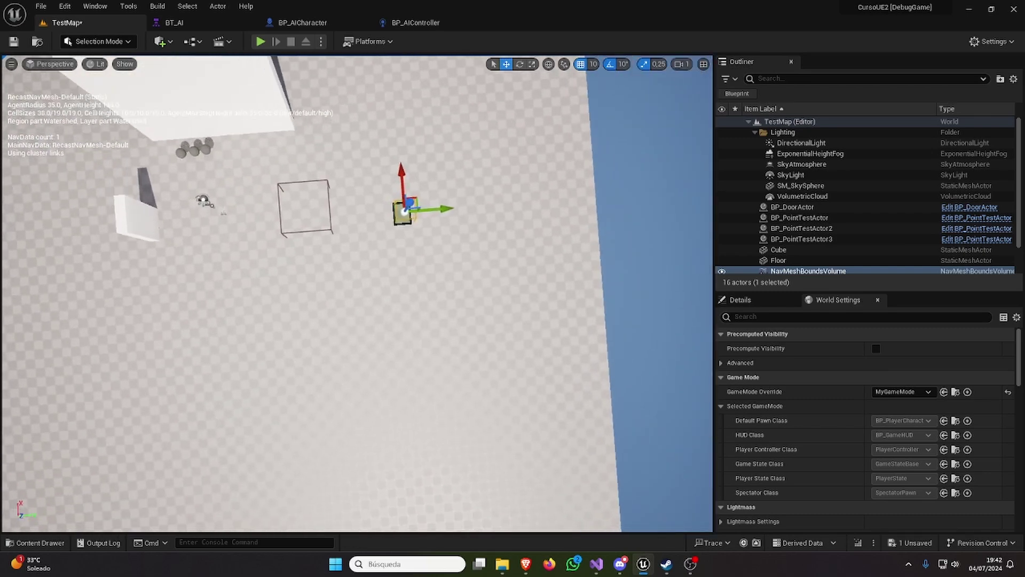
{"action": "mouse_move", "coordinate": [384, 320]}
{"action": "right_mouse_down"}
{"action": "mouse_move", "coordinate": [373, 299]}
{"action": "mouse_move", "coordinate": [515, 267]}
{"action": "right_mouse_up"}
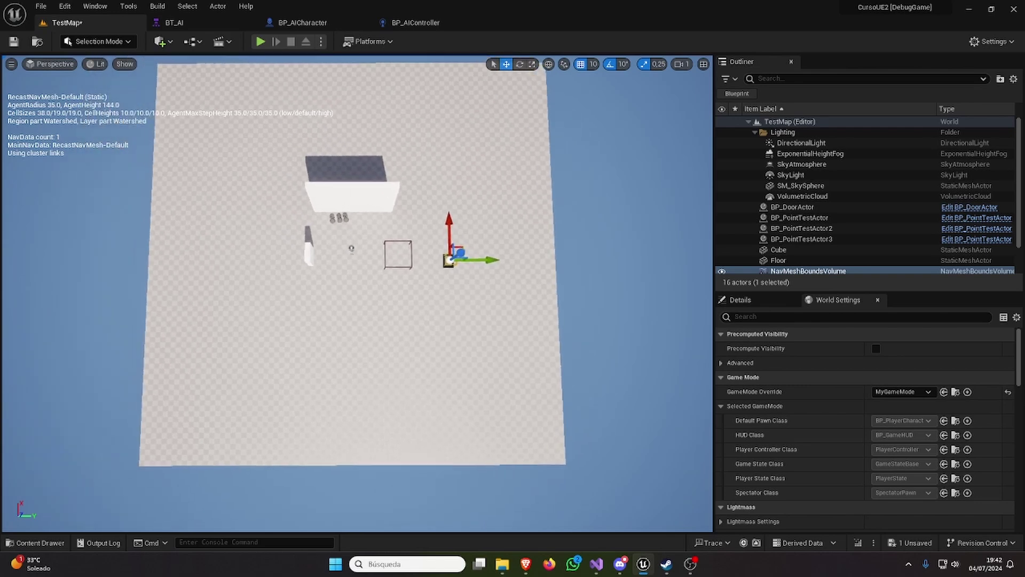
{"action": "left_click_drag", "start_coordinate": [511, 263], "coordinate": [414, 262]}
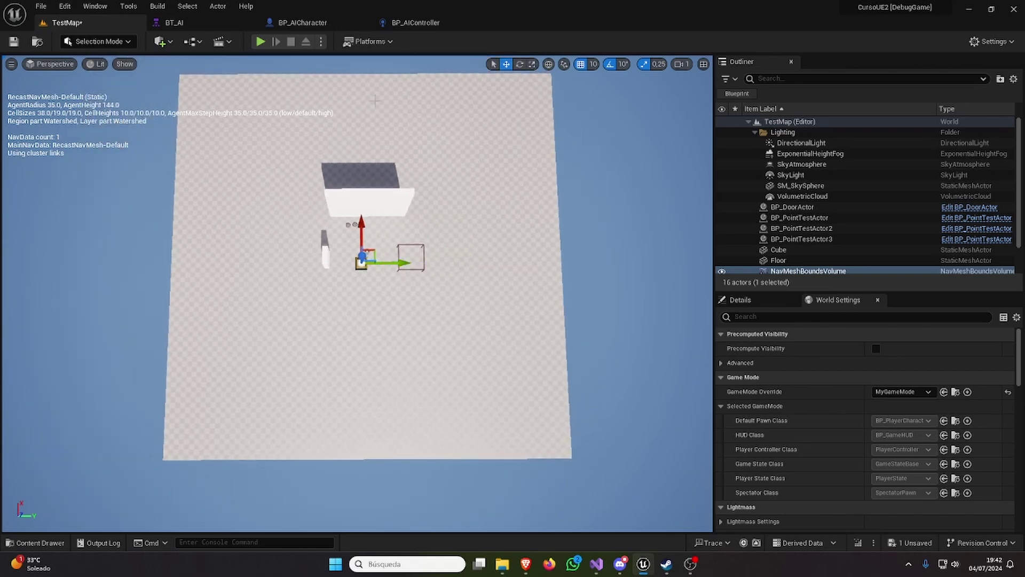
Step: Scale the NavMeshBoundsVolume across the whole floor and inspect the navmesh around walls and spheres
{"action": "key", "text": "r"}
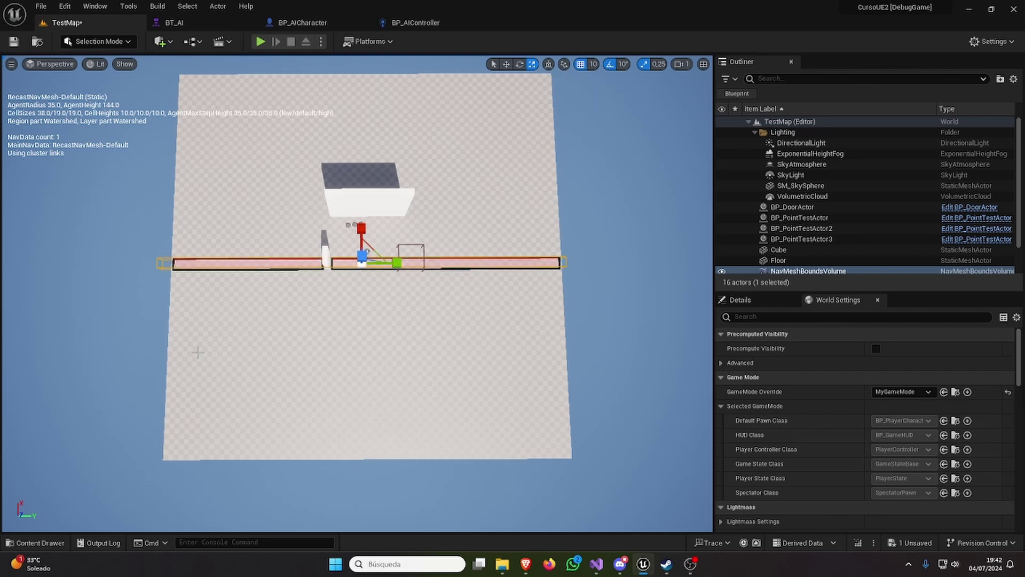
{"action": "right_click_drag", "start_coordinate": [308, 271], "coordinate": [373, 271]}
{"action": "left_click_drag", "start_coordinate": [309, 272], "coordinate": [361, 291]}
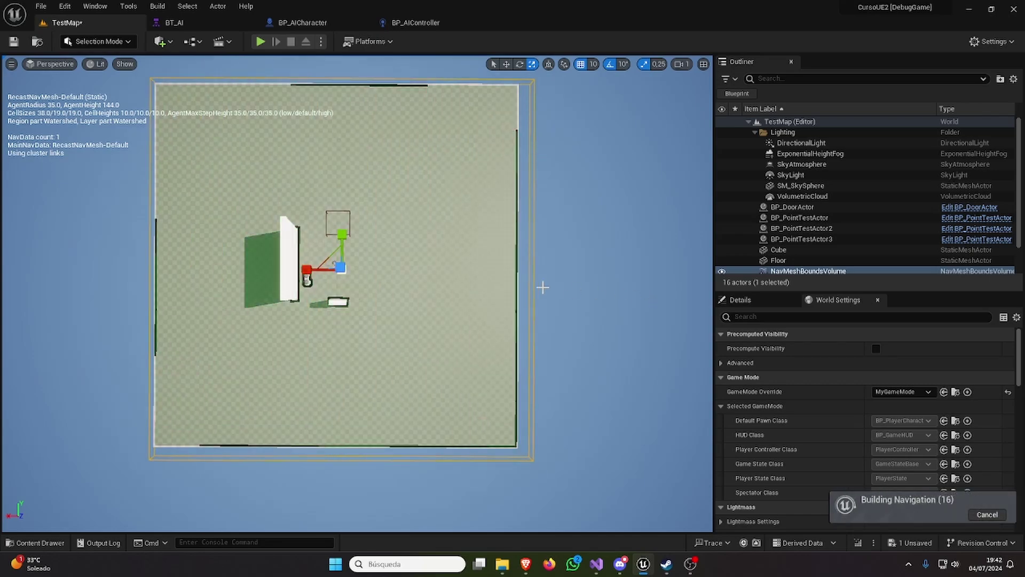
{"action": "mouse_move", "coordinate": [361, 291]}
{"action": "right_mouse_down"}
{"action": "mouse_move", "coordinate": [385, 291]}
{"action": "mouse_move", "coordinate": [384, 214]}
{"action": "mouse_move", "coordinate": [385, 299]}
{"action": "mouse_move", "coordinate": [472, 336]}
{"action": "right_mouse_up"}
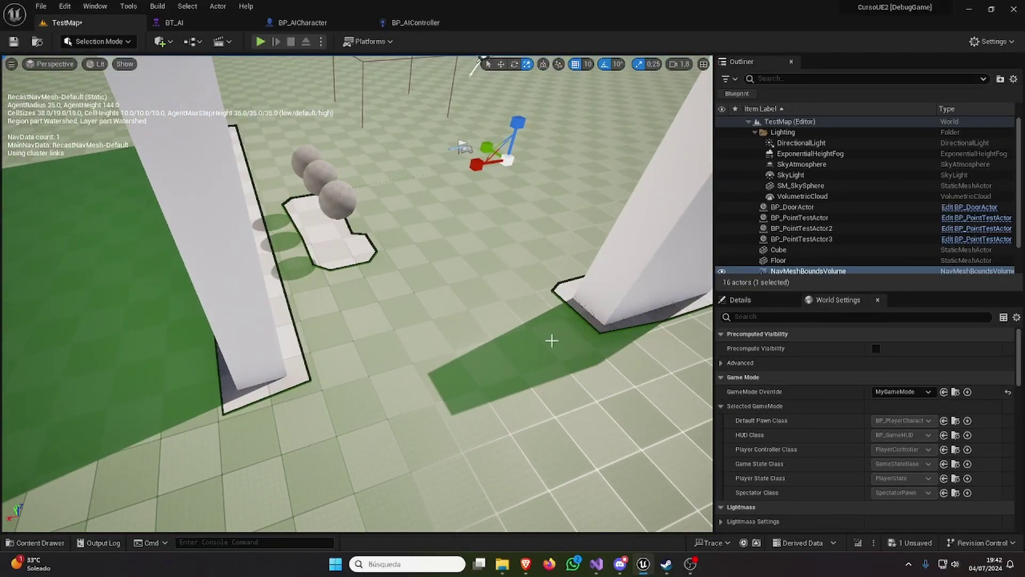
{"action": "right_click_drag", "start_coordinate": [552, 340], "coordinate": [552, 340]}
{"action": "key", "text": "w"}
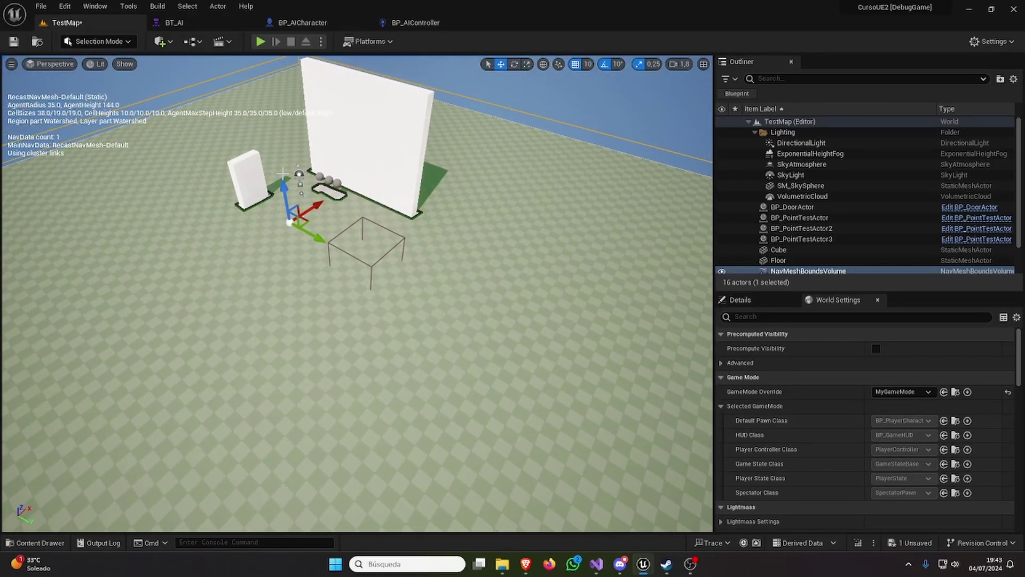
{"action": "right_click_drag", "start_coordinate": [332, 171], "coordinate": [331, 171]}
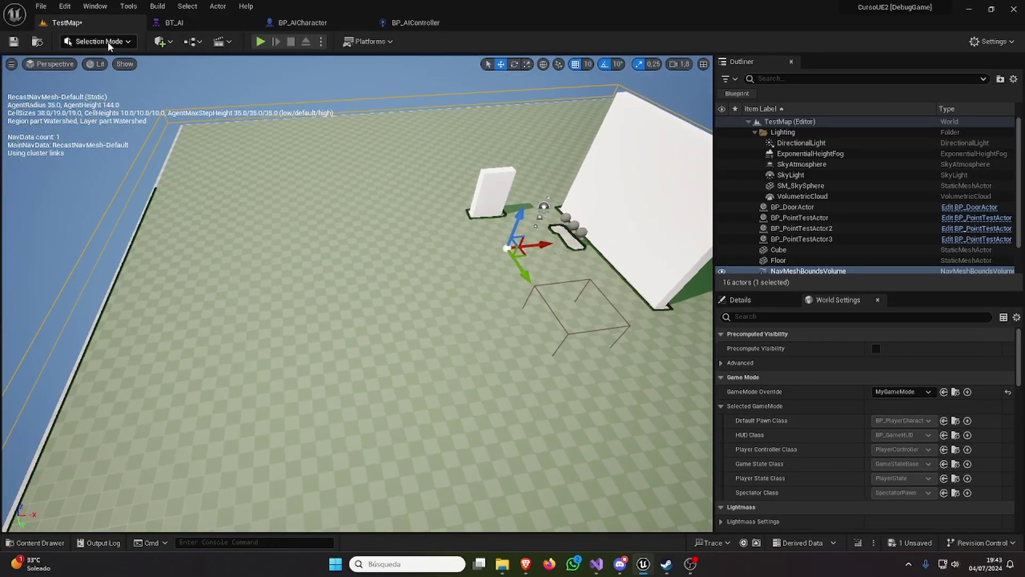
Step: Add a cube from Quick Add > Shapes, scale it into a tall pillar, and drop it onto the floor
{"action": "left_click", "coordinate": [164, 42]}
{"action": "mouse_move", "coordinate": [212, 140]}
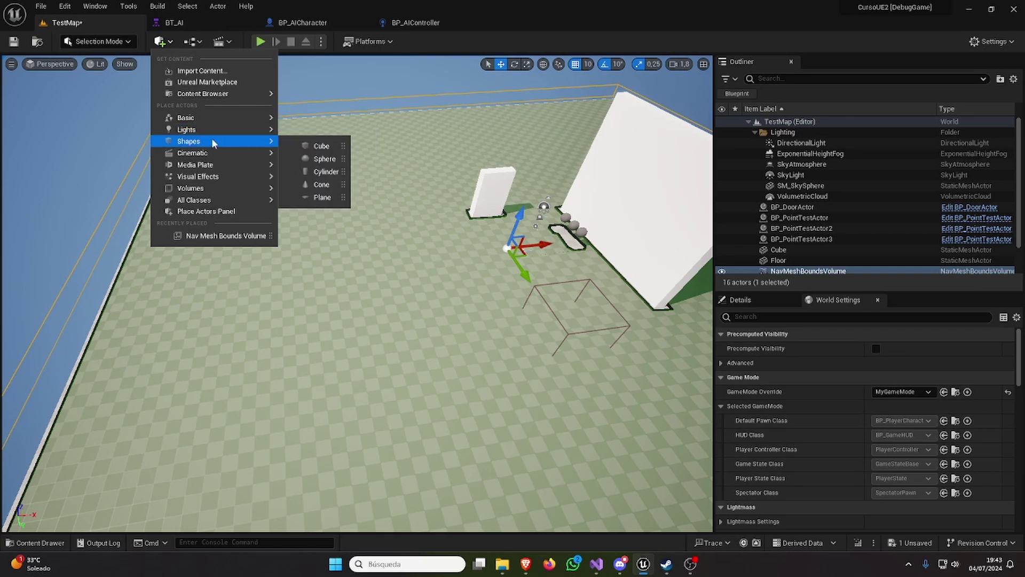
{"action": "left_click", "coordinate": [320, 144]}
{"action": "mouse_move", "coordinate": [291, 222]}
{"action": "right_mouse_down"}
{"action": "mouse_move", "coordinate": [493, 244]}
{"action": "mouse_move", "coordinate": [472, 220]}
{"action": "right_mouse_up"}
{"action": "key", "text": "End"}
{"action": "key", "text": "r"}
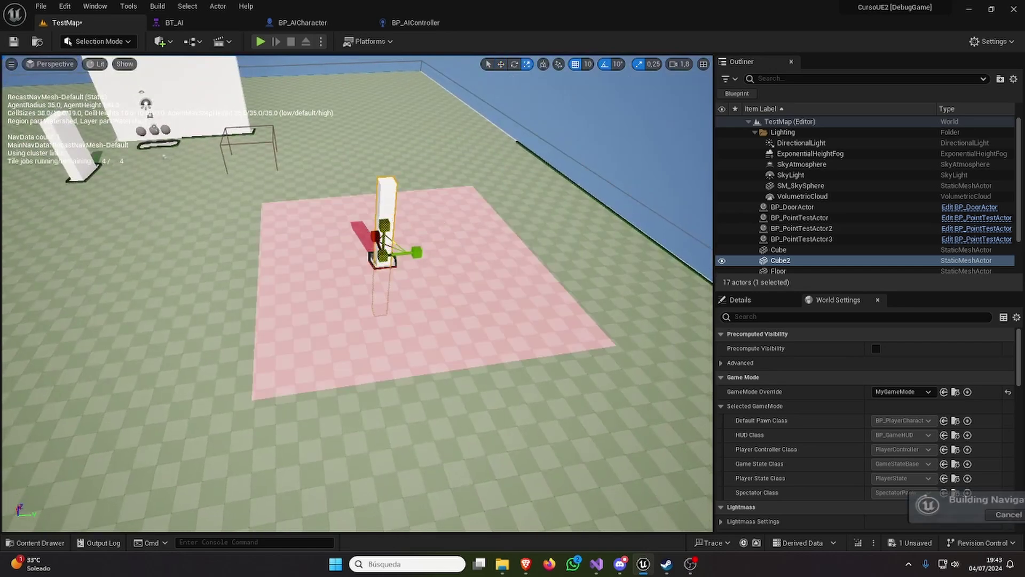
{"action": "mouse_move", "coordinate": [385, 225]}
{"action": "left_mouse_down"}
{"action": "mouse_move", "coordinate": [376, 155]}
{"action": "mouse_move", "coordinate": [347, 75]}
{"action": "left_mouse_up"}
{"action": "key", "text": "w"}
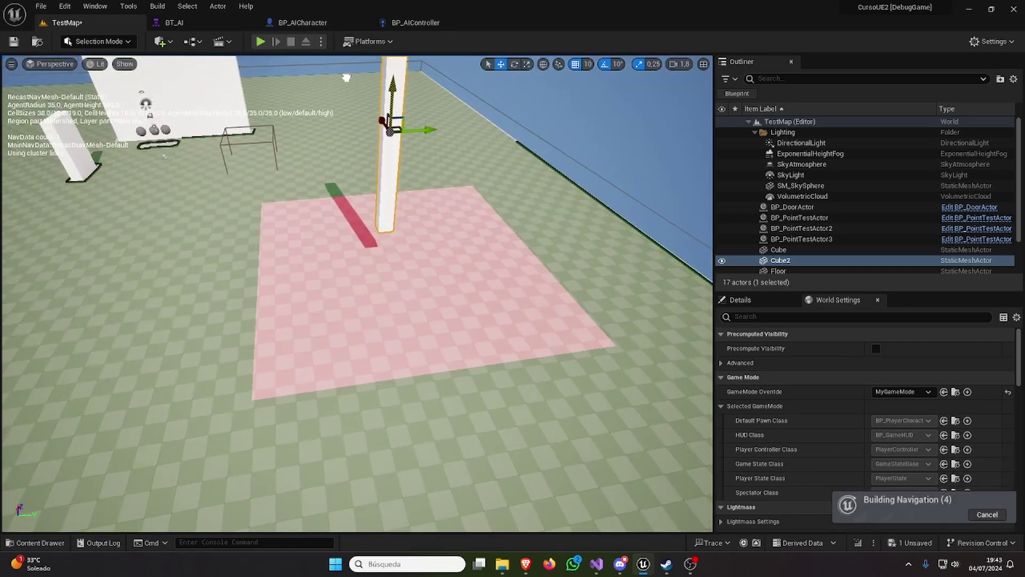
{"action": "key", "text": "End"}
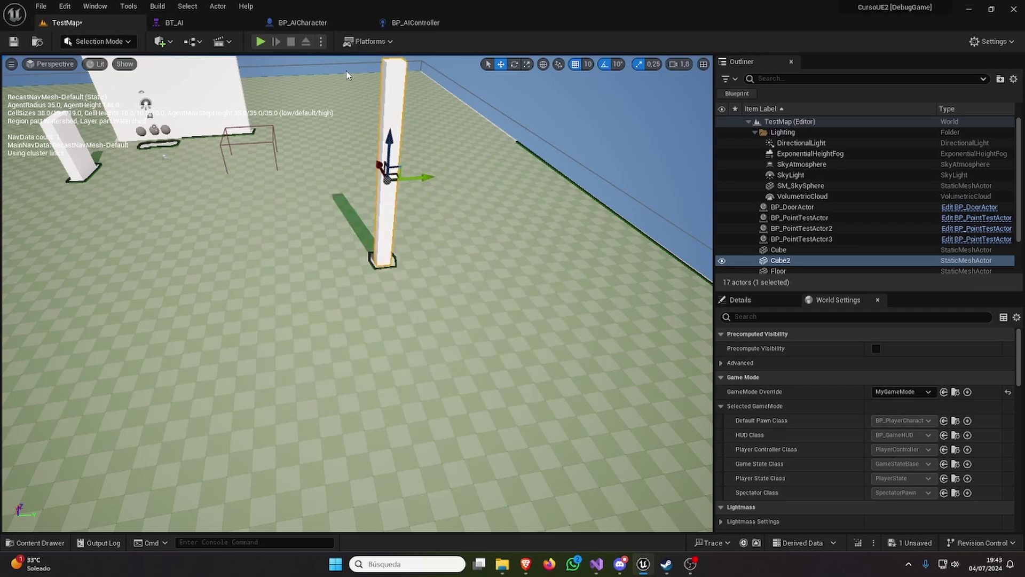
Step: Copy the pillar into a row of four, then duplicate that row further along the floor
{"action": "right_click_drag", "start_coordinate": [552, 244], "coordinate": [552, 244]}
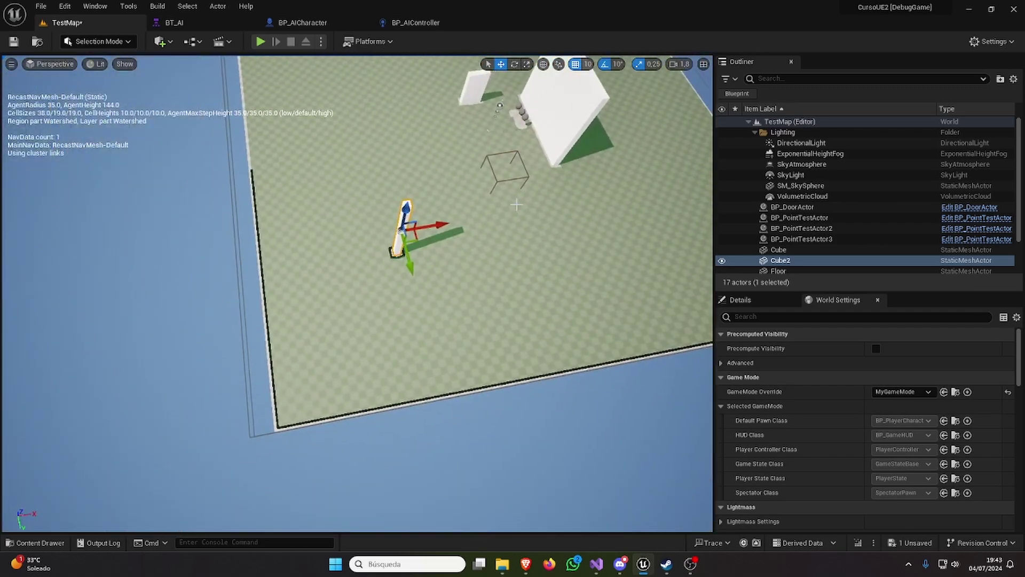
{"action": "mouse_move", "coordinate": [448, 233]}
{"action": "left_mouse_down", "text": "alt"}
{"action": "mouse_move", "coordinate": [399, 230]}
{"action": "mouse_move", "coordinate": [511, 218]}
{"action": "left_mouse_up", "text": "alt"}
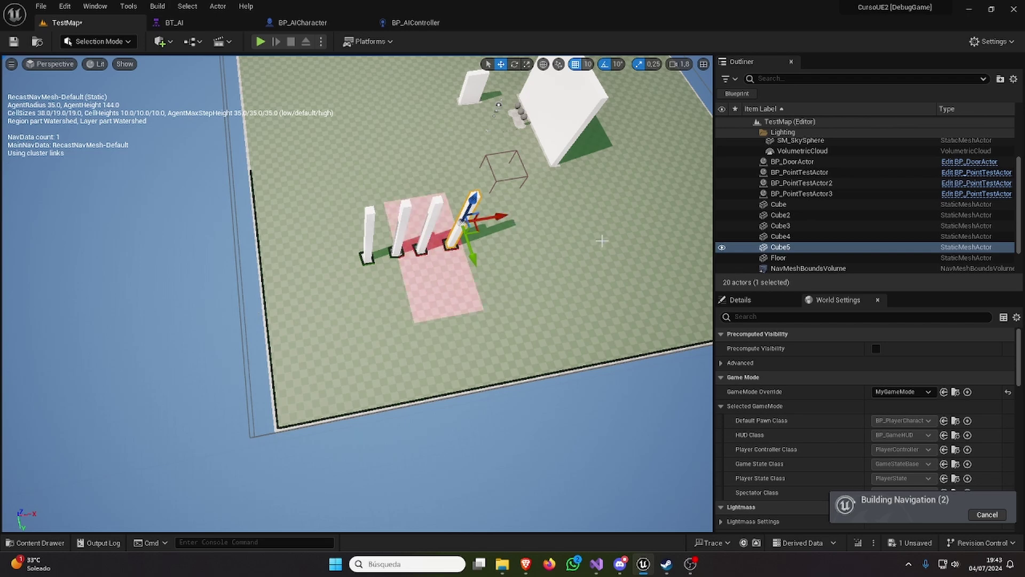
{"action": "left_click", "coordinate": [369, 227], "text": "ctrl"}
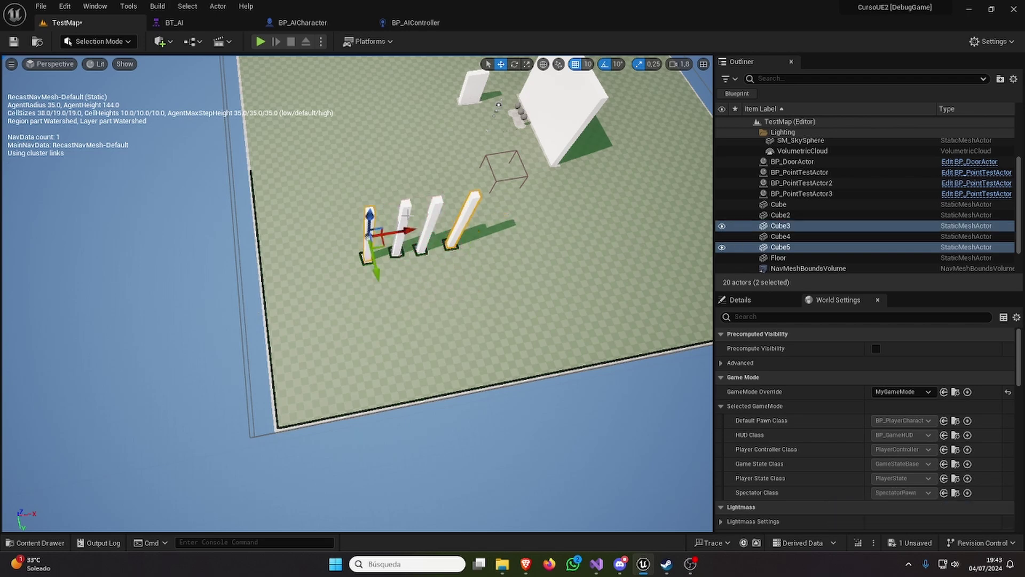
{"action": "left_click", "coordinate": [413, 212], "text": "ctrl"}
{"action": "left_click", "coordinate": [433, 214], "text": "ctrl"}
{"action": "key", "text": "ctrl+d"}
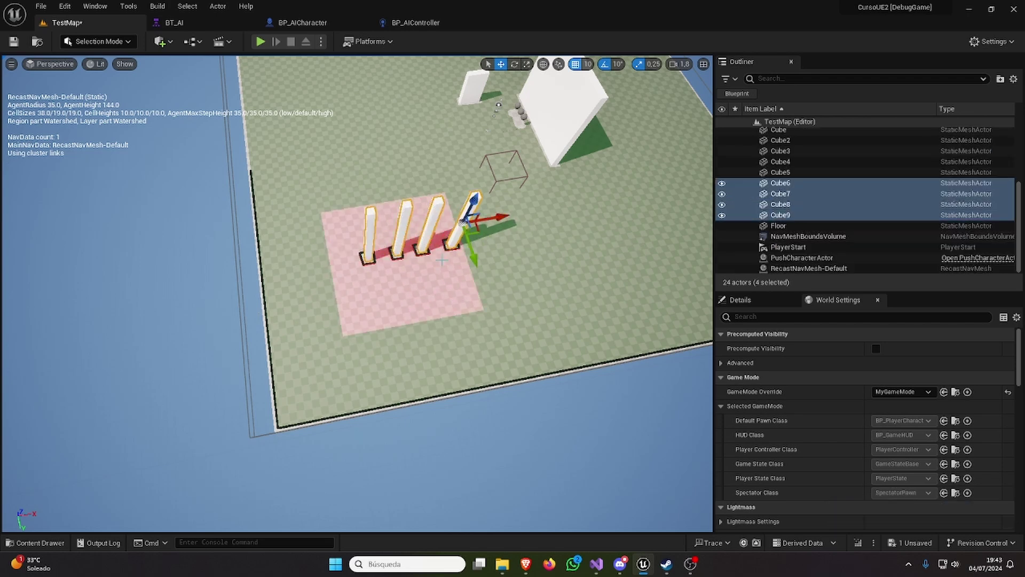
{"action": "mouse_move", "coordinate": [476, 255]}
{"action": "left_mouse_down"}
{"action": "mouse_move", "coordinate": [499, 355]}
{"action": "mouse_move", "coordinate": [463, 225]}
{"action": "mouse_move", "coordinate": [384, 202]}
{"action": "mouse_move", "coordinate": [374, 208]}
{"action": "left_mouse_up"}
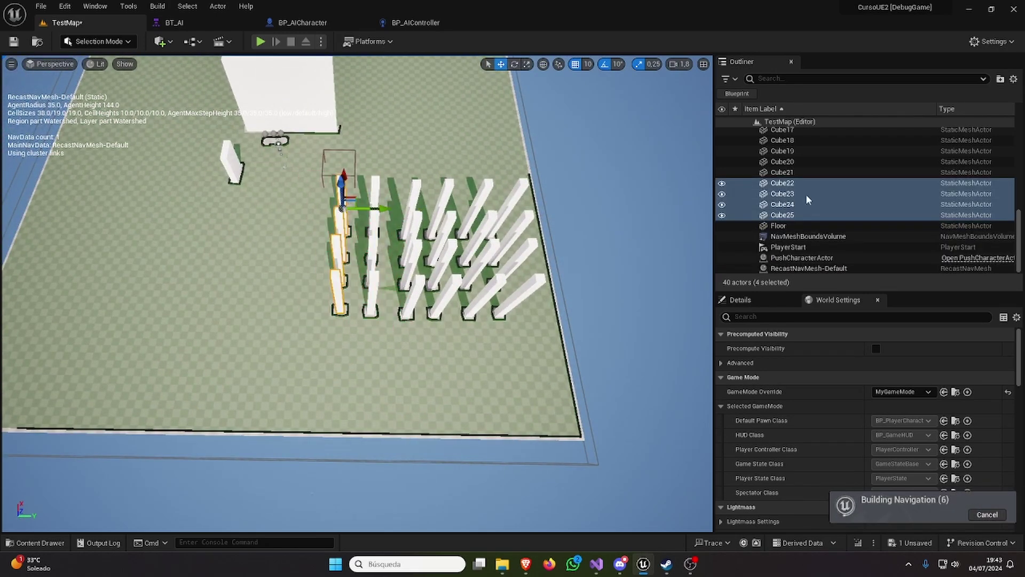
Step: Select Cube2 through Cube25 in the Outliner and duplicate all 24 pillars
{"action": "scroll", "coordinate": [857, 213], "scroll_direction": "up", "scroll_amount": 10}
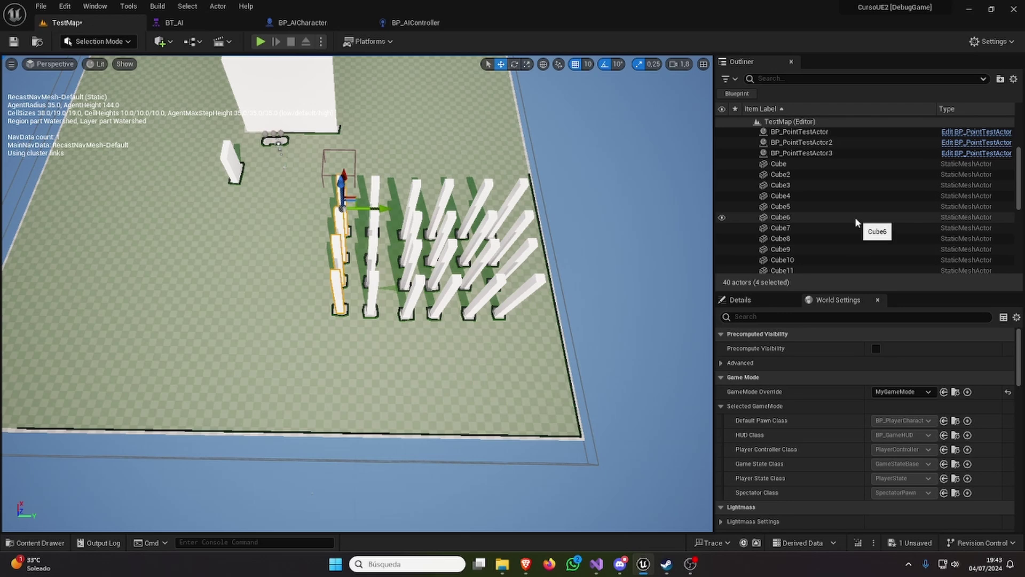
{"action": "left_click", "coordinate": [828, 206], "text": "ctrl"}
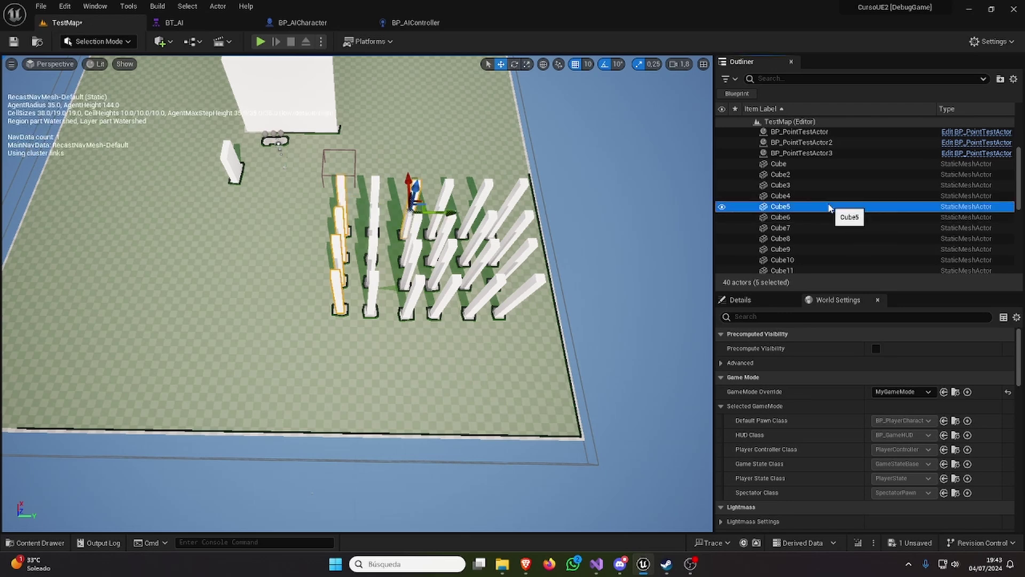
{"action": "scroll", "coordinate": [835, 213], "scroll_direction": "down", "scroll_amount": 2}
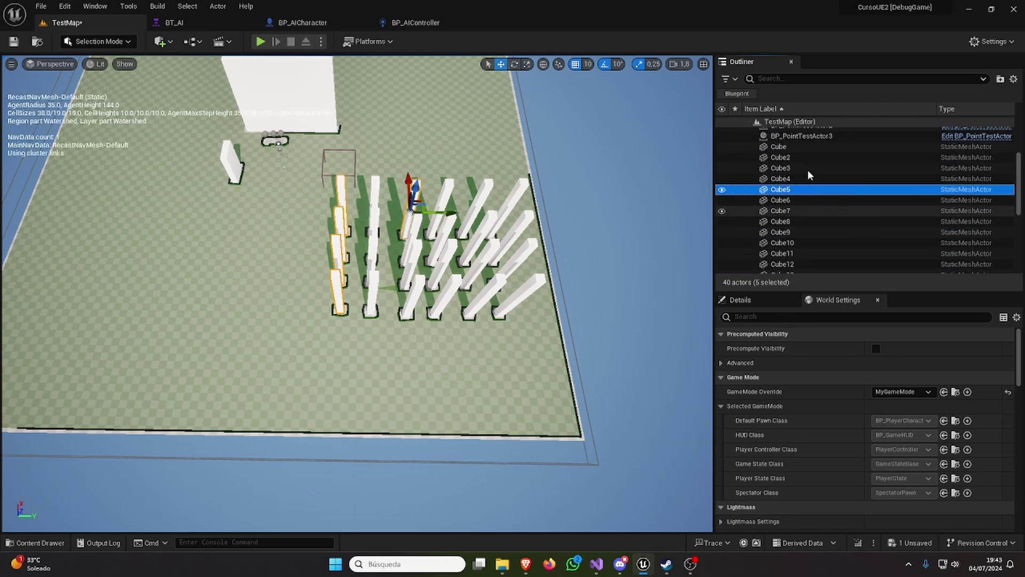
{"action": "left_click", "coordinate": [787, 157]}
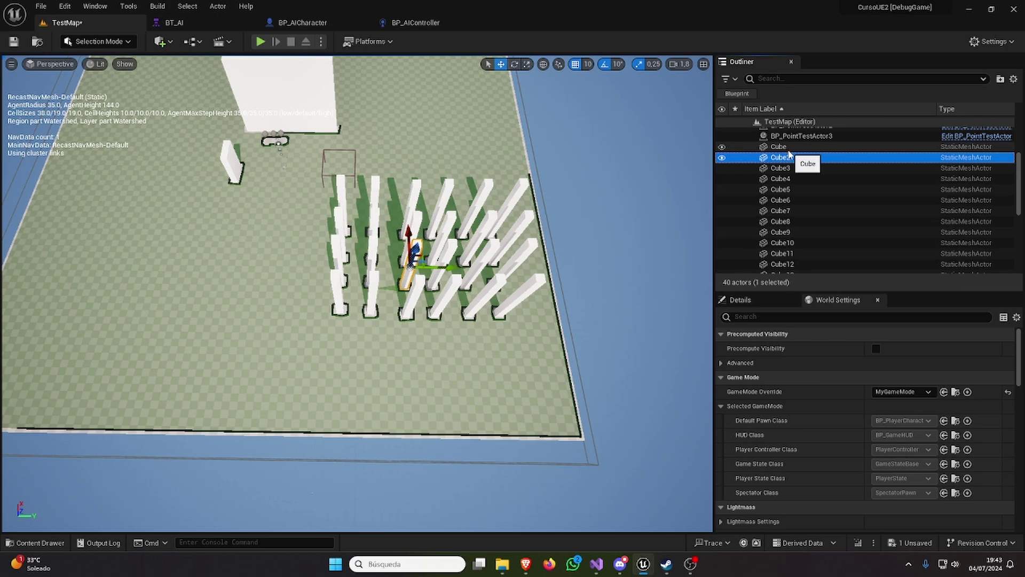
{"action": "left_click", "coordinate": [789, 150]}
{"action": "left_click", "coordinate": [792, 158]}
{"action": "left_click", "coordinate": [795, 168]}
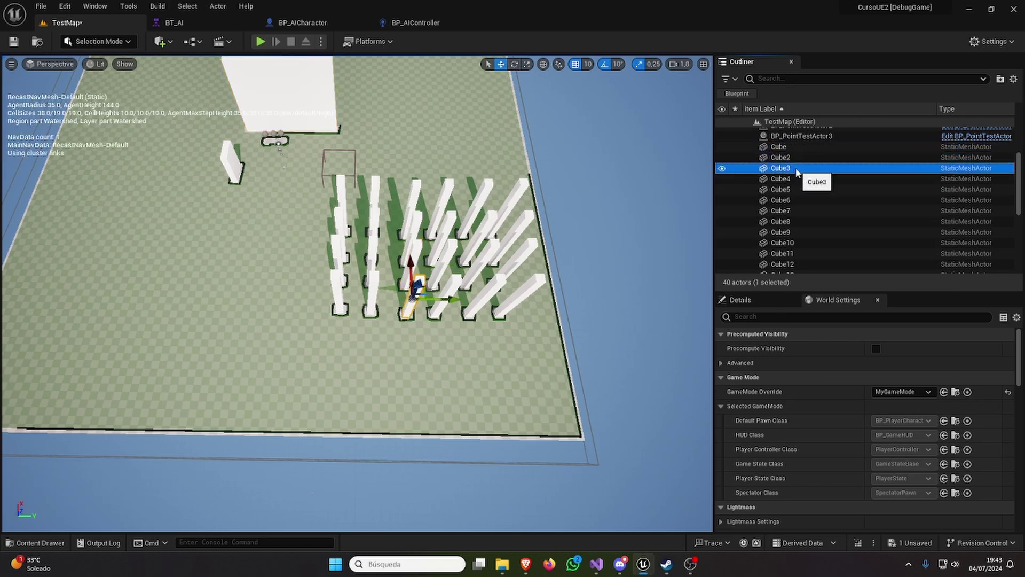
{"action": "left_click", "coordinate": [799, 179]}
{"action": "scroll", "coordinate": [811, 208], "scroll_direction": "down", "scroll_amount": 6}
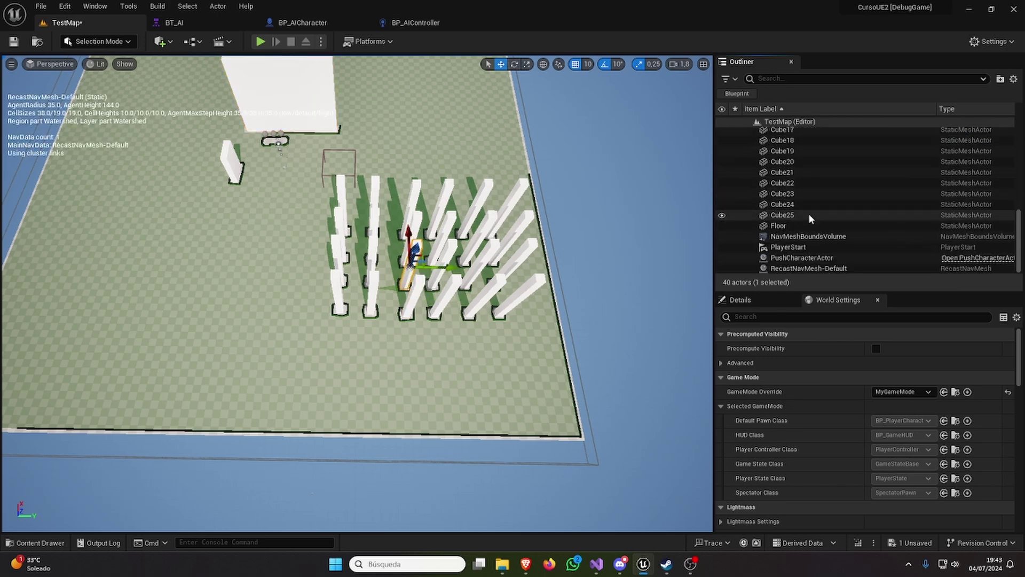
{"action": "left_click", "coordinate": [782, 215], "text": "shift"}
{"action": "key", "text": "ctrl+d"}
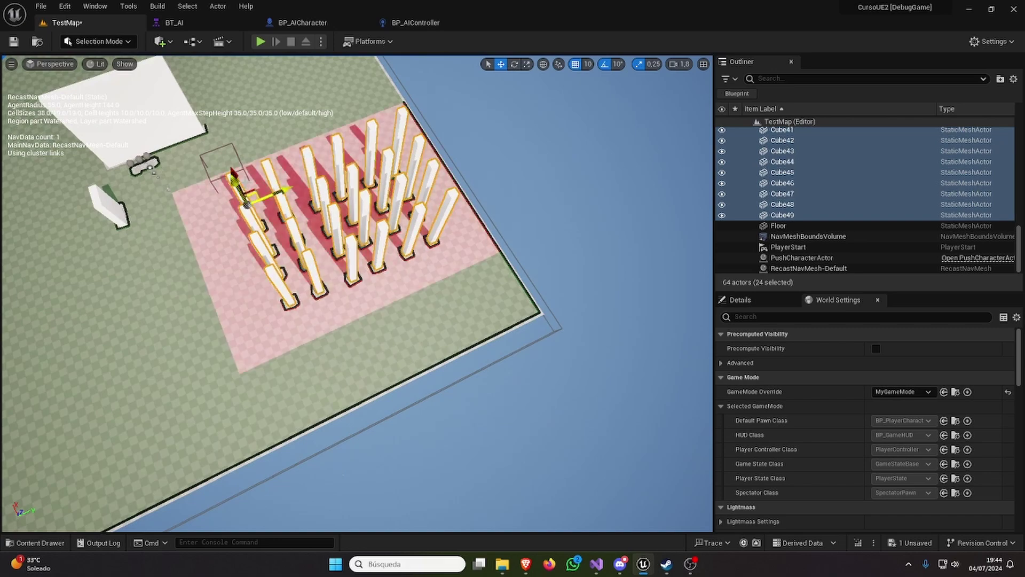
Step: Move the duplicated pillar block beside the original grid and save TestMap
{"action": "right_click_drag", "start_coordinate": [235, 170], "coordinate": [297, 193]}
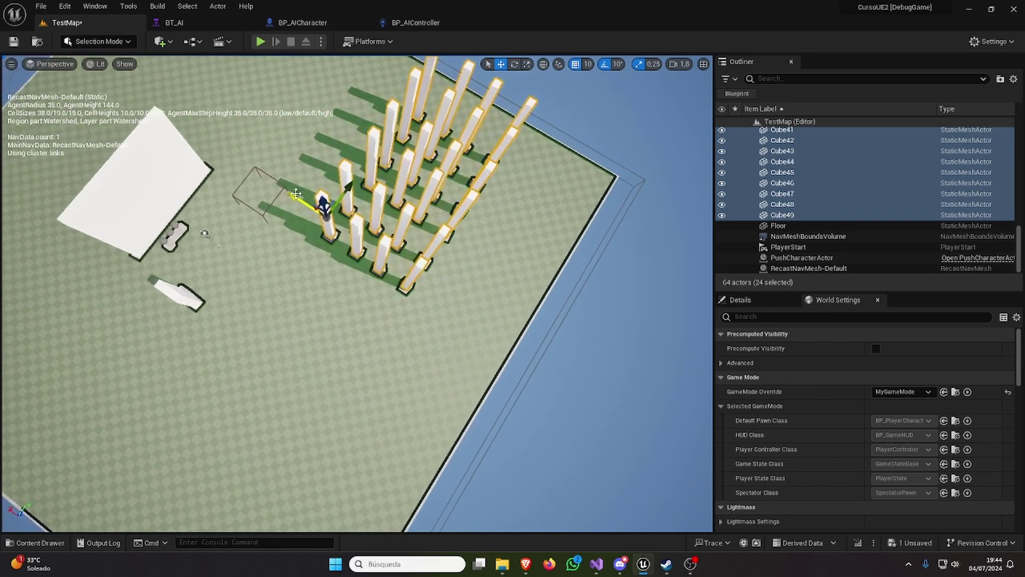
{"action": "mouse_move", "coordinate": [297, 193]}
{"action": "left_mouse_down"}
{"action": "mouse_move", "coordinate": [338, 218]}
{"action": "mouse_move", "coordinate": [217, 416]}
{"action": "left_mouse_up"}
{"action": "right_click_drag", "start_coordinate": [216, 416], "coordinate": [250, 384]}
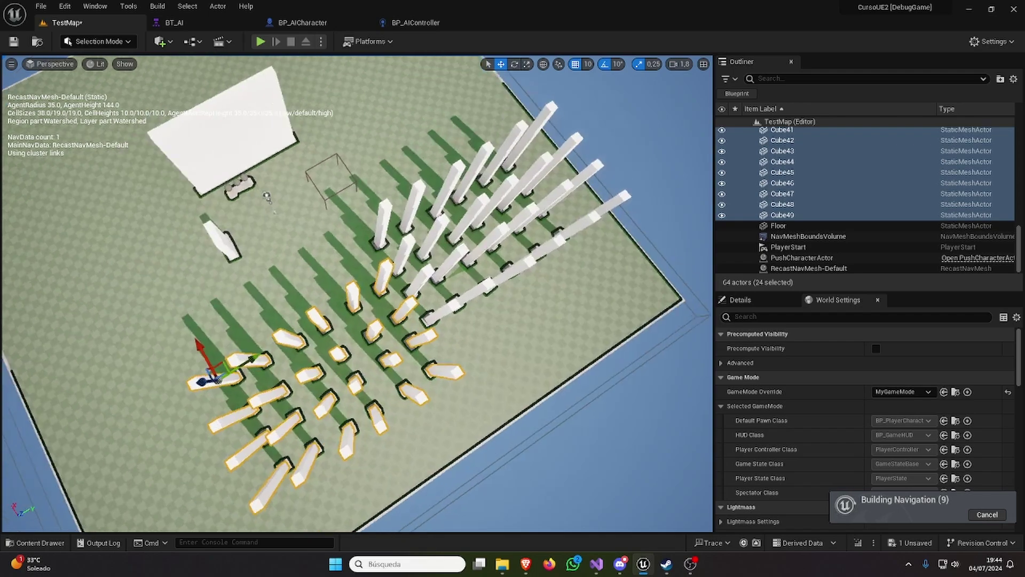
{"action": "right_click_drag", "start_coordinate": [320, 299], "coordinate": [354, 314]}
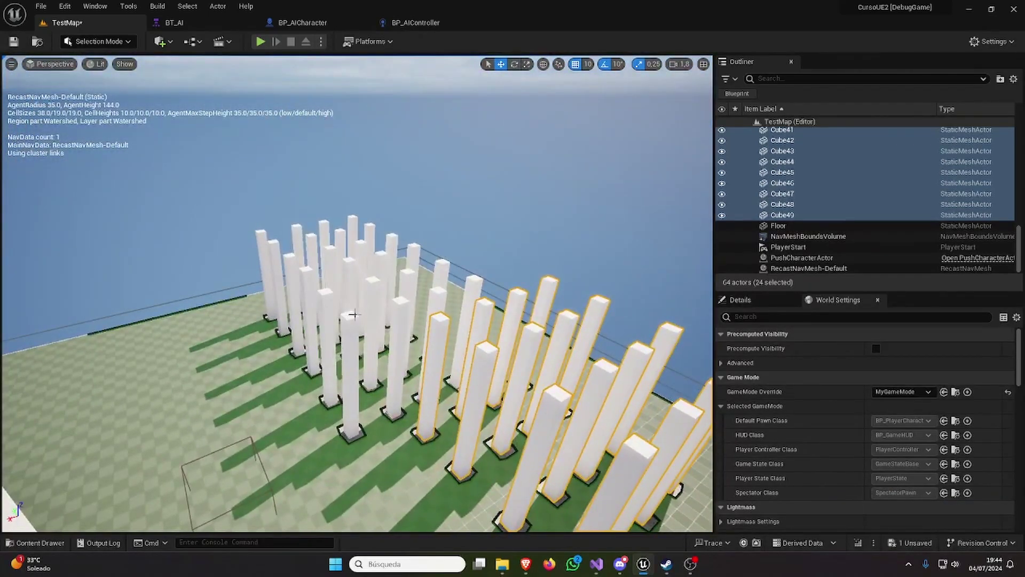
{"action": "key", "text": "ctrl+s"}
Step: Fly the camera through the pillar rows to inspect the finished grid
{"action": "right_click_drag", "start_coordinate": [4, 72], "coordinate": [32, 86]}
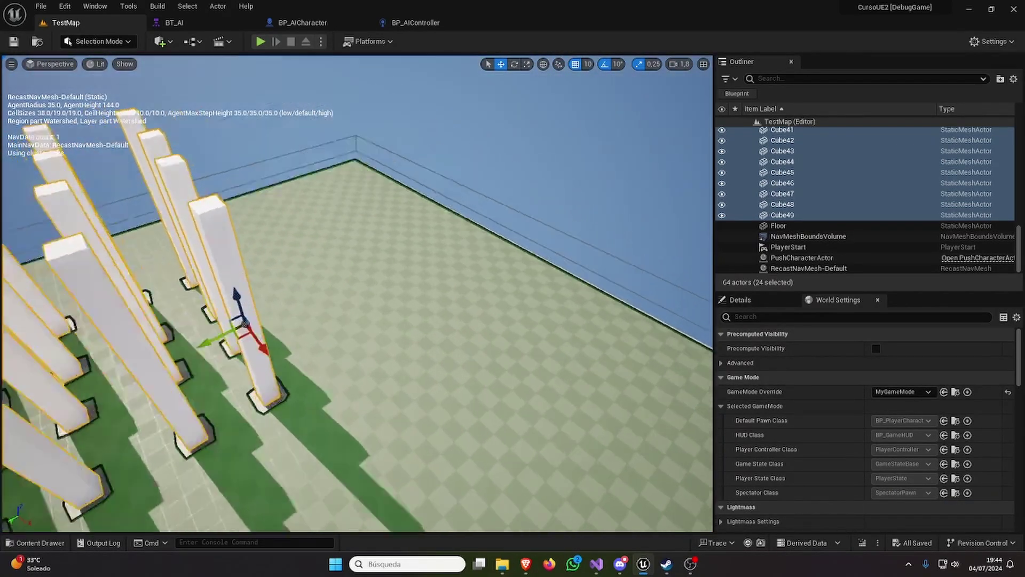
{"action": "right_click_drag", "start_coordinate": [357, 294], "coordinate": [384, 300]}
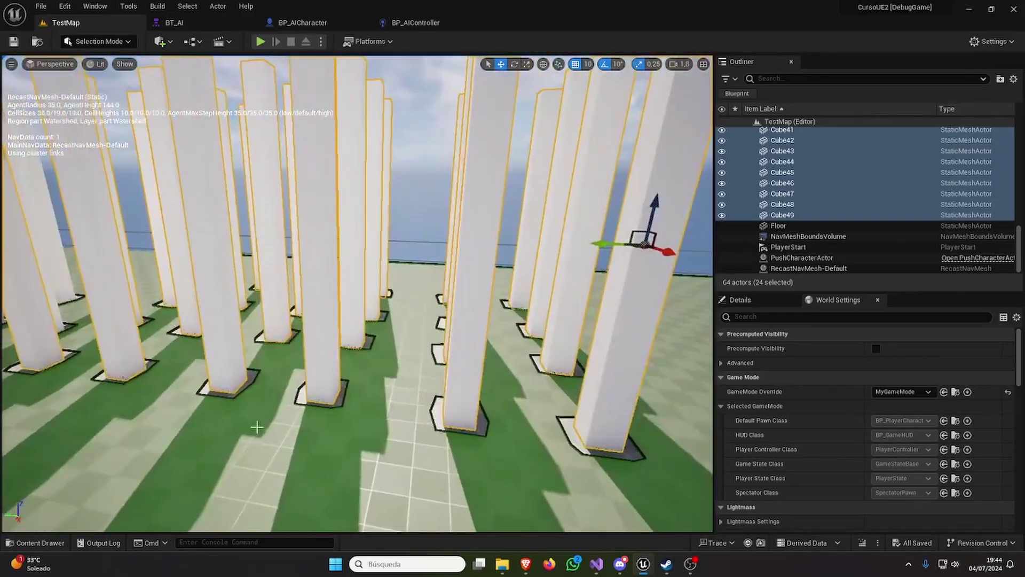
{"action": "right_click_drag", "start_coordinate": [437, 352], "coordinate": [390, 417]}
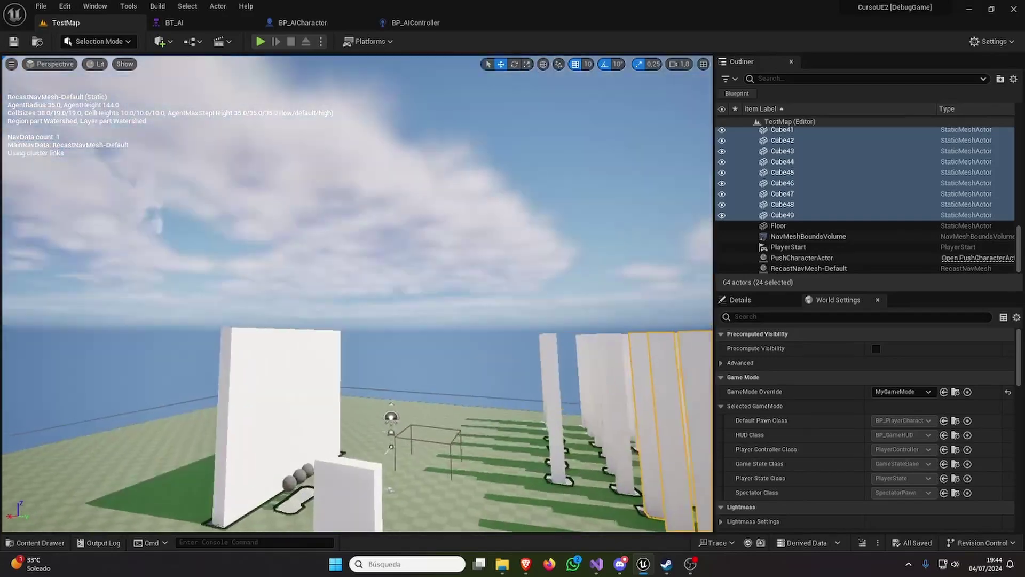
{"action": "right_click_drag", "start_coordinate": [437, 351], "coordinate": [437, 351]}
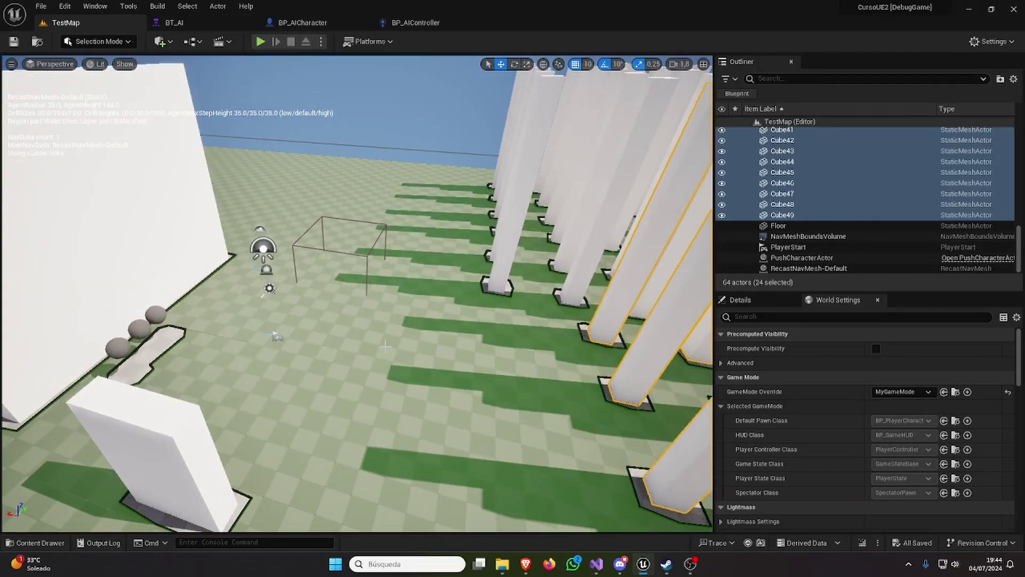
{"action": "right_click_drag", "start_coordinate": [495, 328], "coordinate": [495, 328]}
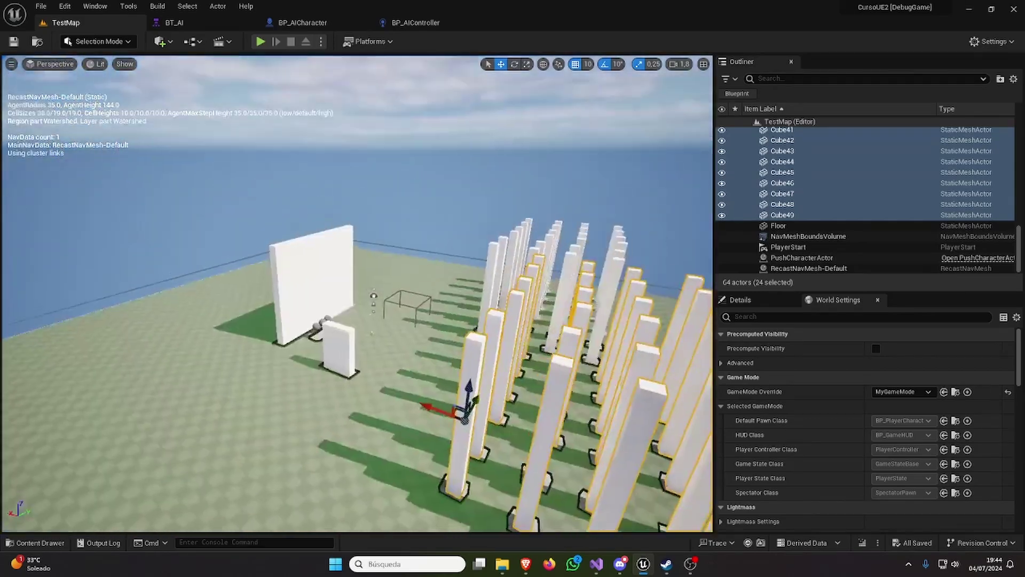
{"action": "right_click_drag", "start_coordinate": [304, 488], "coordinate": [304, 488]}
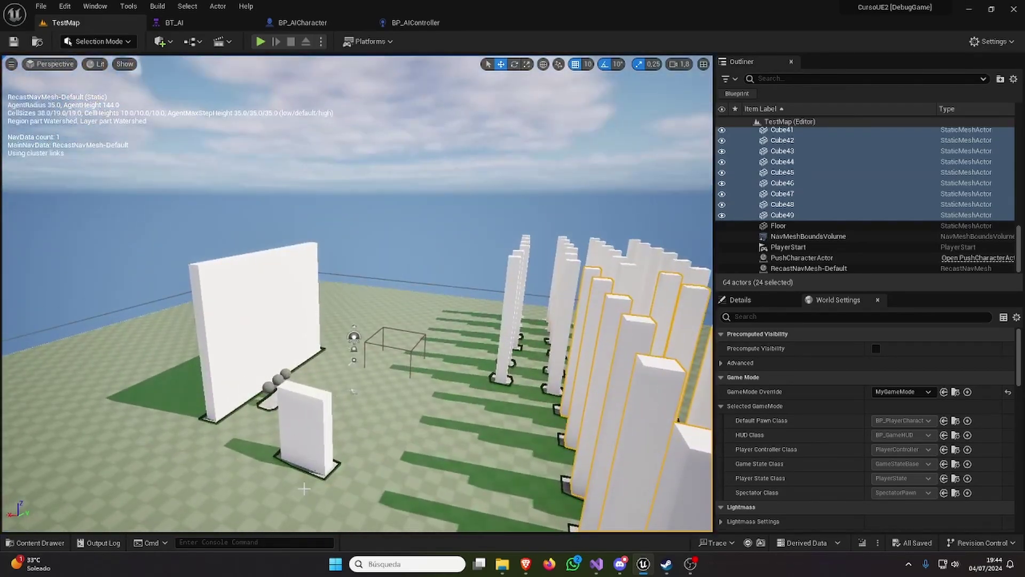
Step: Place a BP_AICharacter beside the small wall and save the map
{"action": "left_click", "coordinate": [42, 542]}
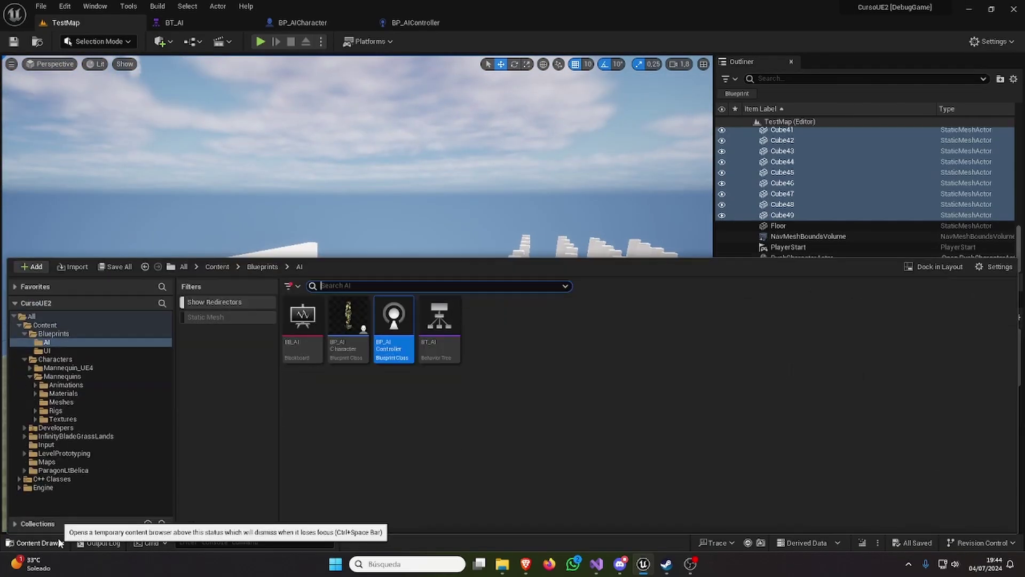
{"action": "left_click", "coordinate": [337, 355]}
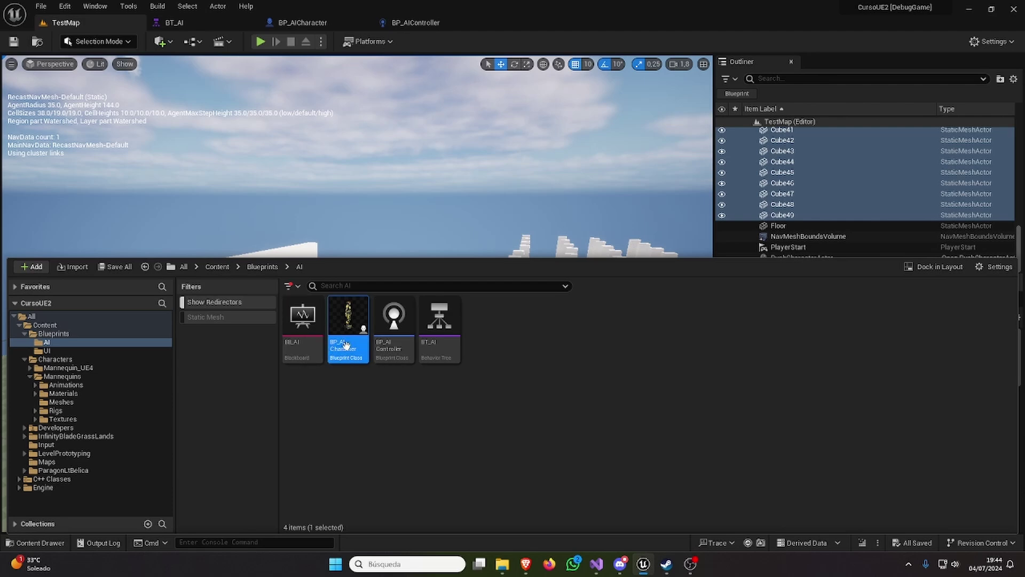
{"action": "left_click_drag", "start_coordinate": [346, 346], "coordinate": [468, 253]}
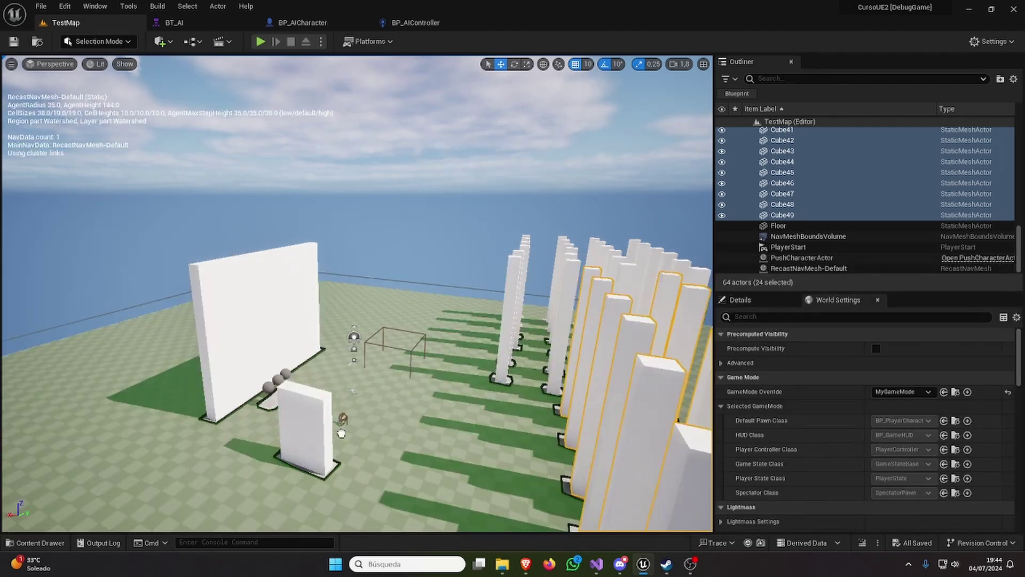
{"action": "left_click_drag", "start_coordinate": [217, 484], "coordinate": [217, 483]}
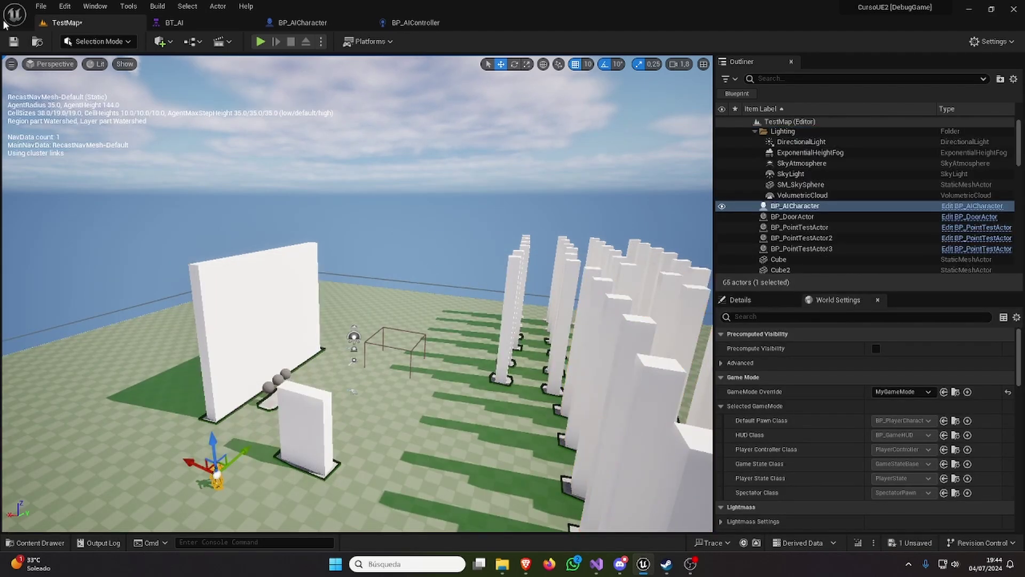
{"action": "left_click", "coordinate": [14, 41]}
Step: Play the level, run the player between the pillars with the AI following, then stop with Esc
{"action": "left_click", "coordinate": [261, 42]}
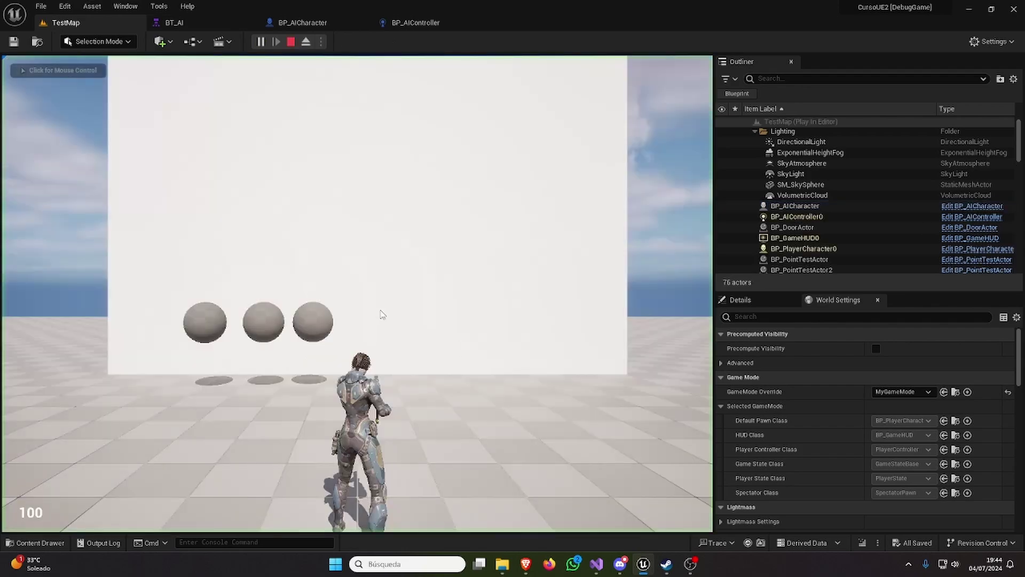
{"action": "key", "text": "w"}
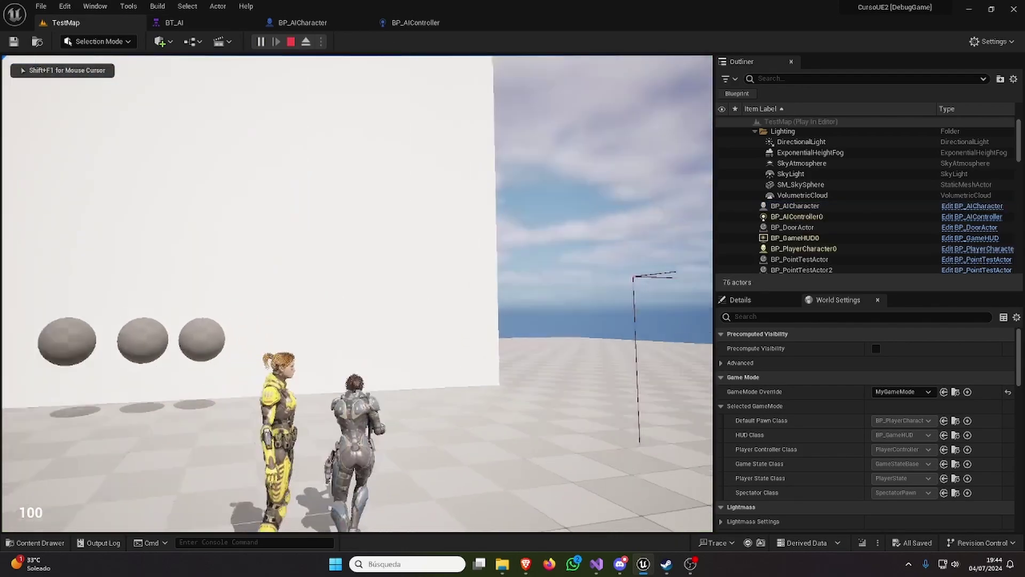
{"action": "key", "text": "w"}
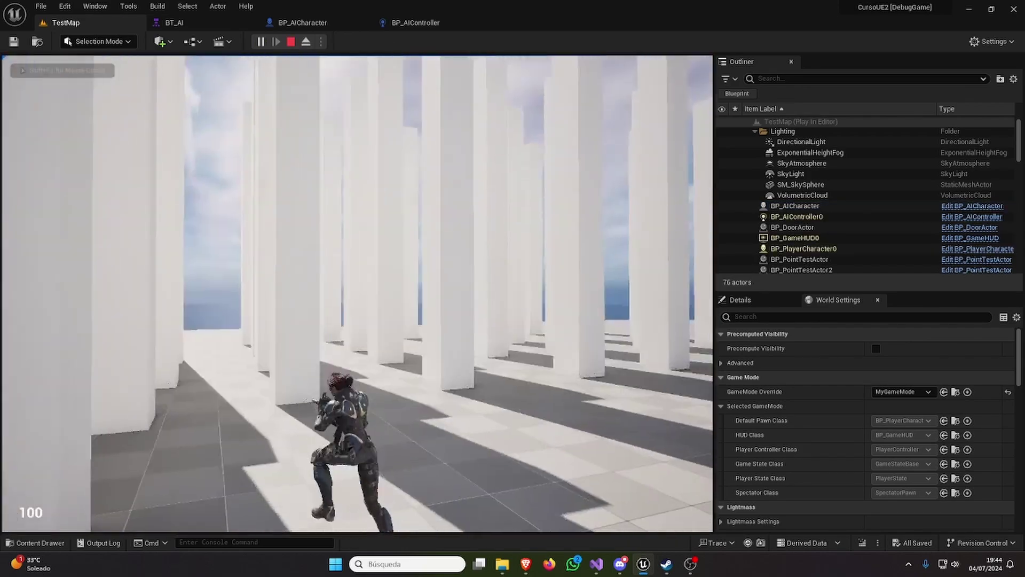
{"action": "key", "text": "w"}
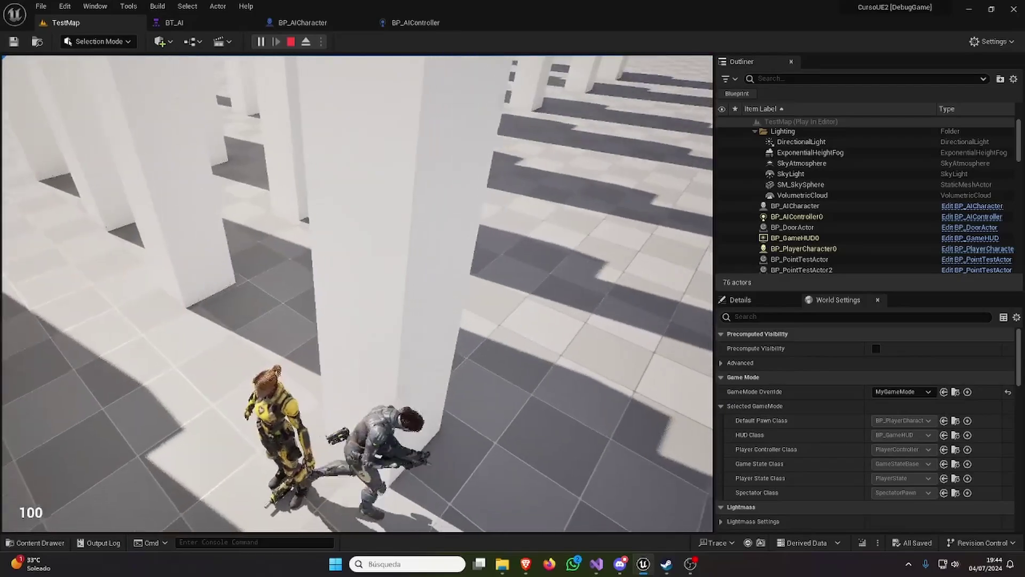
{"action": "key", "text": "w"}
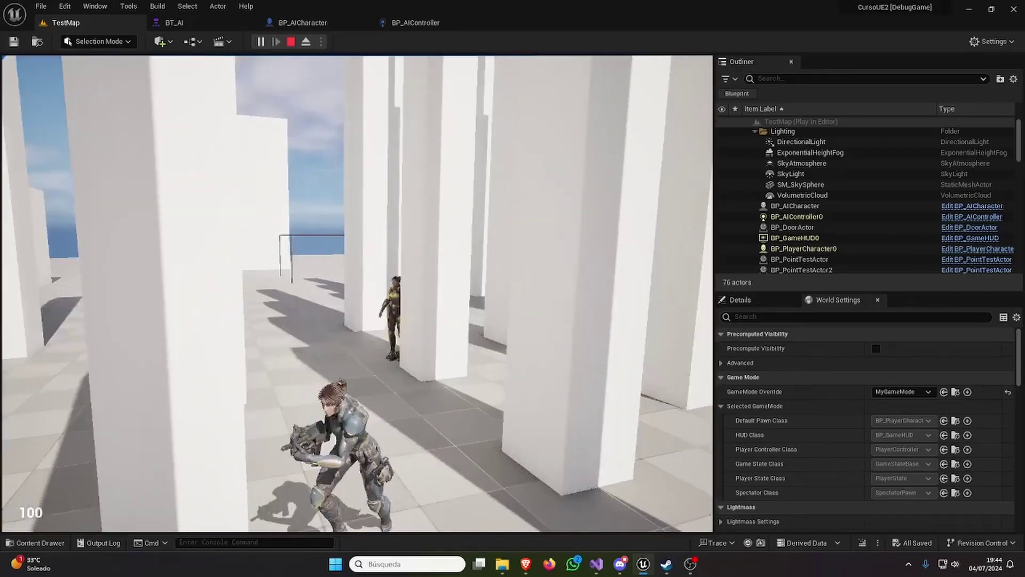
{"action": "key", "text": "w"}
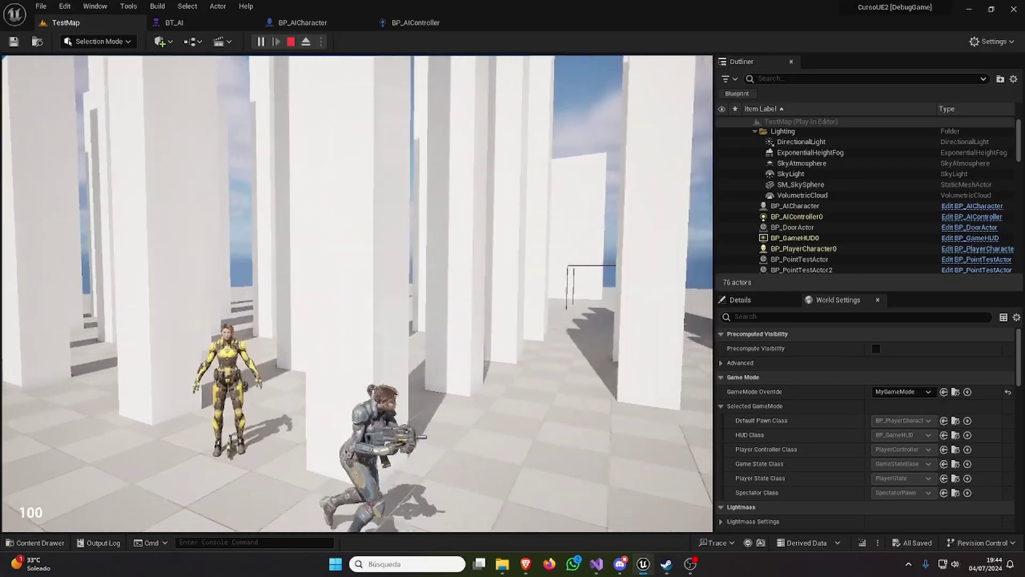
{"action": "key", "text": "w"}
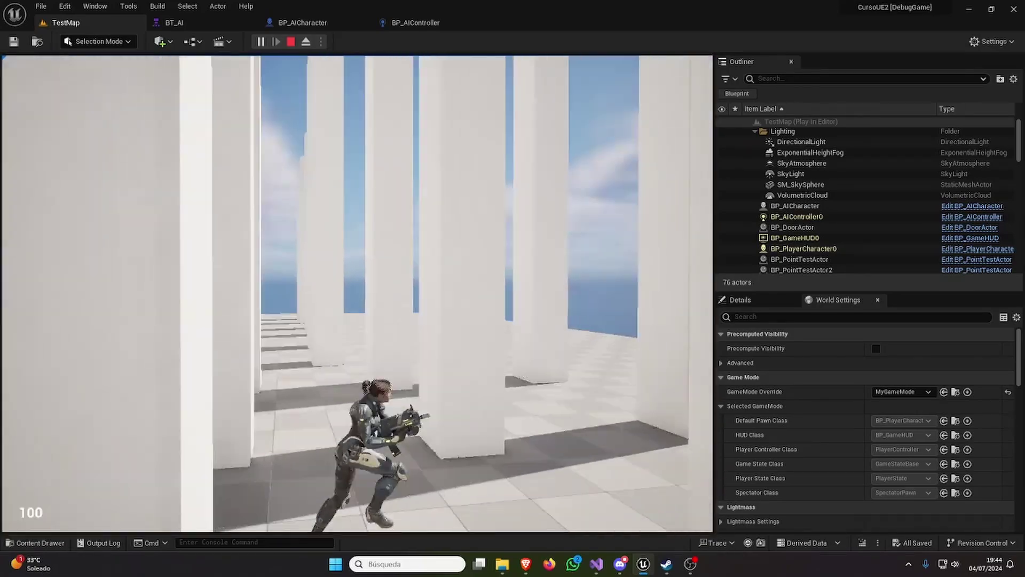
{"action": "key", "text": "w"}
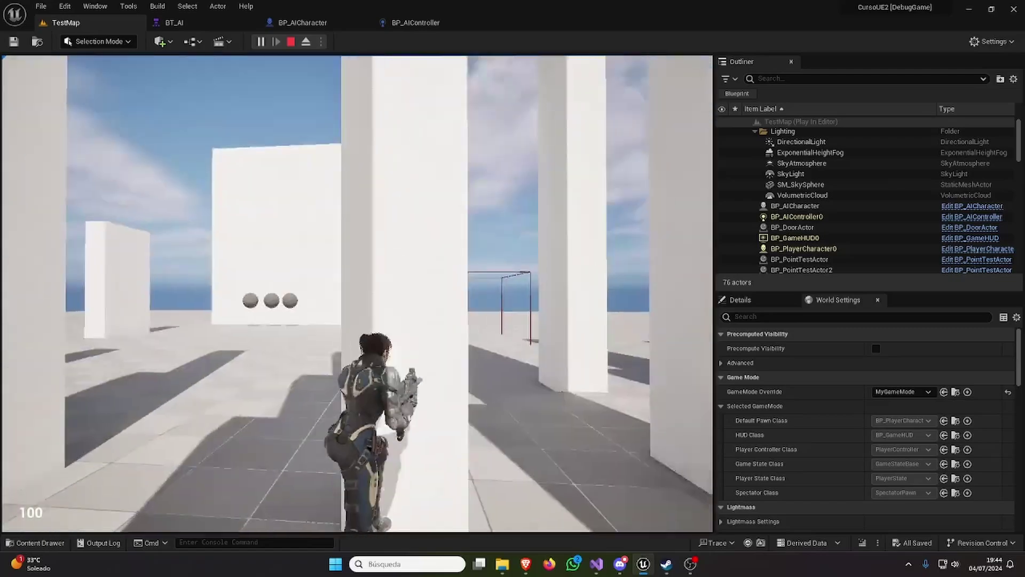
{"action": "key", "text": "w"}
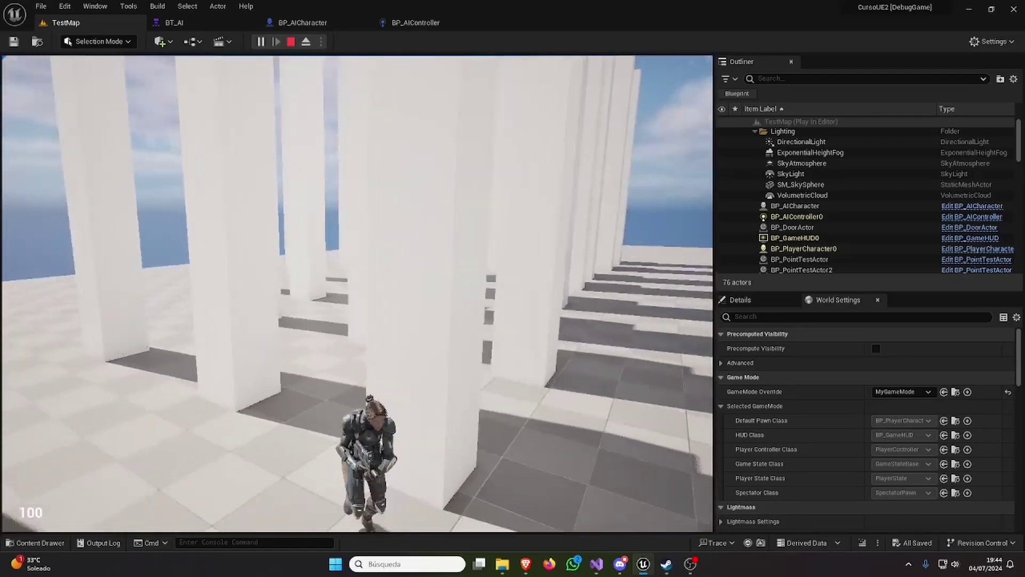
{"action": "key", "text": "w"}
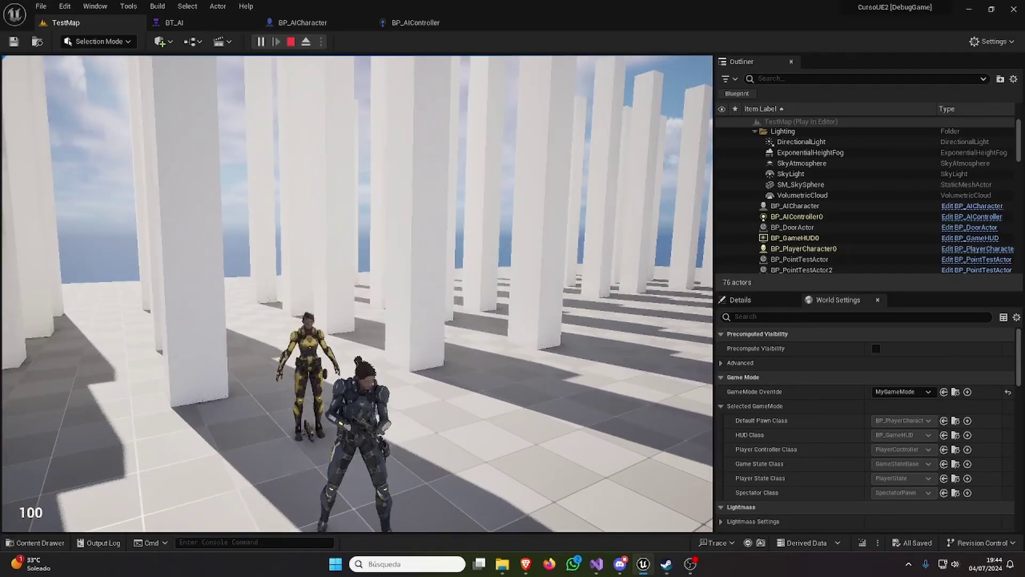
{"action": "key", "text": "Escape"}
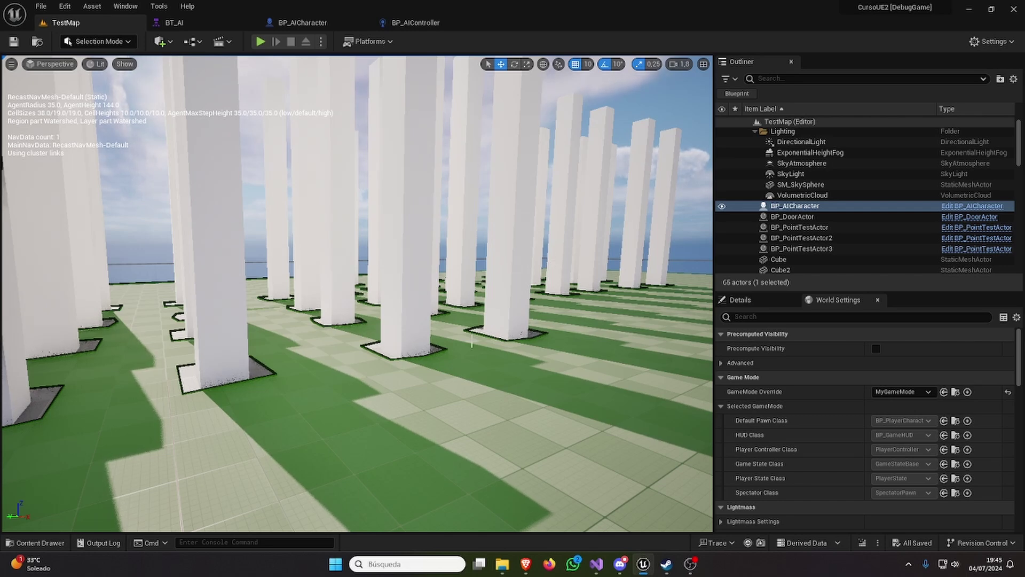
Step: Open CharacterAnimInstance.cpp in Visual Studio and compare the APlayerCharacter type with the .h header
{"action": "left_click", "coordinate": [596, 565]}
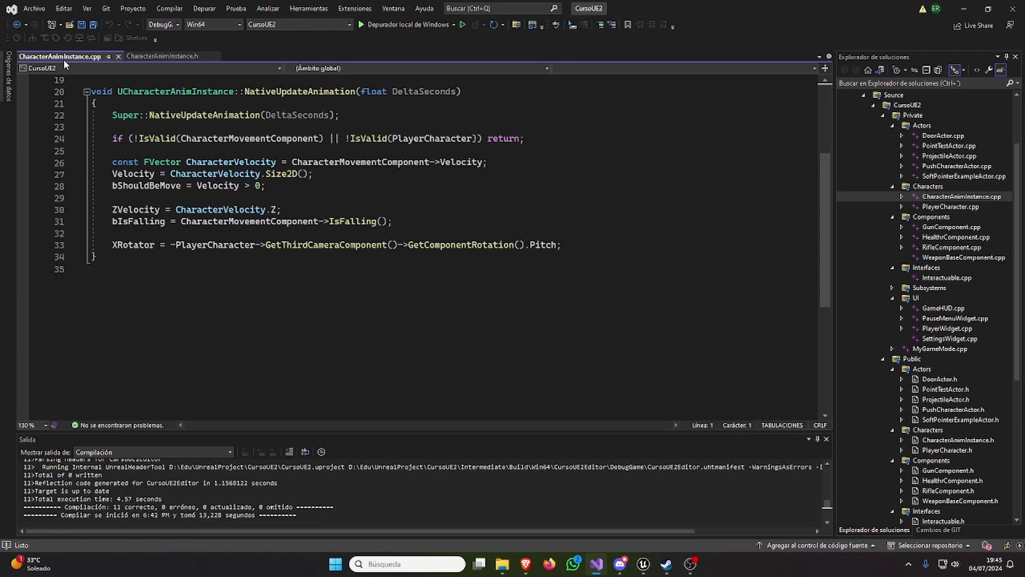
{"action": "scroll", "coordinate": [394, 335], "scroll_direction": "up", "scroll_amount": 6}
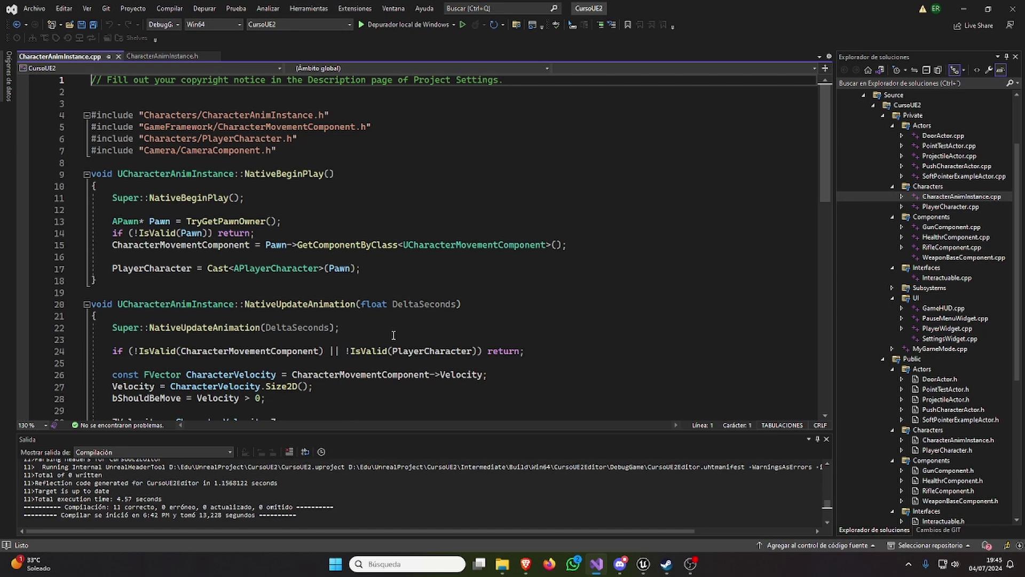
{"action": "scroll", "coordinate": [263, 202], "scroll_direction": "down", "scroll_amount": 1}
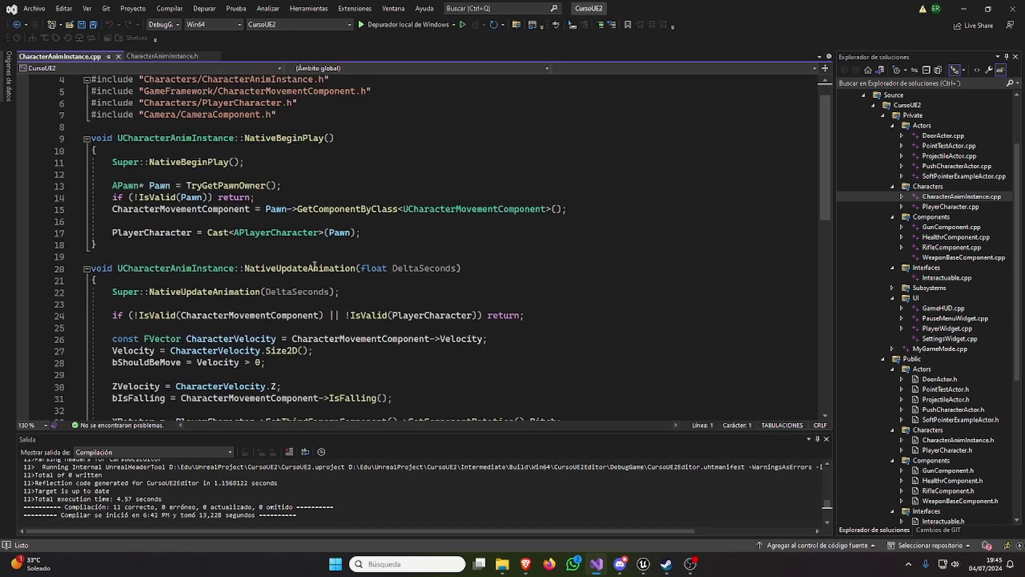
{"action": "double_click", "coordinate": [276, 232]}
{"action": "left_click", "coordinate": [168, 57]}
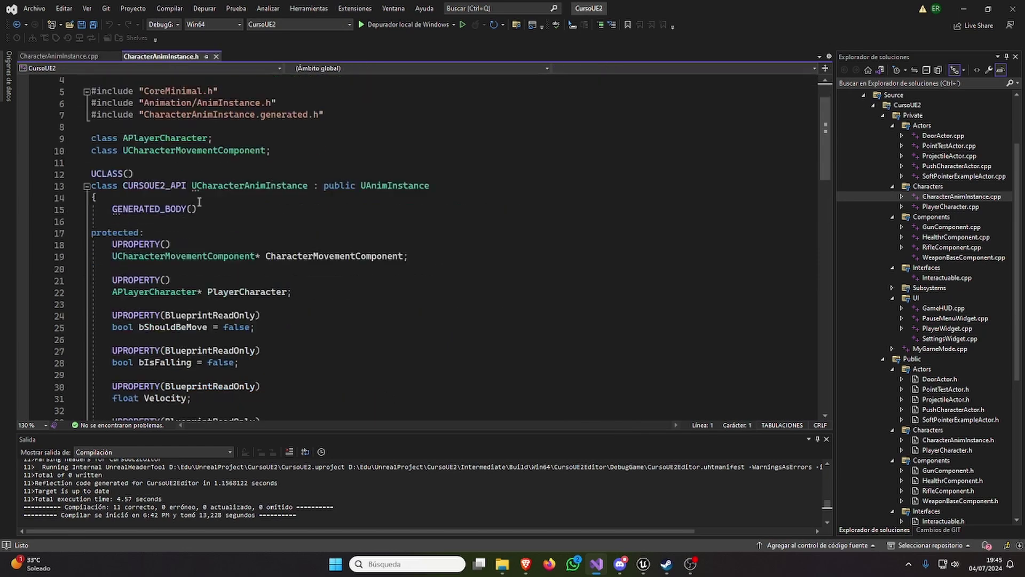
{"action": "scroll", "coordinate": [222, 228], "scroll_direction": "down", "scroll_amount": 5}
{"action": "scroll", "coordinate": [247, 254], "scroll_direction": "up", "scroll_amount": 1}
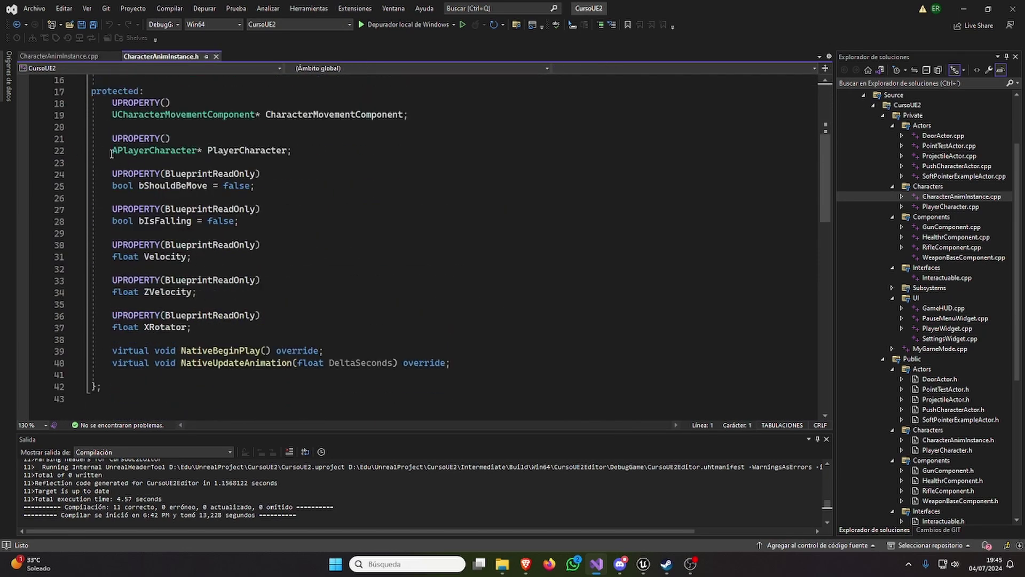
{"action": "left_click_drag", "start_coordinate": [111, 150], "coordinate": [293, 150]}
{"action": "left_click", "coordinate": [59, 56]}
Step: Inspect PlayerCharacter, GetThirdCameraComponent and GetComponentRotation on line 33
{"action": "scroll", "coordinate": [260, 208], "scroll_direction": "down", "scroll_amount": 8}
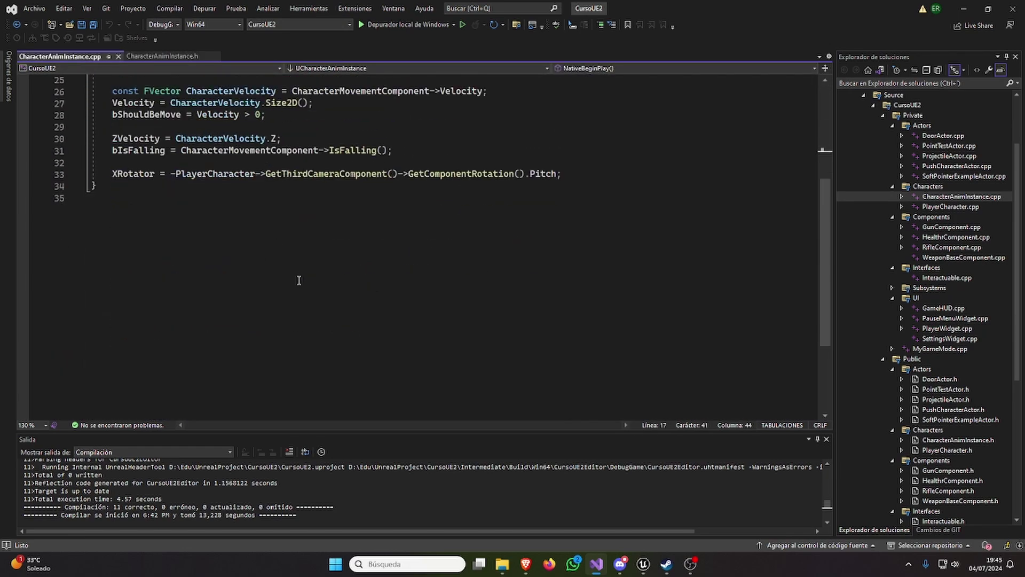
{"action": "scroll", "coordinate": [259, 208], "scroll_direction": "up", "scroll_amount": 3}
{"action": "scroll", "coordinate": [259, 208], "scroll_direction": "up", "scroll_amount": 2}
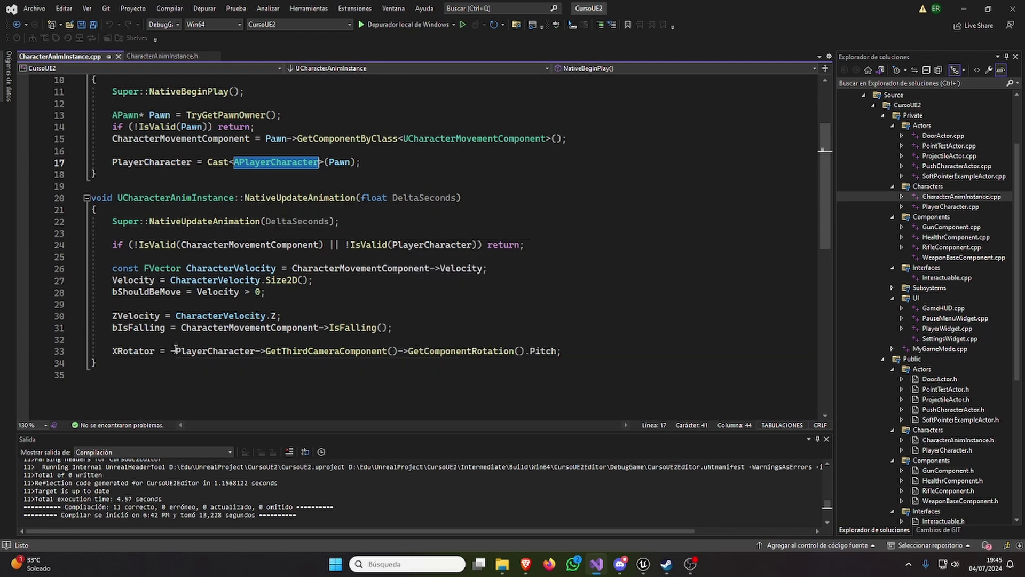
{"action": "double_click", "coordinate": [213, 350]}
{"action": "double_click", "coordinate": [328, 351]}
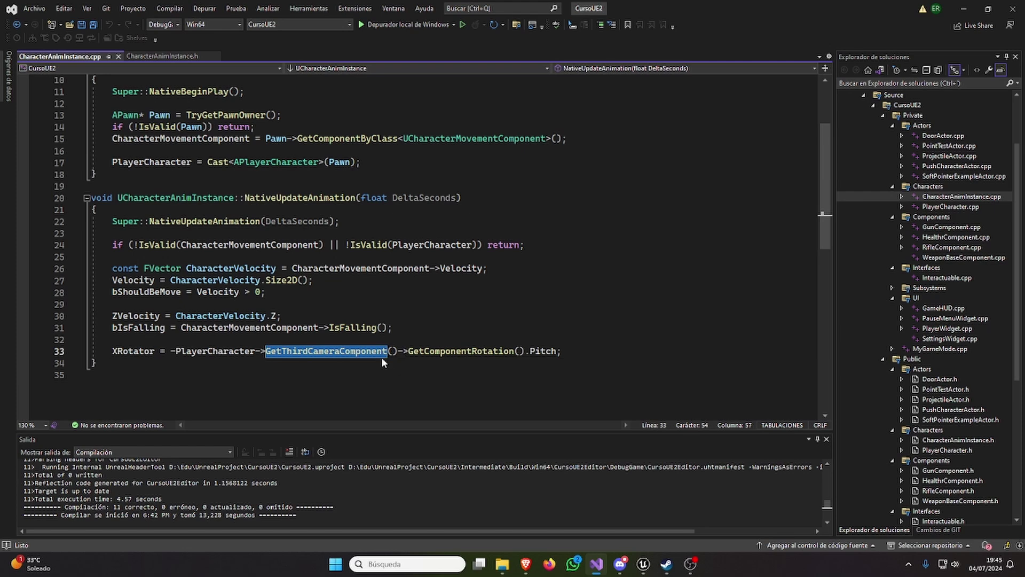
{"action": "left_click", "coordinate": [441, 352]}
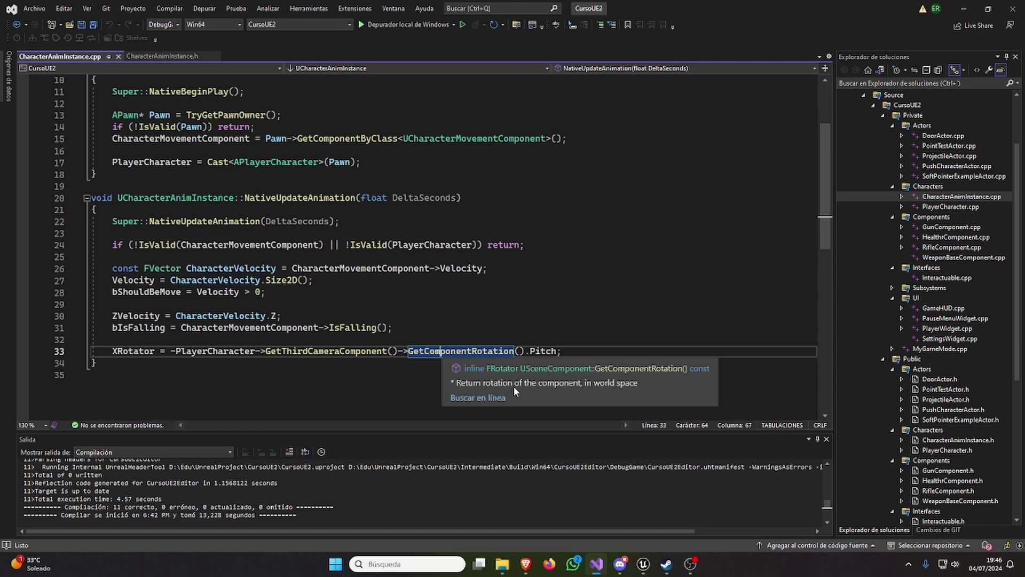
Step: In CharacterAnimInstance.h, change the PlayerCharacter type from APlayerCharacter to ACharacter and save
{"action": "left_click", "coordinate": [158, 57]}
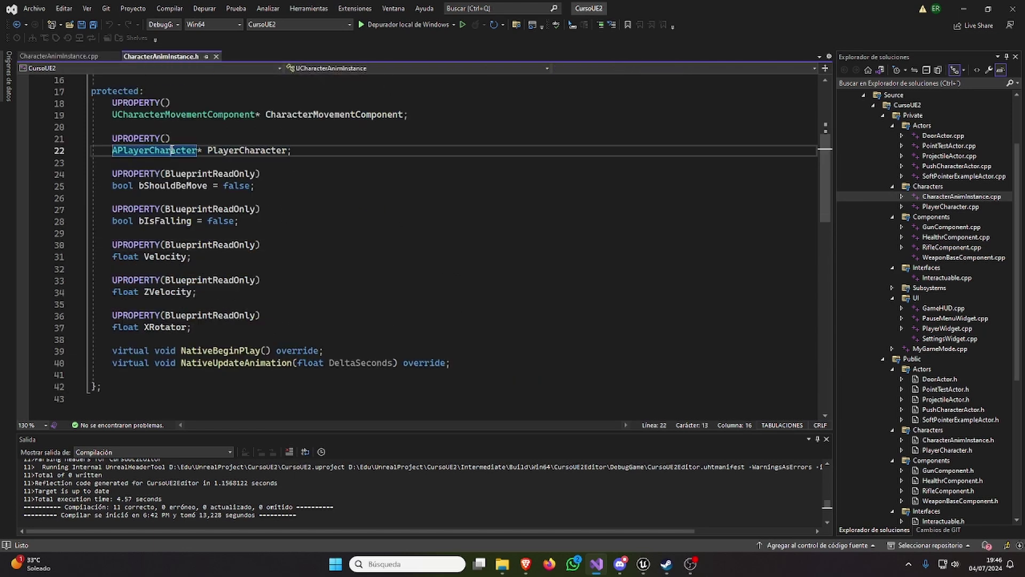
{"action": "type", "text": "ACh"}
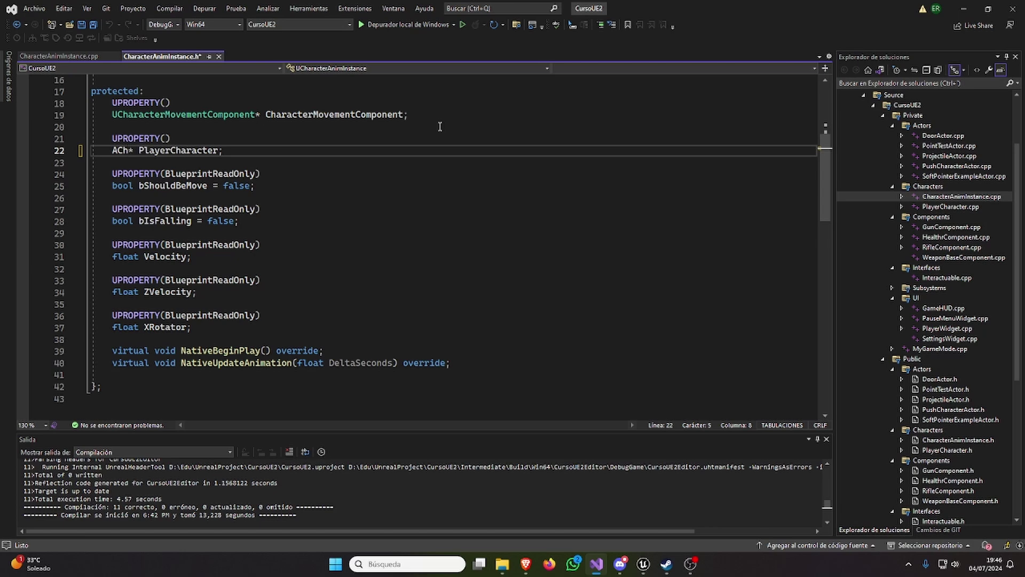
{"action": "type", "text": "ar"}
{"action": "key", "text": "Tab"}
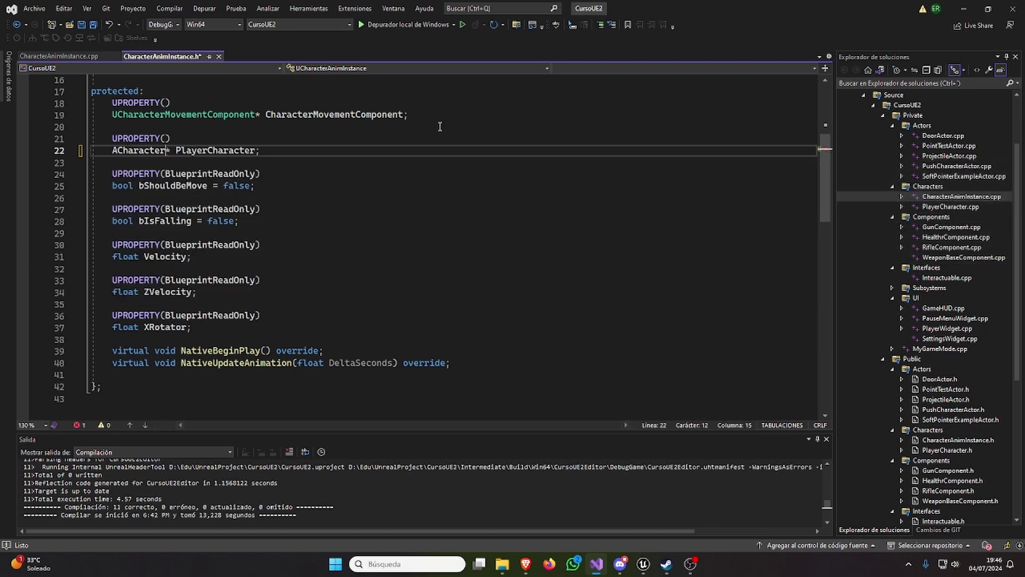
{"action": "key", "text": "ctrl+s"}
Step: Add a UPROPERTY() UCameraComponent* CameraComponent; member below PlayerCharacter and save
{"action": "left_click", "coordinate": [267, 150]}
{"action": "key", "text": "Return"}
{"action": "key", "text": "Return"}
{"action": "type", "text": "UPRO"}
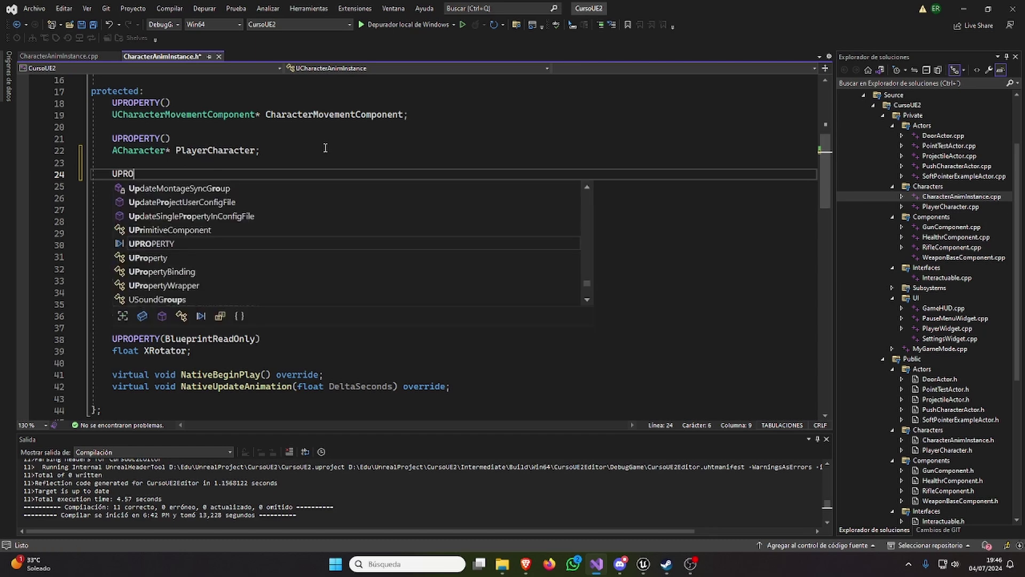
{"action": "key", "text": "Tab"}
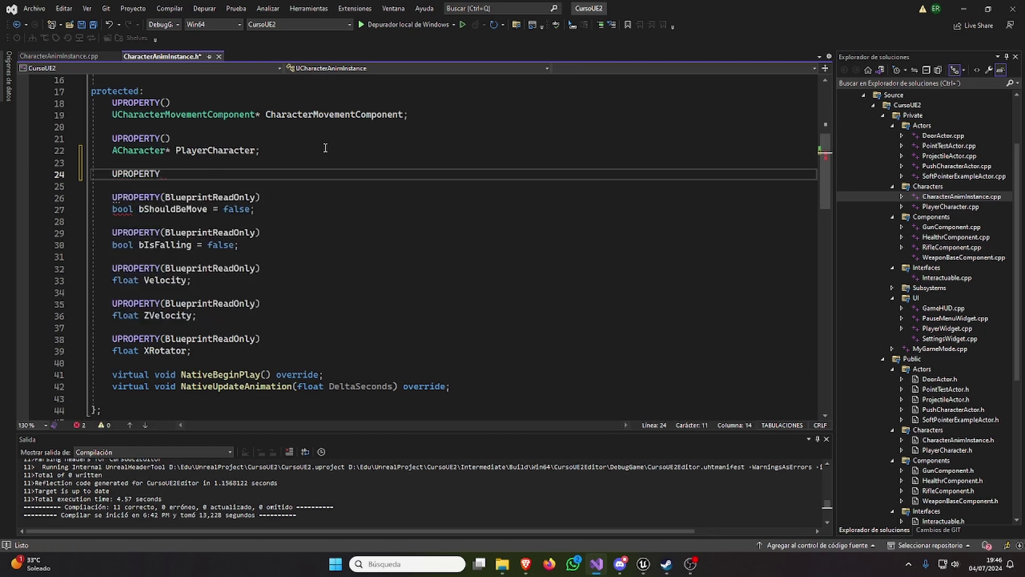
{"action": "type", "text": "()"}
{"action": "key", "text": "Return"}
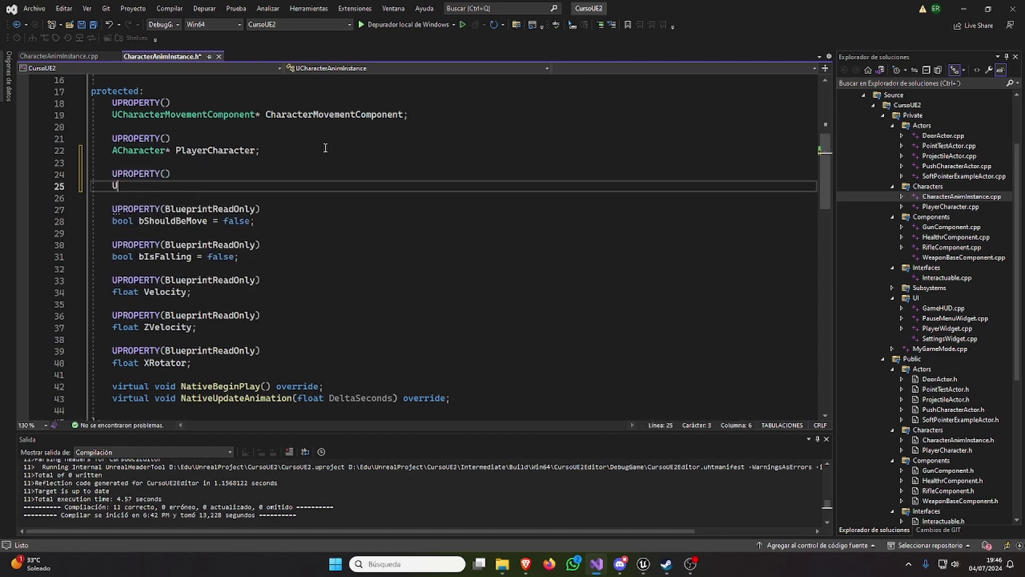
{"action": "type", "text": "UCamera"}
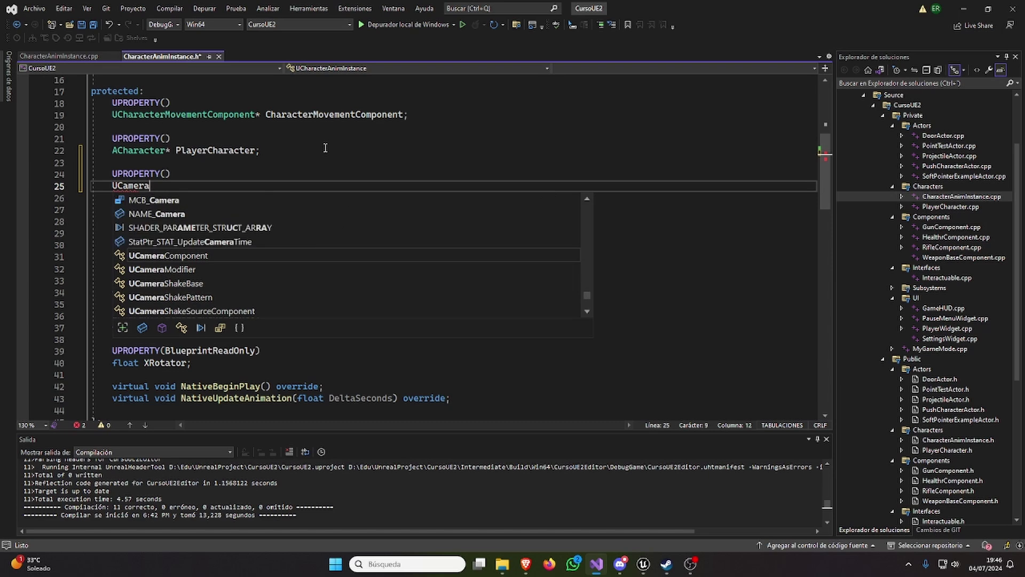
{"action": "type", "text": "Com"}
{"action": "key", "text": "Tab"}
{"action": "type", "text": "* "}
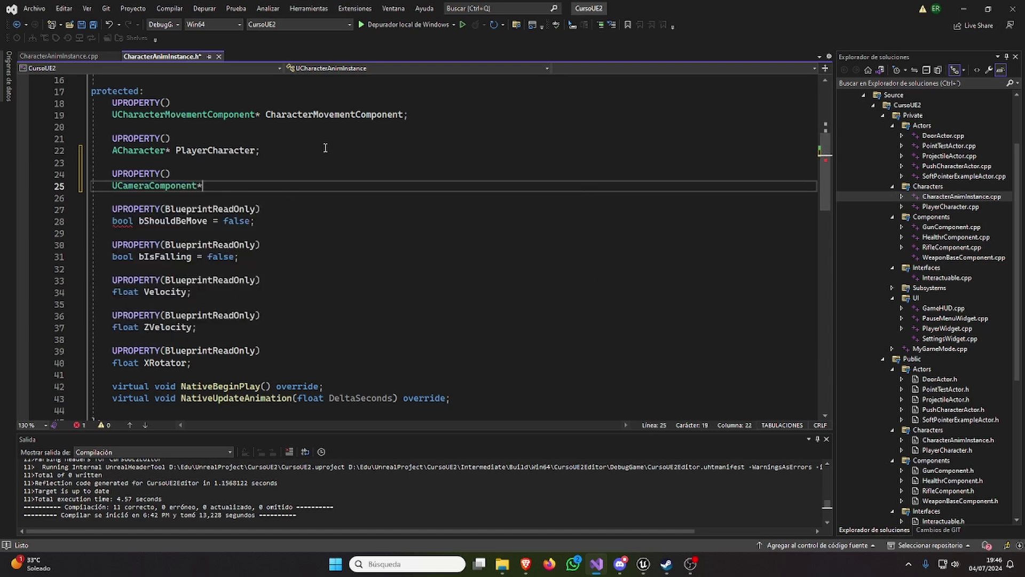
{"action": "type", "text": "Camera"}
{"action": "type", "text": "Component;"}
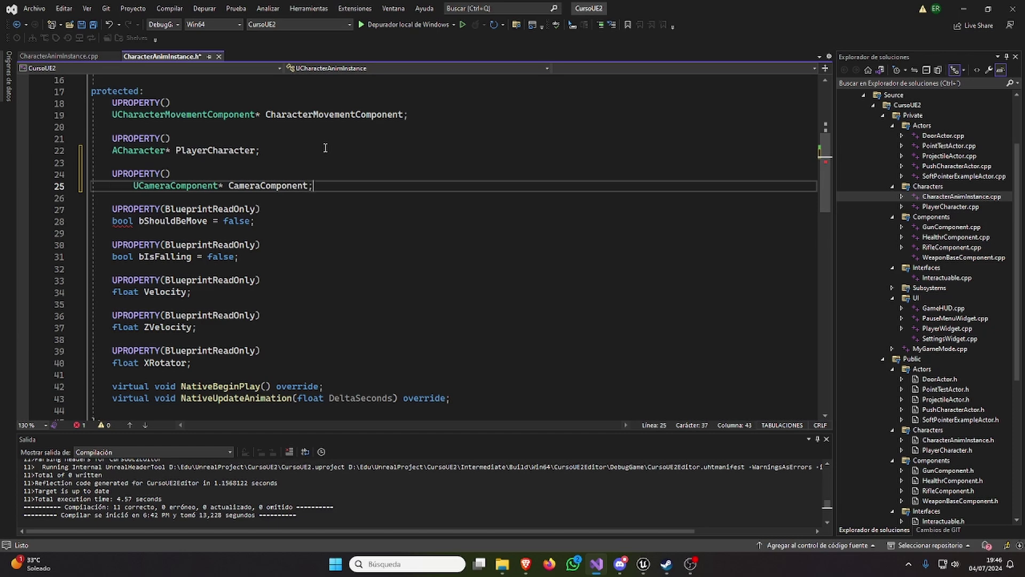
{"action": "key", "text": "ctrl+s"}
Step: Add a 'class UCameraComponent;' forward declaration with the other forward declarations and save the header
{"action": "left_click", "coordinate": [133, 185]}
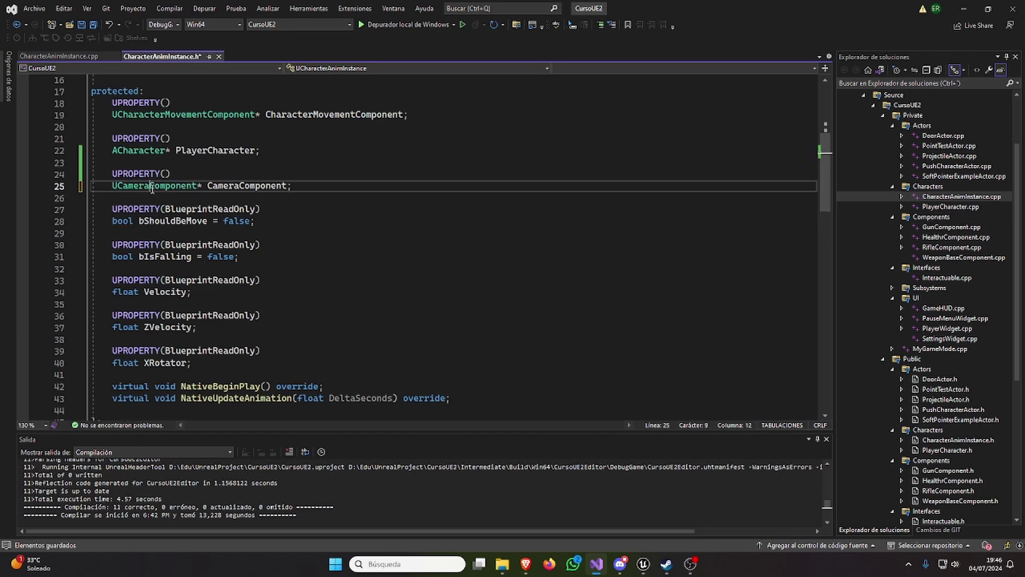
{"action": "key", "text": "BackSpace"}
{"action": "double_click", "coordinate": [139, 185]}
{"action": "key", "text": "ctrl+c"}
{"action": "scroll", "coordinate": [267, 223], "scroll_direction": "up", "scroll_amount": 5}
{"action": "left_click", "coordinate": [275, 185]}
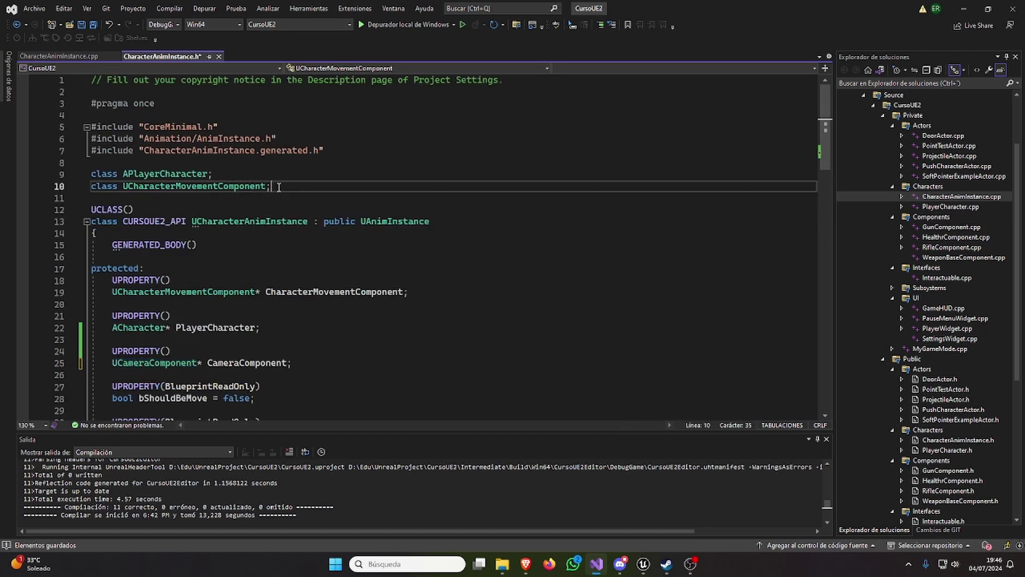
{"action": "key", "text": "Return"}
{"action": "type", "text": "clas"}
{"action": "key", "text": "BackSpace"}
{"action": "type", "text": "ss"}
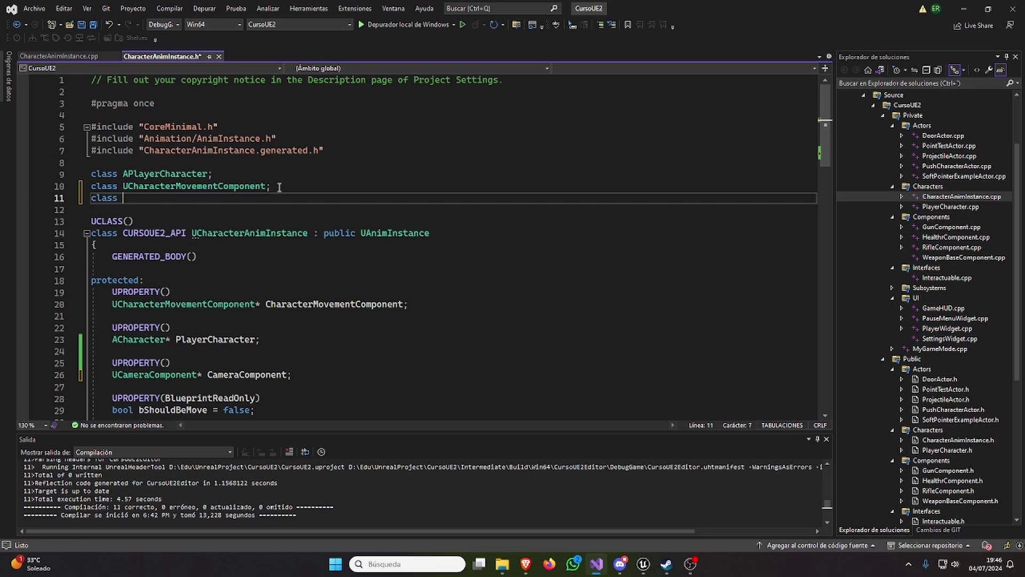
{"action": "key", "text": "ctrl+v"}
{"action": "type", "text": ";"}
{"action": "key", "text": "ctrl+s"}
{"action": "scroll", "coordinate": [279, 187], "scroll_direction": "down", "scroll_amount": 2}
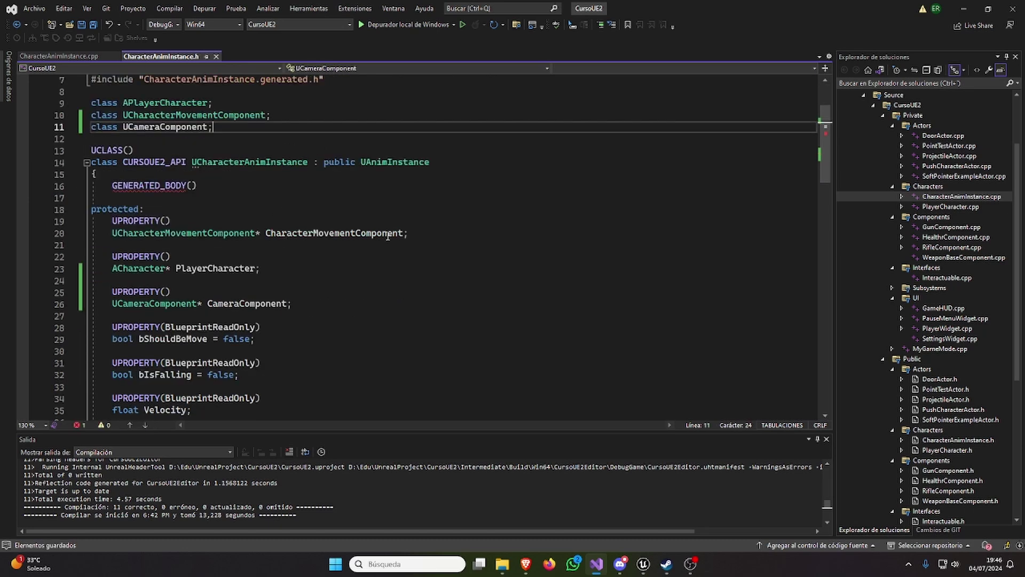
{"action": "scroll", "coordinate": [134, 107], "scroll_direction": "down", "scroll_amount": 1}
{"action": "left_click", "coordinate": [64, 58]}
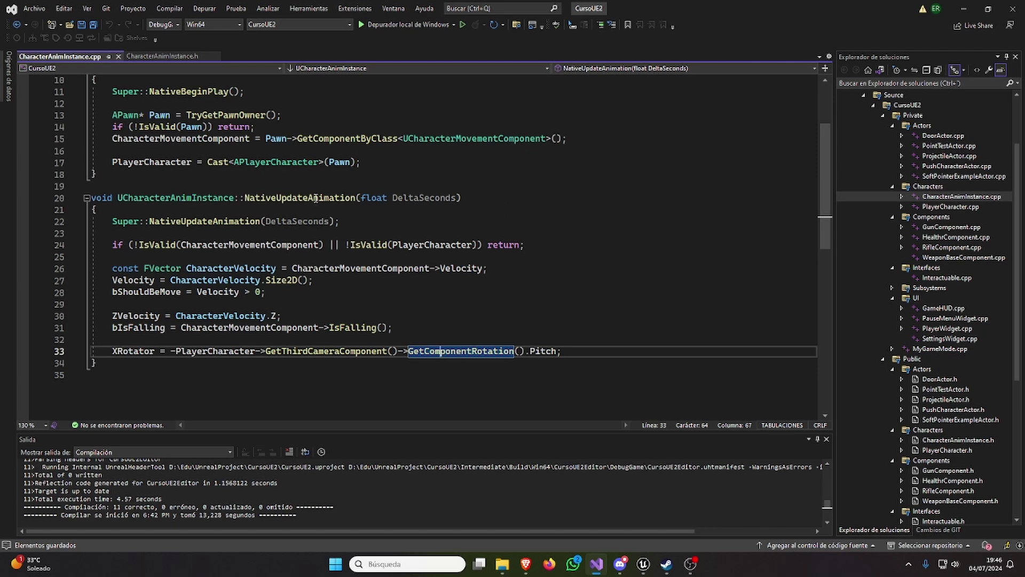
Step: Change the Cast in NativeBeginPlay from APlayerCharacter to ACharacter and save
{"action": "scroll", "coordinate": [534, 212], "scroll_direction": "up", "scroll_amount": 3}
{"action": "left_click", "coordinate": [256, 270]}
{"action": "double_click", "coordinate": [254, 273]}
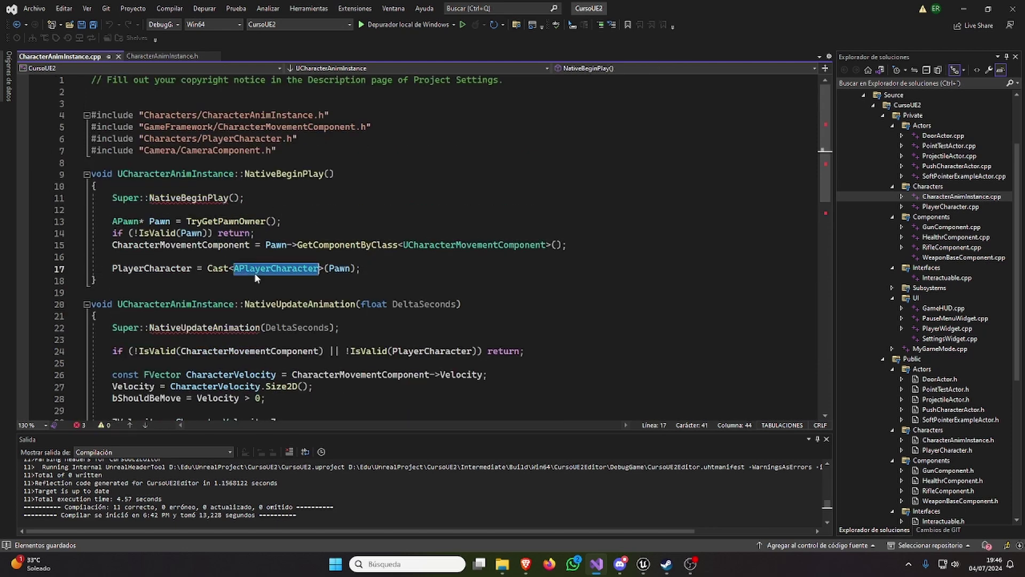
{"action": "type", "text": "ACha"}
{"action": "key", "text": "Tab"}
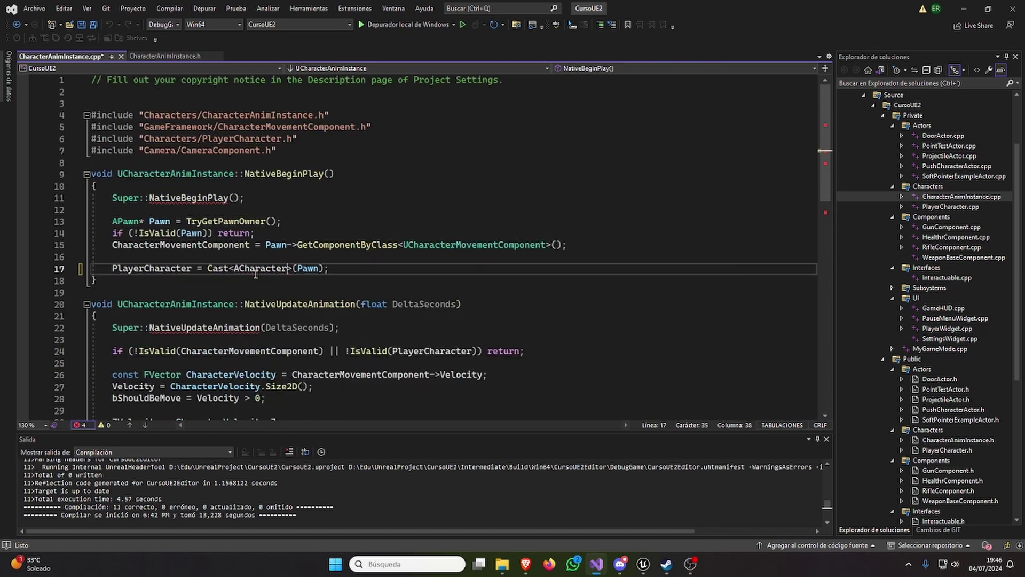
{"action": "key", "text": "ctrl+s"}
Step: Copy the CameraComponent member name from the header for use in the source file
{"action": "scroll", "coordinate": [429, 259], "scroll_direction": "down", "scroll_amount": 4}
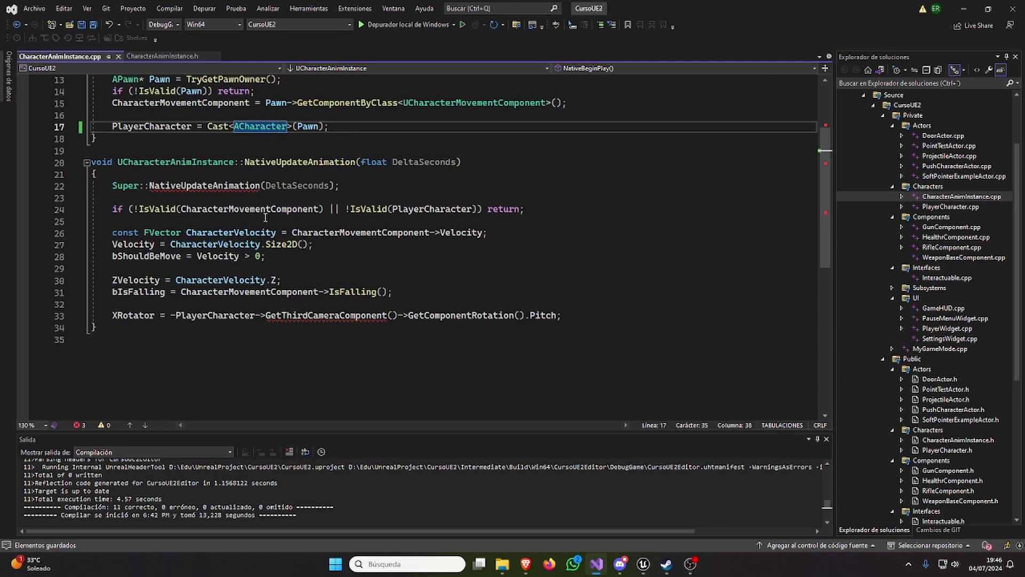
{"action": "left_click_drag", "start_coordinate": [178, 314], "coordinate": [299, 315]}
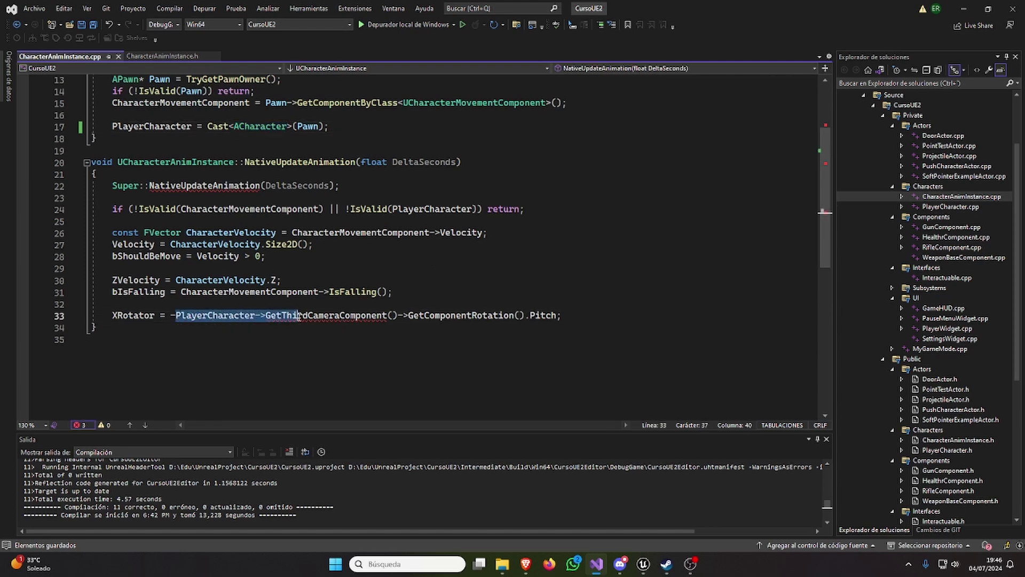
{"action": "left_click", "coordinate": [157, 56]}
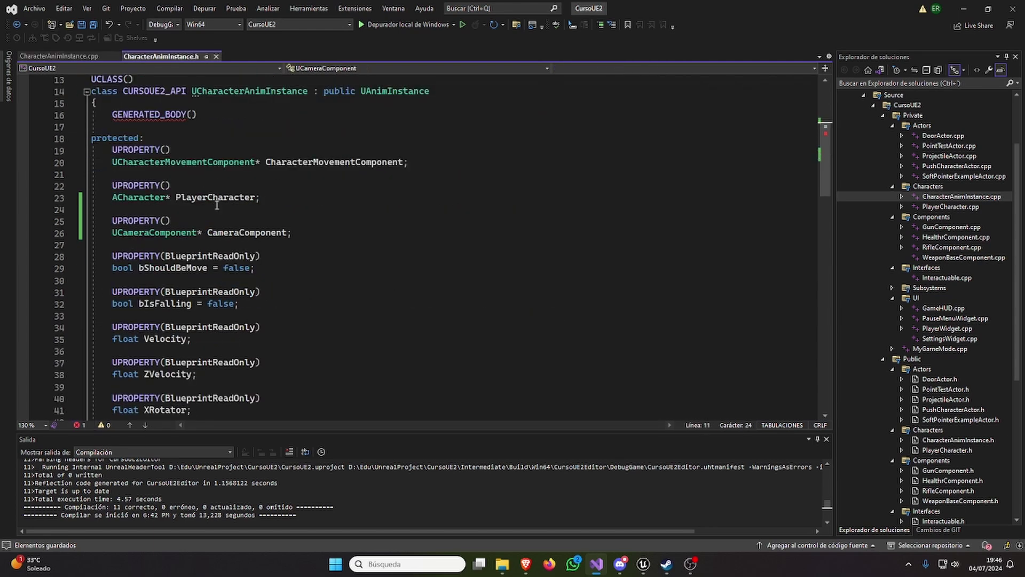
{"action": "double_click", "coordinate": [254, 233]}
{"action": "left_click", "coordinate": [59, 56]}
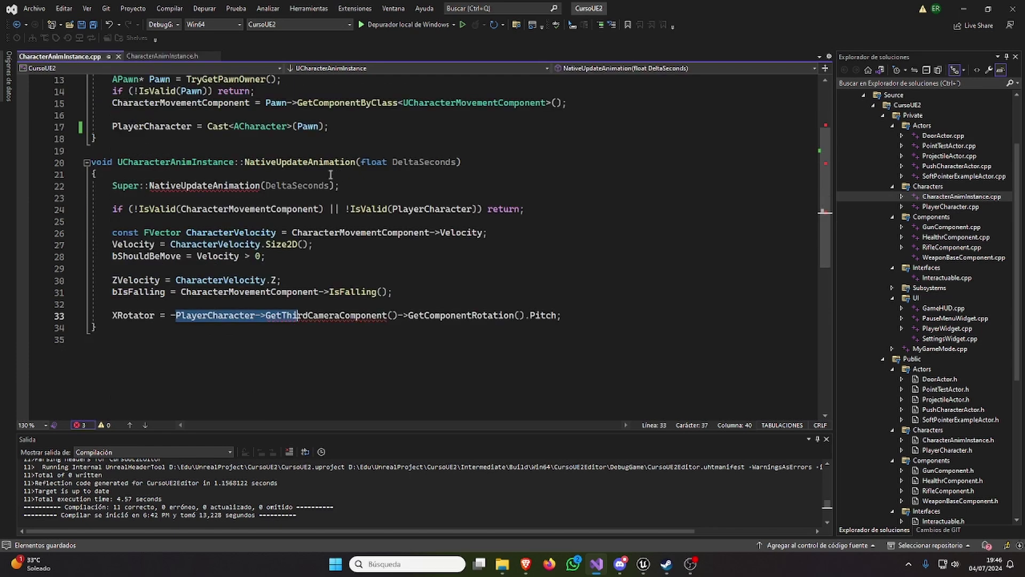
{"action": "scroll", "coordinate": [236, 128], "scroll_direction": "up", "scroll_amount": 1}
{"action": "scroll", "coordinate": [236, 128], "scroll_direction": "up", "scroll_amount": 2}
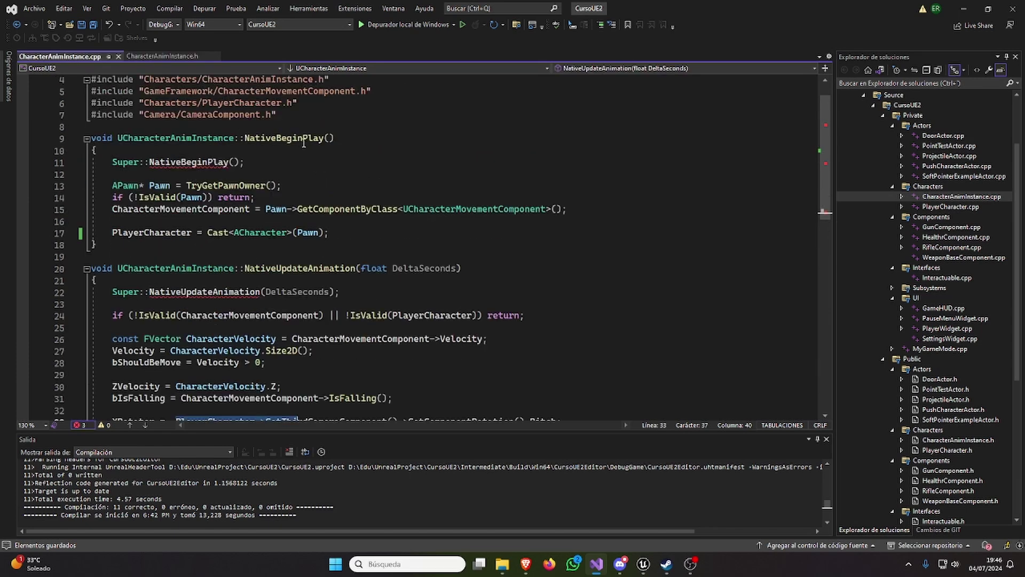
Step: Add line 18 'CameraComponent = PlayerCharacter->FindComponentByClass<UCameraComponent>();' after the cast and save
{"action": "left_click", "coordinate": [354, 234]}
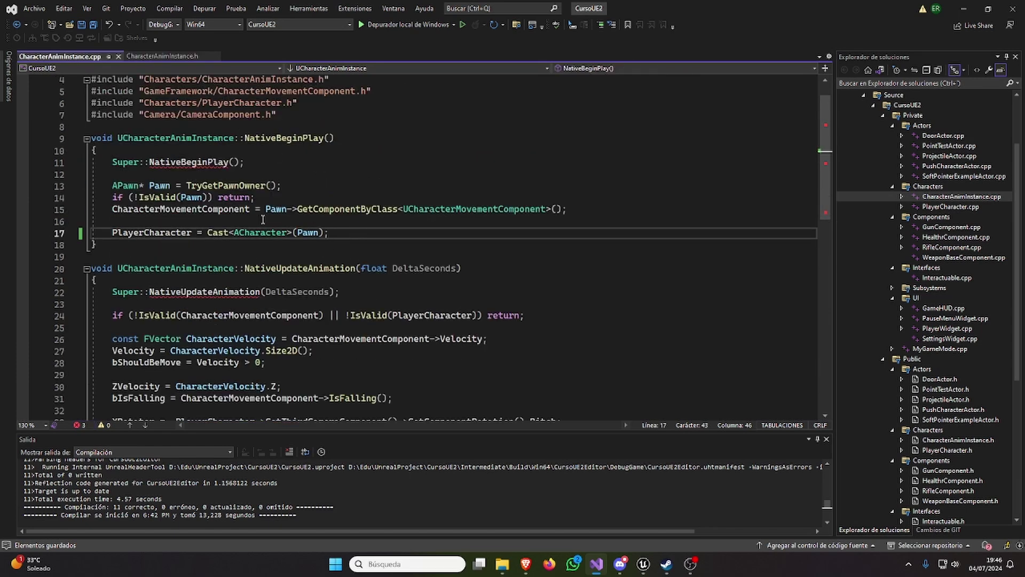
{"action": "key", "text": "Return"}
{"action": "type", "text": "Came"}
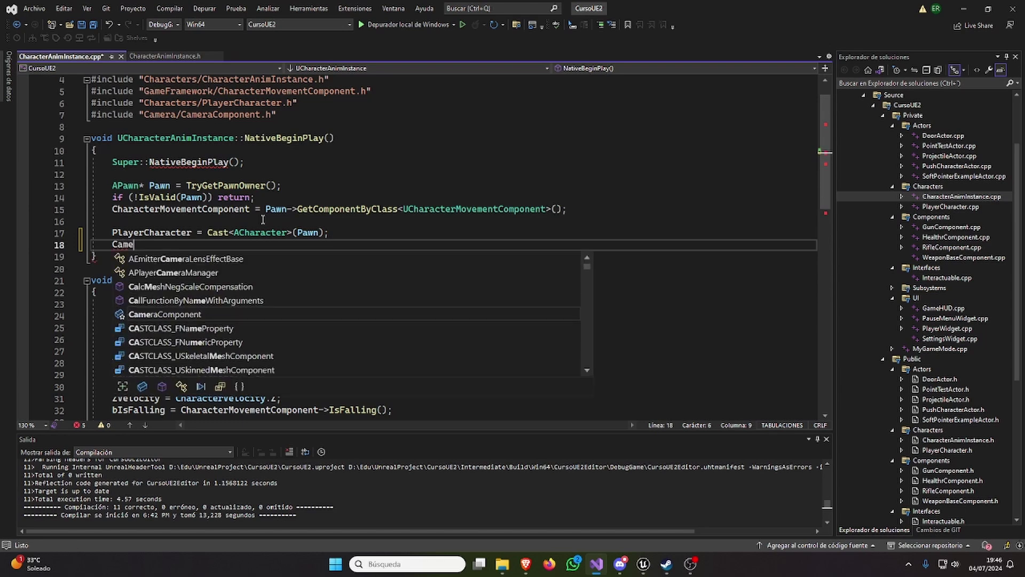
{"action": "key", "text": "Tab"}
{"action": "type", "text": "="}
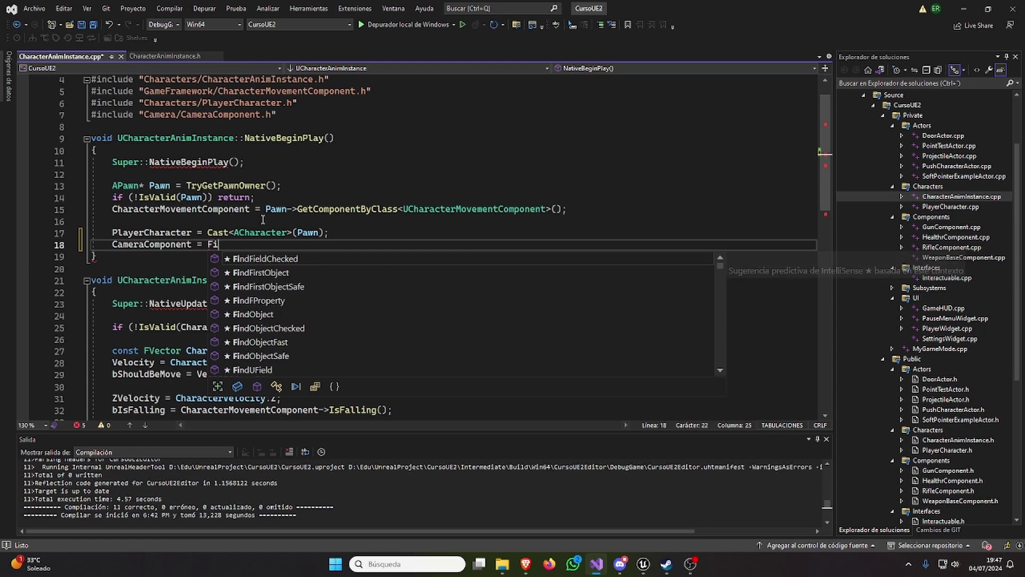
{"action": "key", "text": "BackSpace"}
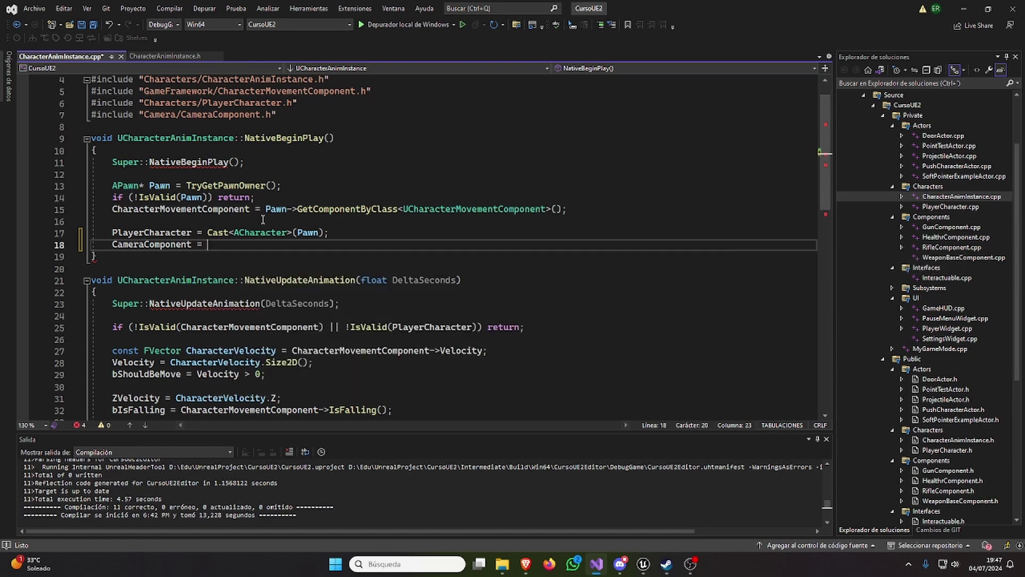
{"action": "type", "text": "Play"}
{"action": "key", "text": "Tab"}
{"action": "type", "text": "->"}
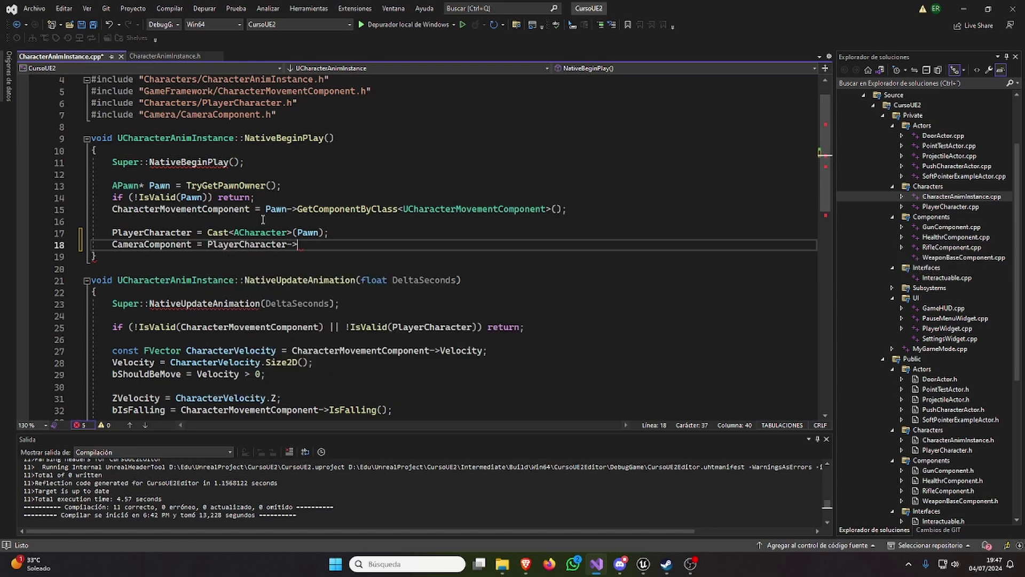
{"action": "type", "text": "FindCOm"}
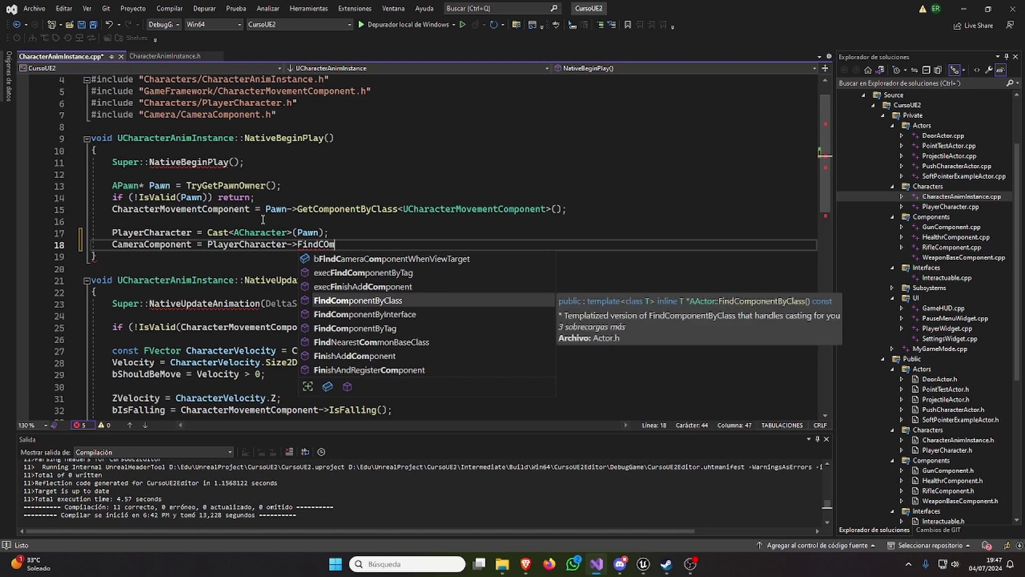
{"action": "key", "text": "Tab"}
{"action": "type", "text": "<"}
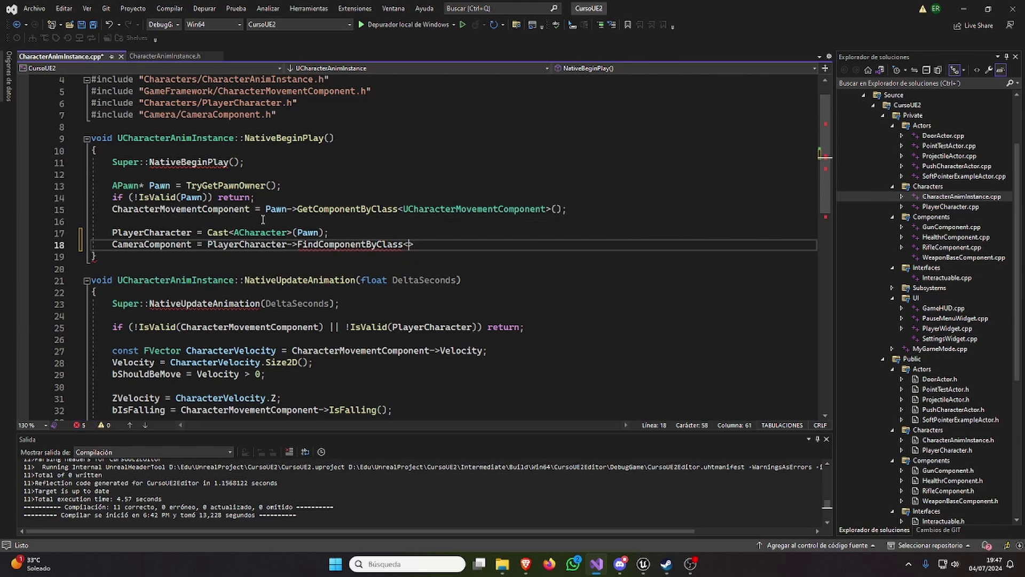
{"action": "type", "text": "UCamer"}
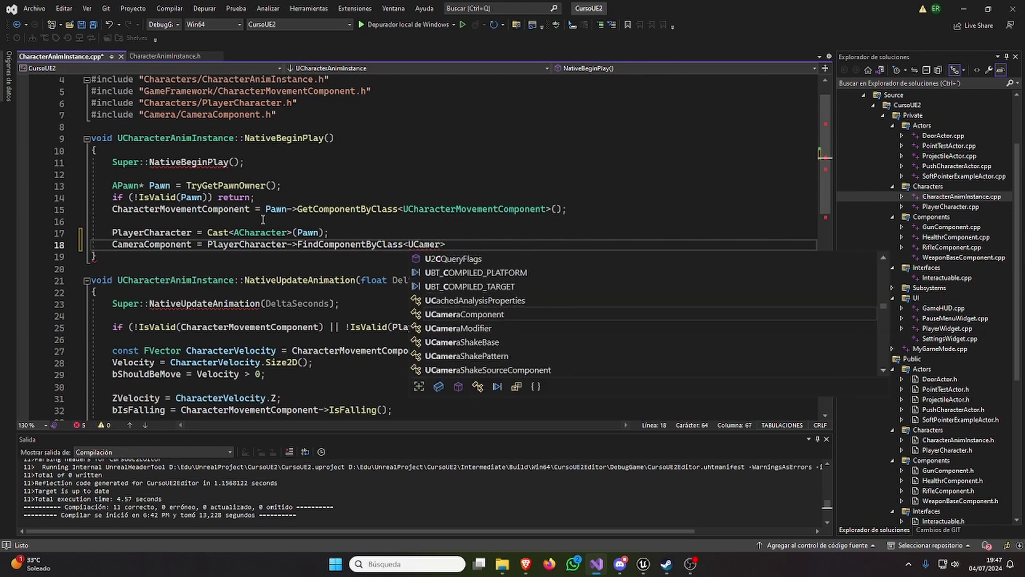
{"action": "key", "text": "Tab"}
{"action": "type", "text": "();"}
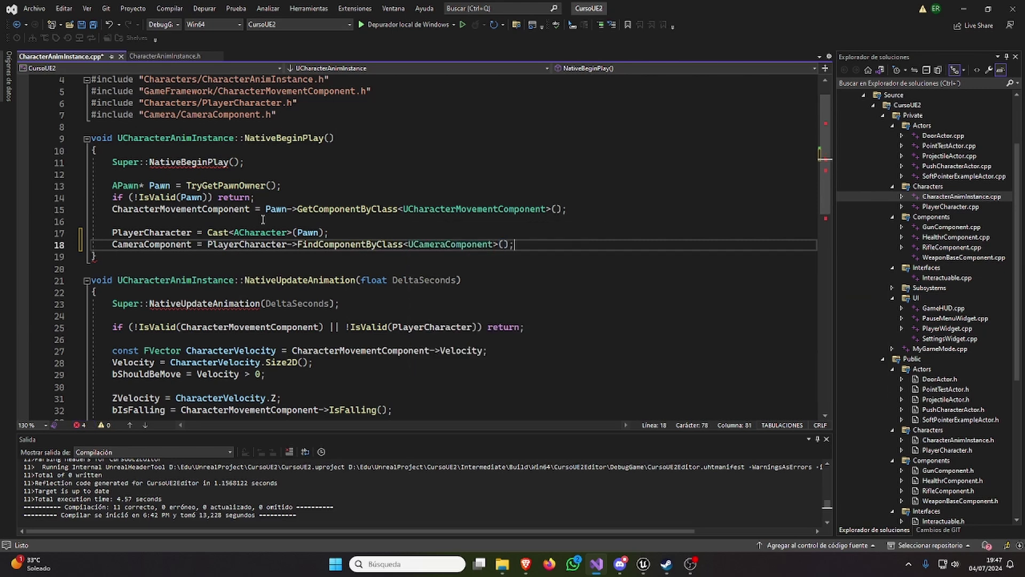
{"action": "key", "text": "ctrl+s"}
Step: Review the new line 18 and select the XRotator assignment line below
{"action": "scroll", "coordinate": [428, 262], "scroll_direction": "down", "scroll_amount": 1}
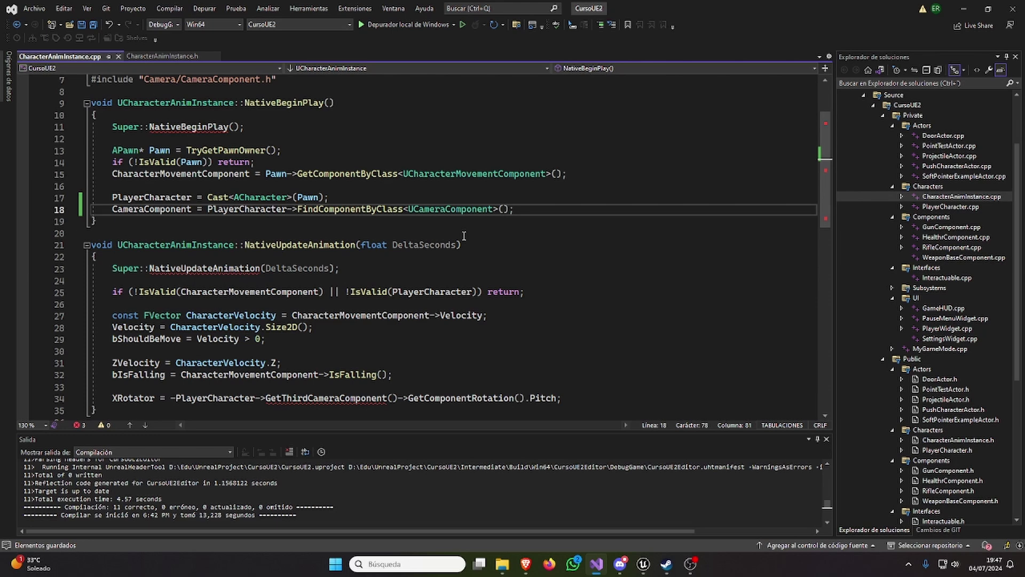
{"action": "left_click", "coordinate": [430, 209]}
{"action": "left_click", "coordinate": [250, 209]}
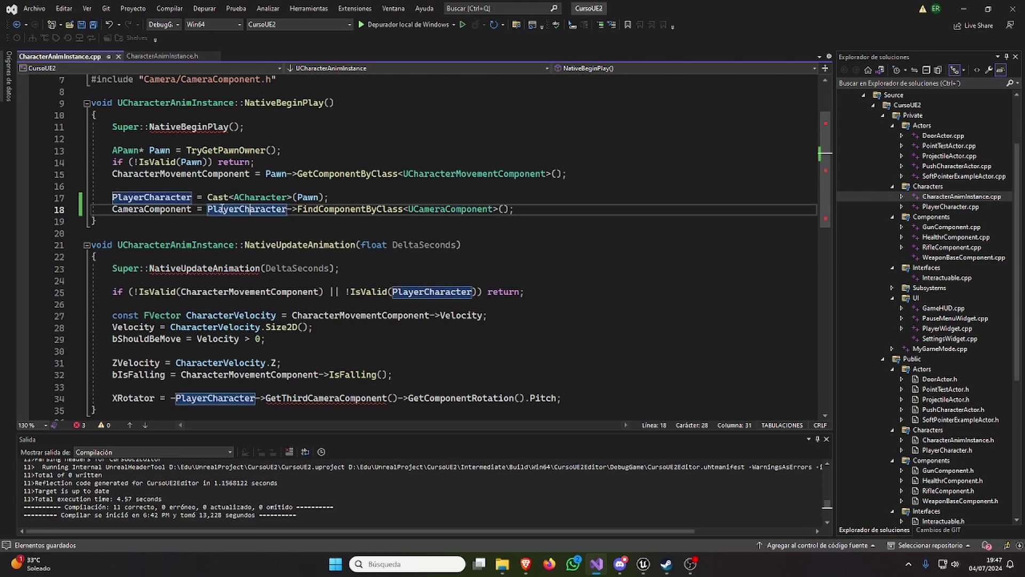
{"action": "double_click", "coordinate": [472, 208]}
{"action": "key", "text": "ctrl+c"}
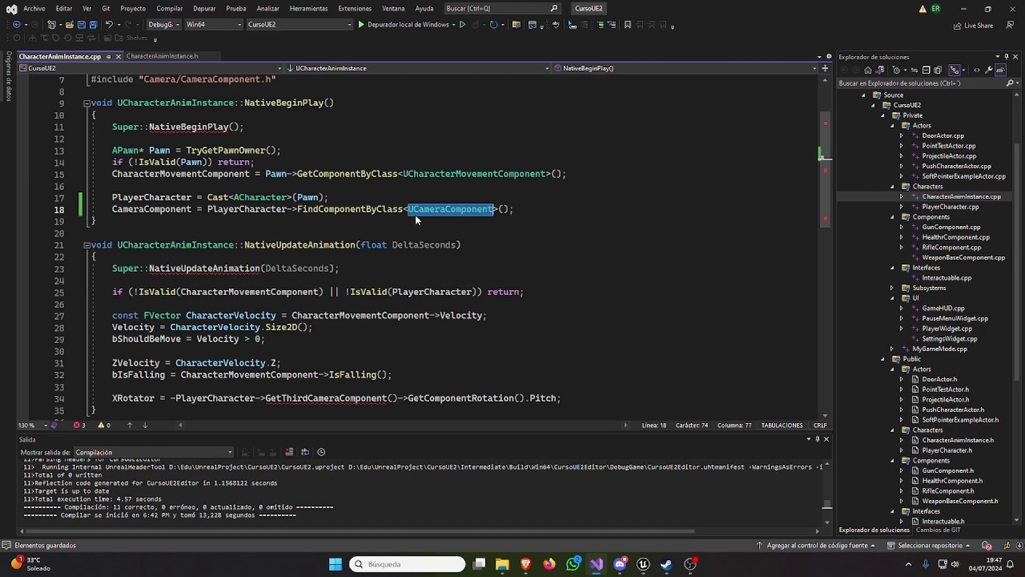
{"action": "scroll", "coordinate": [152, 363], "scroll_direction": "down", "scroll_amount": 1}
{"action": "left_click_drag", "start_coordinate": [112, 363], "coordinate": [562, 363]}
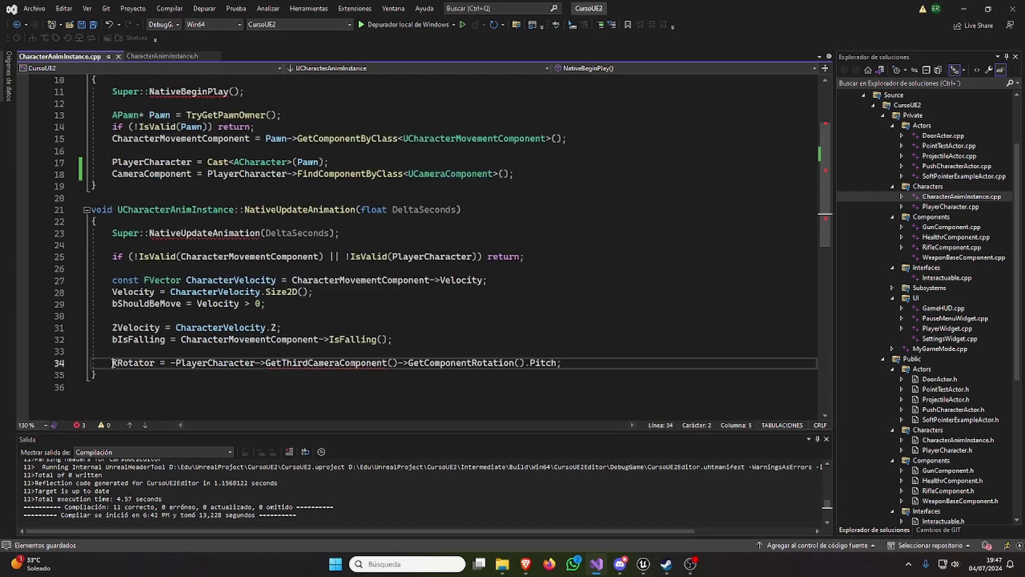
Step: Add 'if(!IsValid(CameraComponent)) return;' above the XRotator assignment and save
{"action": "left_click", "coordinate": [560, 352]}
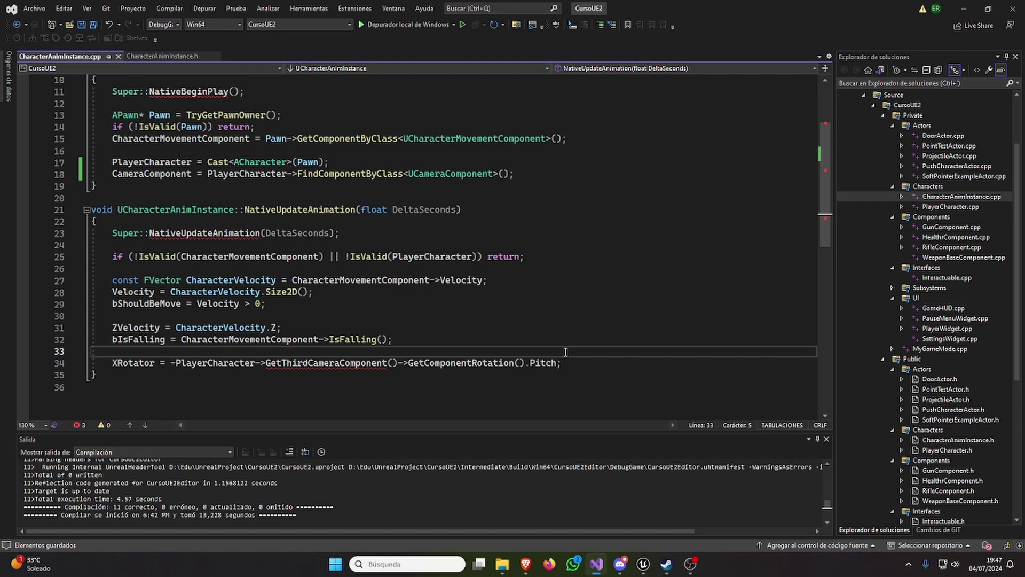
{"action": "key", "text": "Return"}
{"action": "type", "text": "if(!Is"}
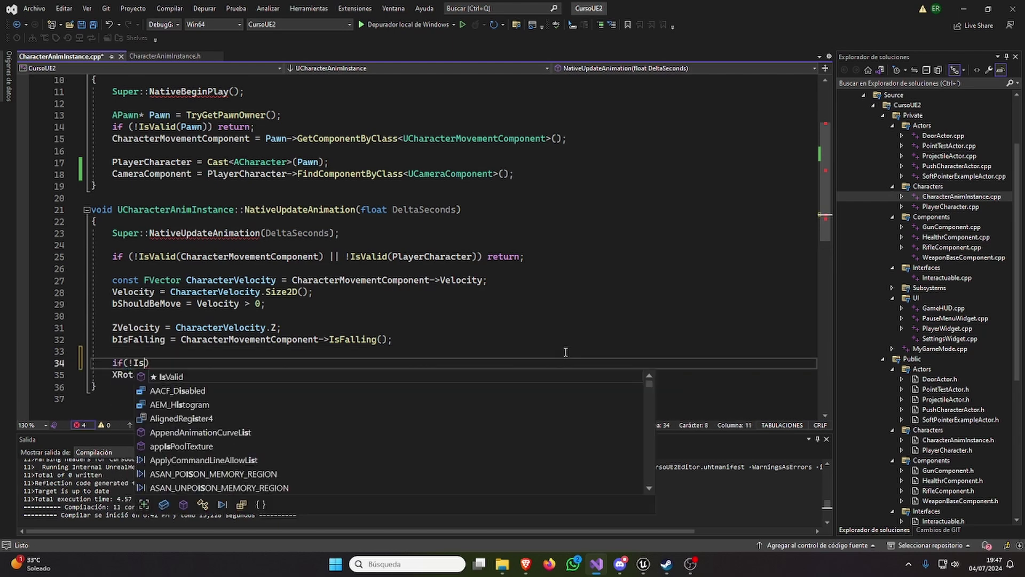
{"action": "key", "text": "Tab"}
{"action": "type", "text": "("}
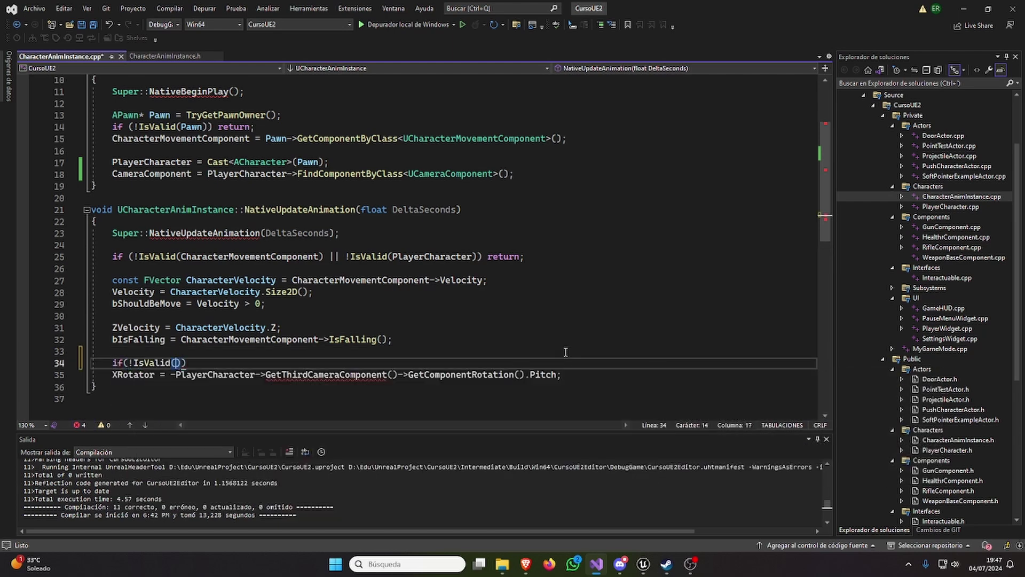
{"action": "type", "text": "Cam"}
{"action": "key", "text": "Tab"}
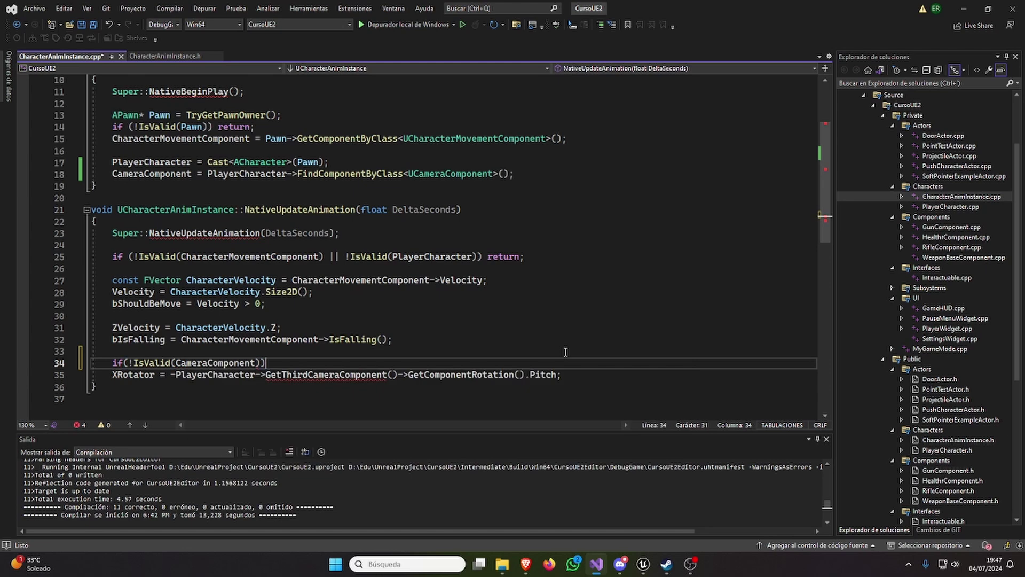
{"action": "key", "text": "End"}
{"action": "type", "text": "ret"}
{"action": "key", "text": "Return"}
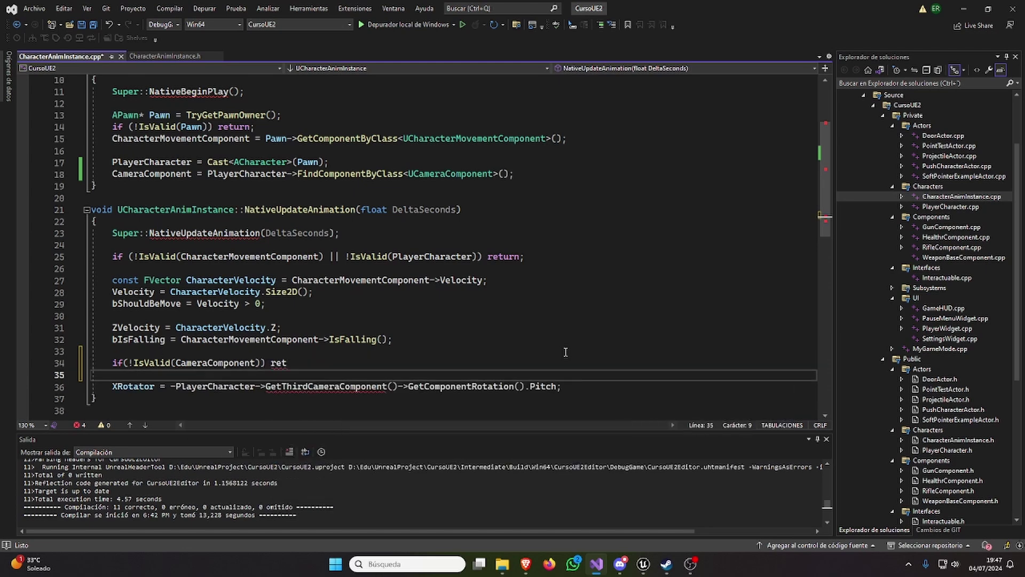
{"action": "key", "text": "BackSpace"}
{"action": "type", "text": "urn;"}
{"action": "key", "text": "ctrl+s"}
Step: Replace PlayerCharacter->GetThirdCameraComponent() in the XRotator line with CameraComponent
{"action": "scroll", "coordinate": [330, 308], "scroll_direction": "down", "scroll_amount": 3}
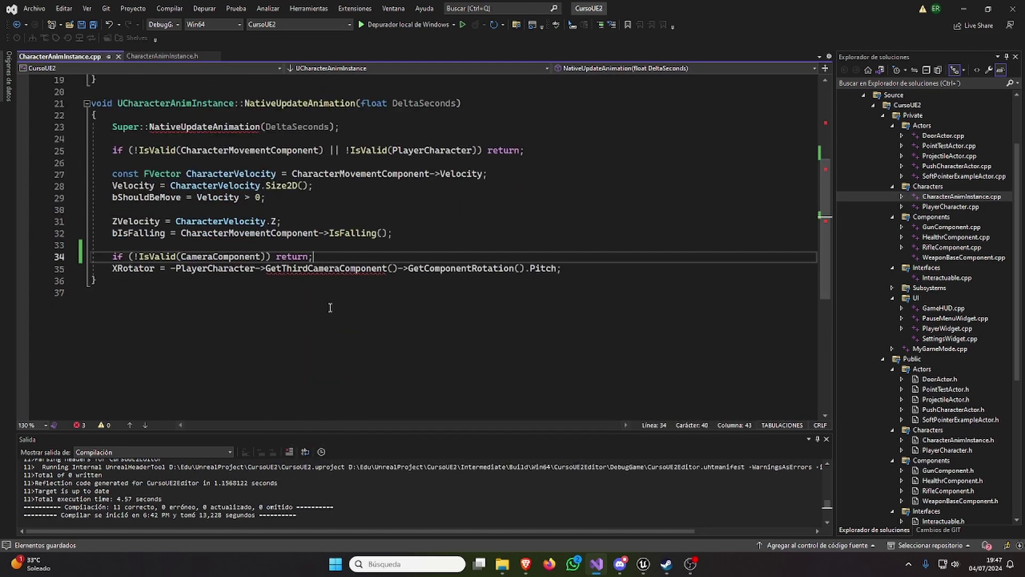
{"action": "double_click", "coordinate": [213, 268]}
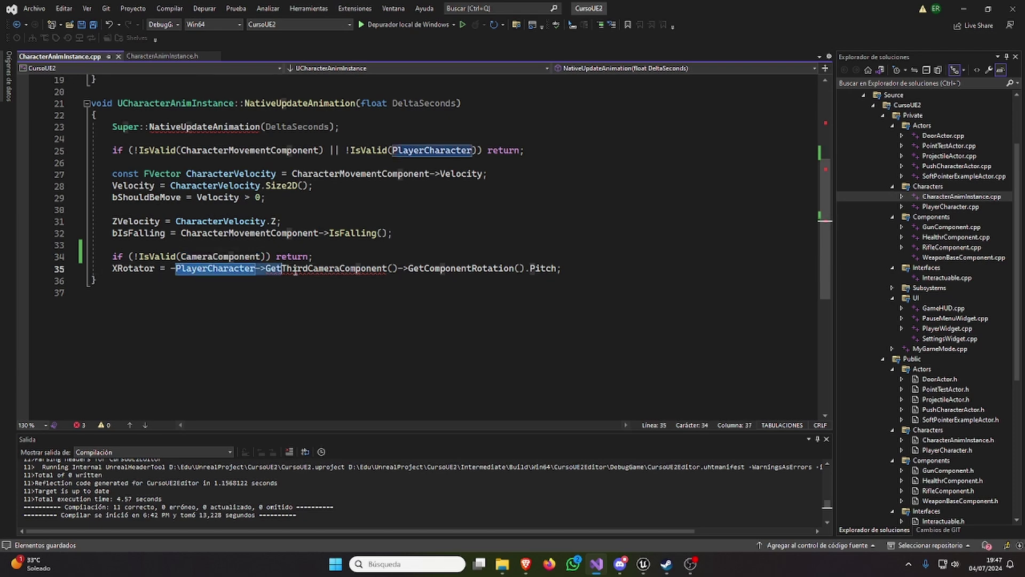
{"action": "left_click", "coordinate": [399, 268], "text": "shift"}
{"action": "key", "text": "ctrl+v"}
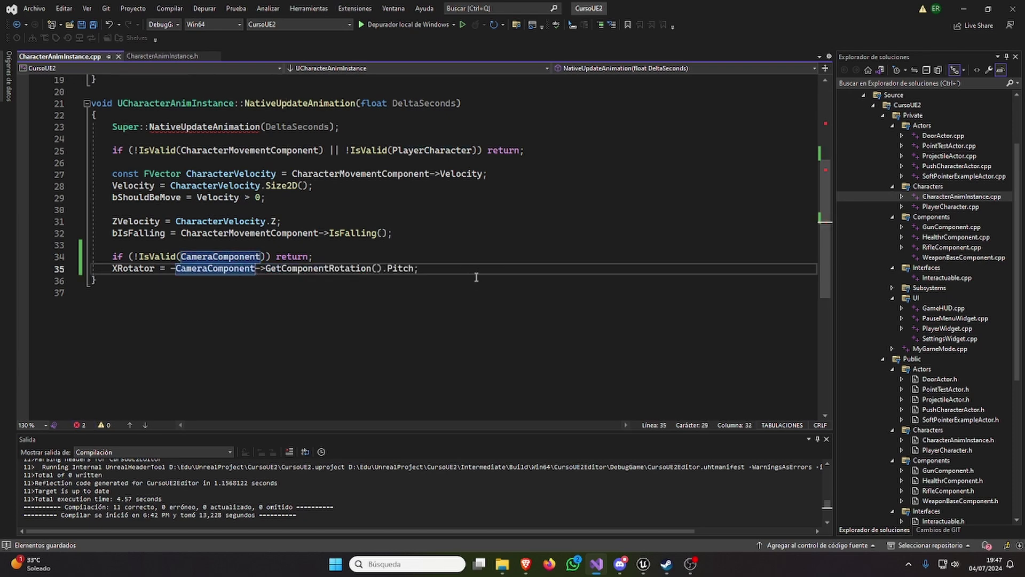
{"action": "left_click", "coordinate": [245, 257]}
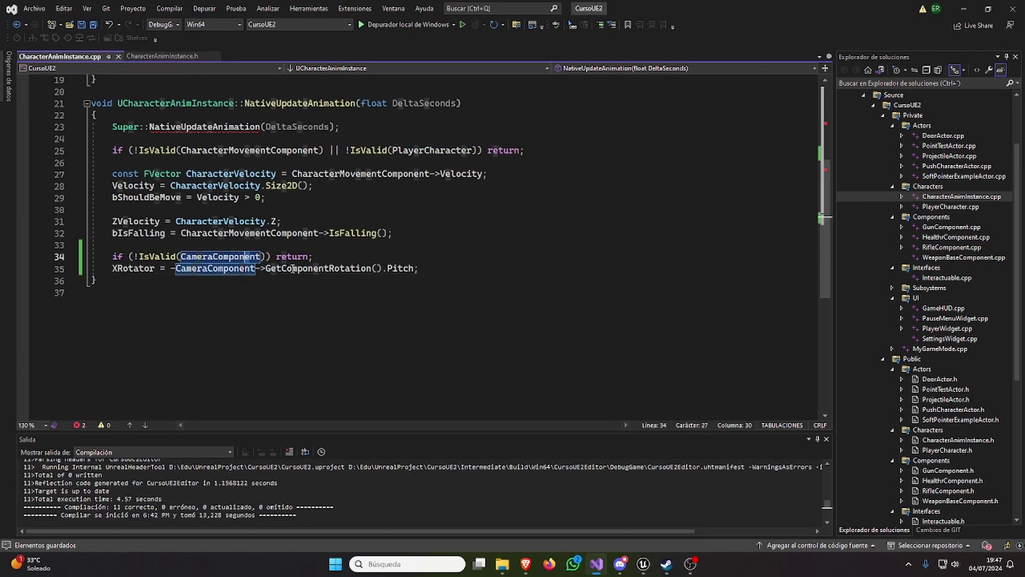
{"action": "left_click_drag", "start_coordinate": [105, 253], "coordinate": [337, 256]}
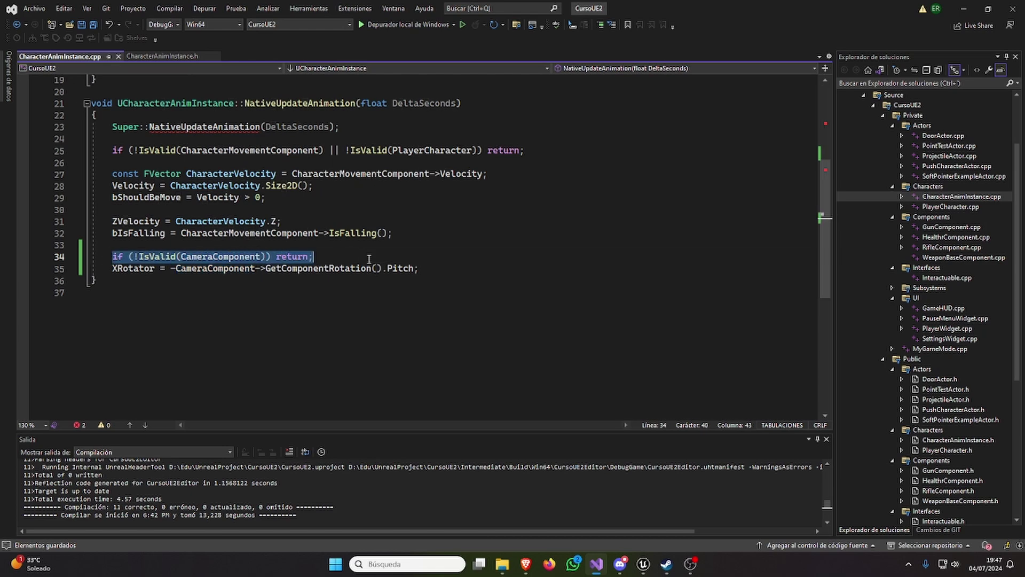
{"action": "left_click_drag", "start_coordinate": [419, 269], "coordinate": [106, 257]}
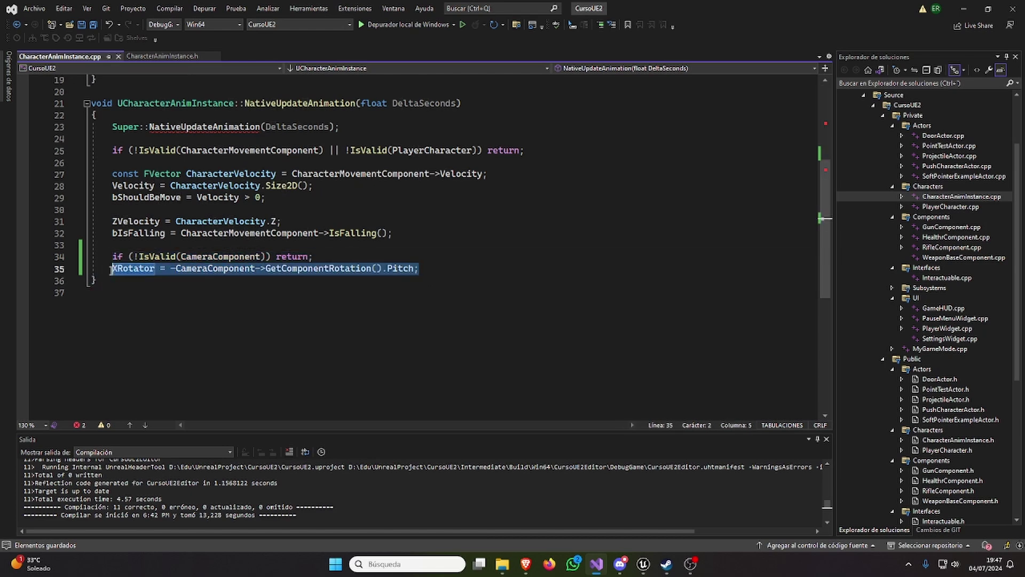
{"action": "scroll", "coordinate": [106, 257], "scroll_direction": "up", "scroll_amount": 4}
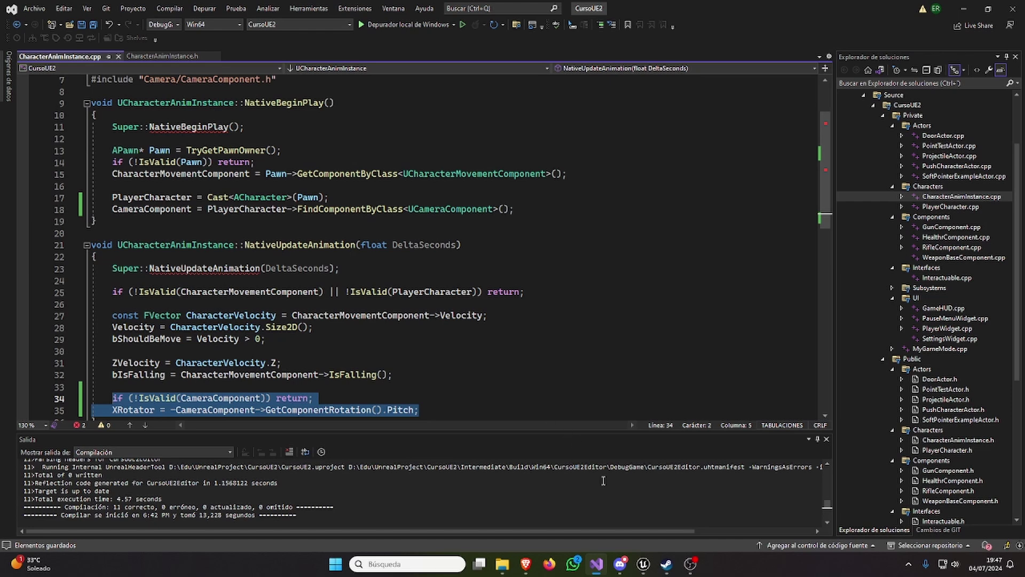
Step: Close the running Unreal Editor window from the taskbar
{"action": "left_click", "coordinate": [643, 564]}
{"action": "right_click", "coordinate": [644, 563]}
{"action": "left_click", "coordinate": [636, 537]}
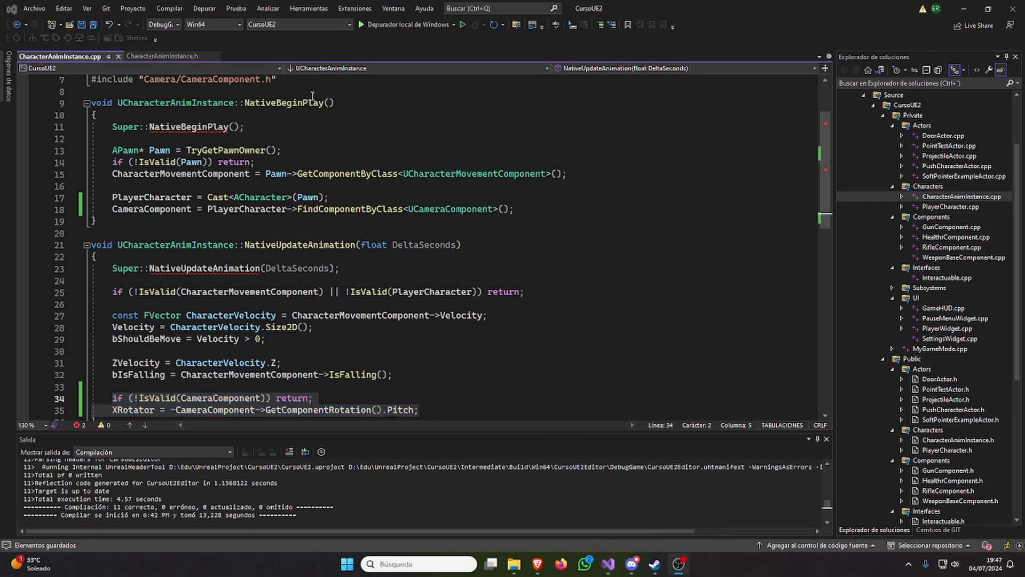
Step: Relaunch the project without debugging and open BP_AICharacter in the full Blueprint Editor
{"action": "left_click", "coordinate": [463, 25]}
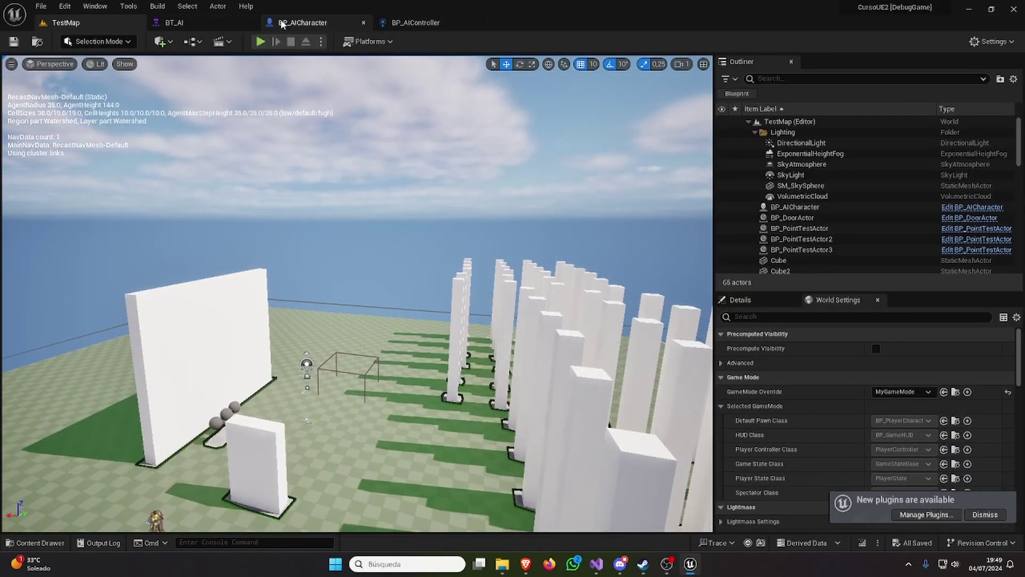
{"action": "left_click", "coordinate": [302, 22]}
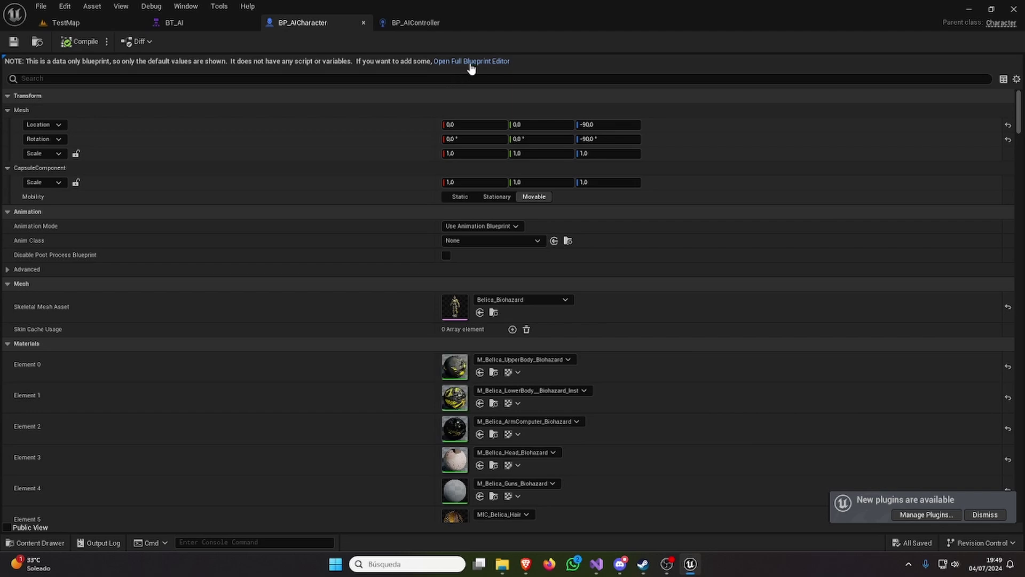
{"action": "left_click", "coordinate": [435, 64]}
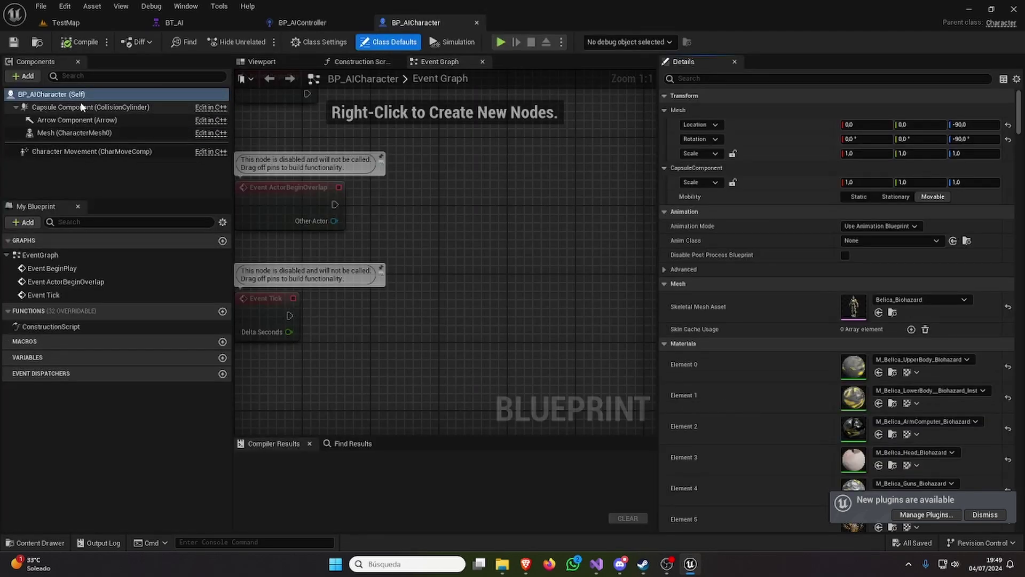
Step: Set Anim Class to ABP_CharacterBellica_C, compile, save, and return to TestMap
{"action": "left_click", "coordinate": [876, 241]}
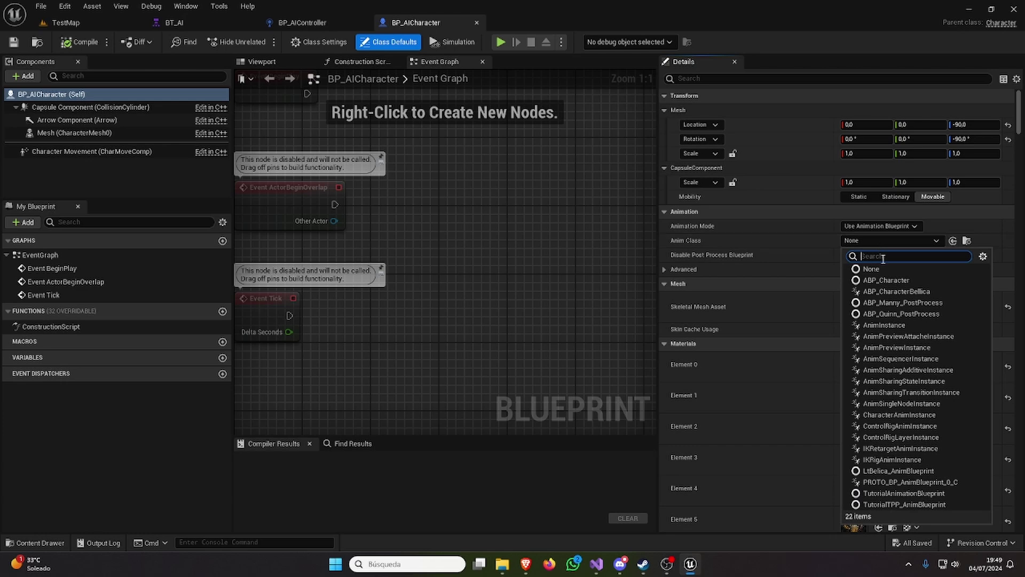
{"action": "left_click", "coordinate": [897, 293]}
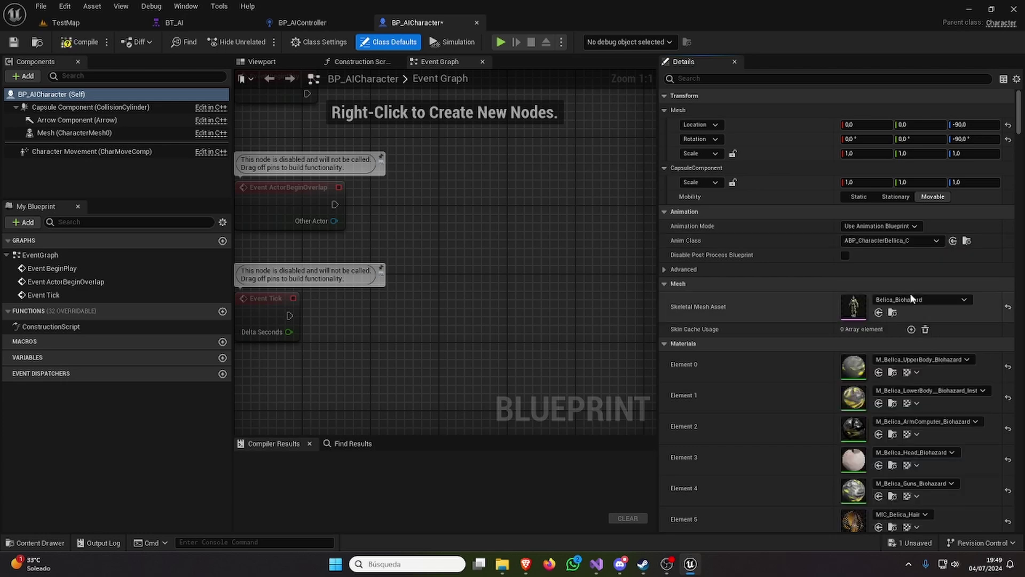
{"action": "left_click", "coordinate": [272, 63]}
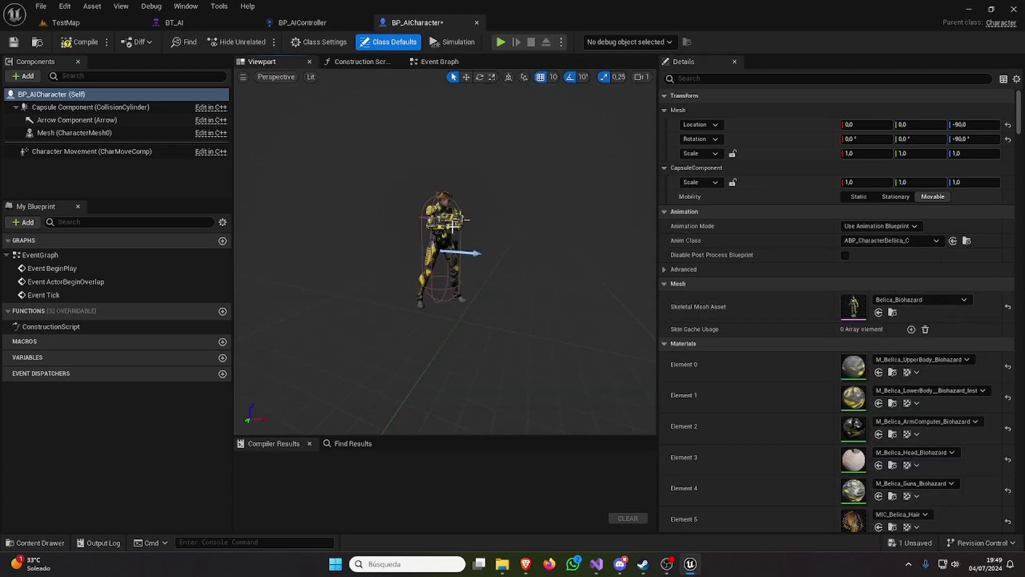
{"action": "left_click", "coordinate": [80, 42]}
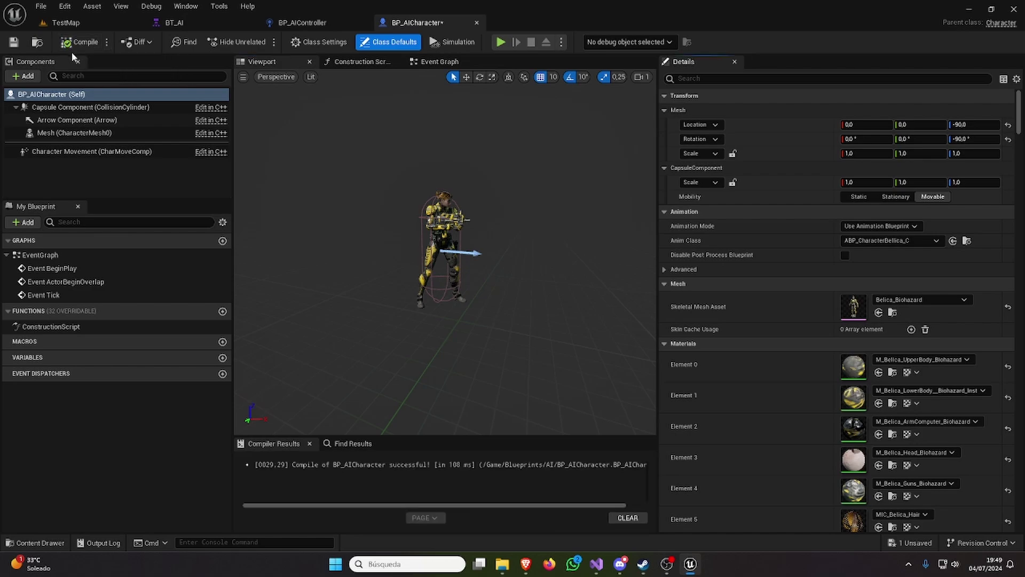
{"action": "left_click", "coordinate": [14, 42]}
{"action": "left_click", "coordinate": [66, 23]}
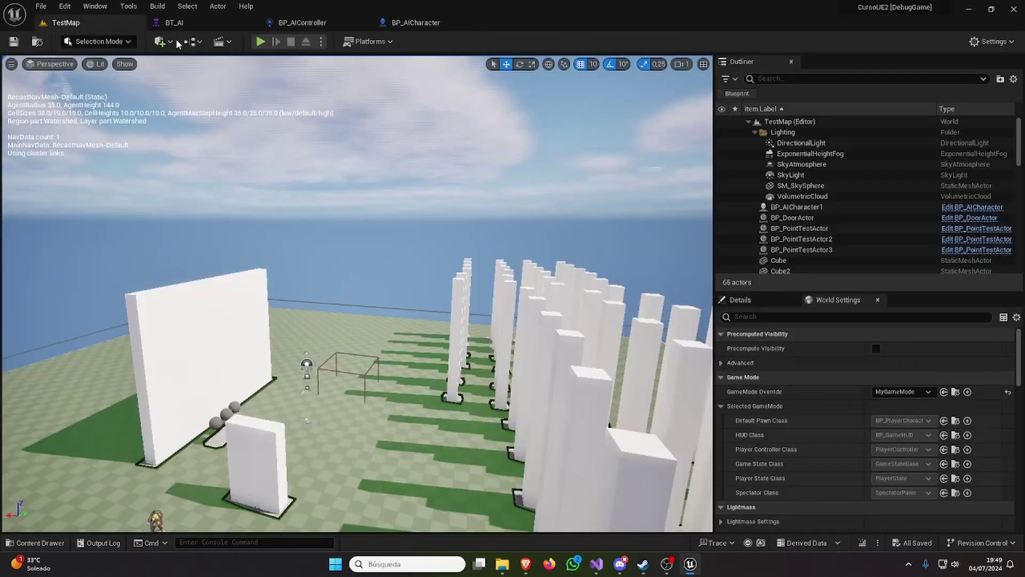
Step: Play TestMap, watch the animated AI character chase the player, then stop with Esc
{"action": "left_click", "coordinate": [260, 42]}
{"action": "left_click", "coordinate": [403, 265]}
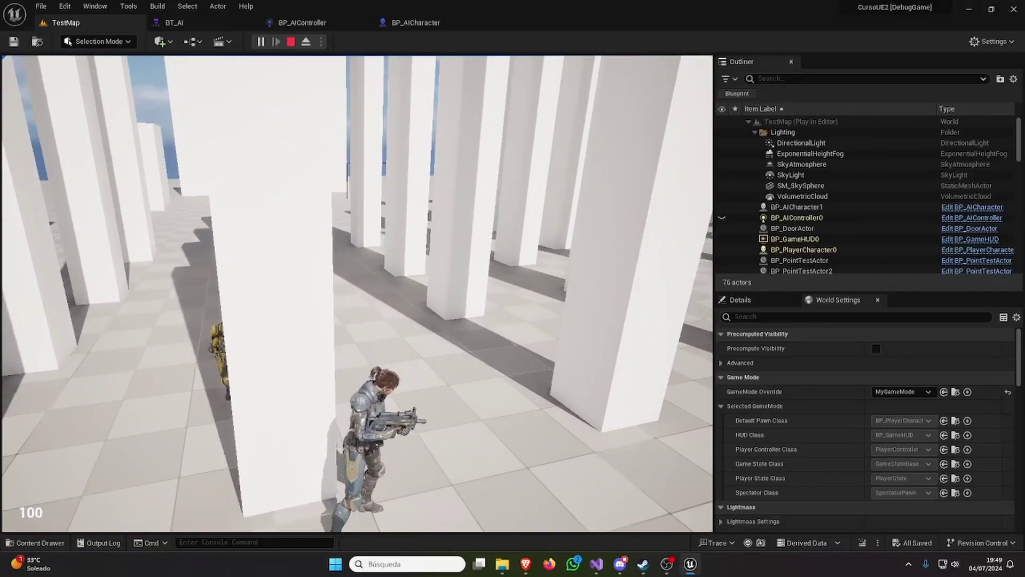
{"action": "key", "text": "Escape"}
Step: Set BP_AICharacter's Character Movement Max Walk Speed to 450 and save the blueprint
{"action": "left_click", "coordinate": [294, 23]}
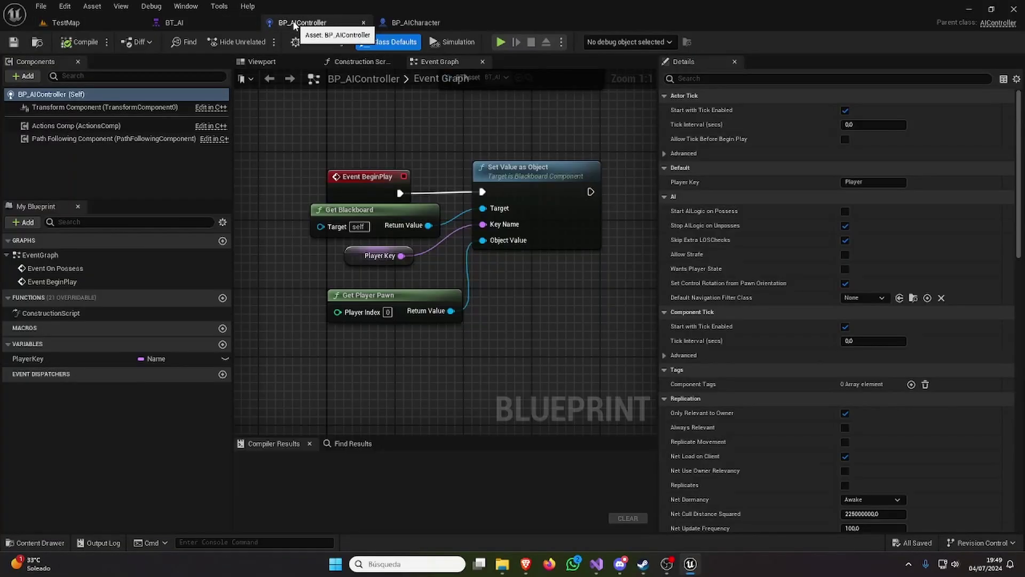
{"action": "left_click", "coordinate": [439, 24]}
{"action": "left_click", "coordinate": [91, 152]}
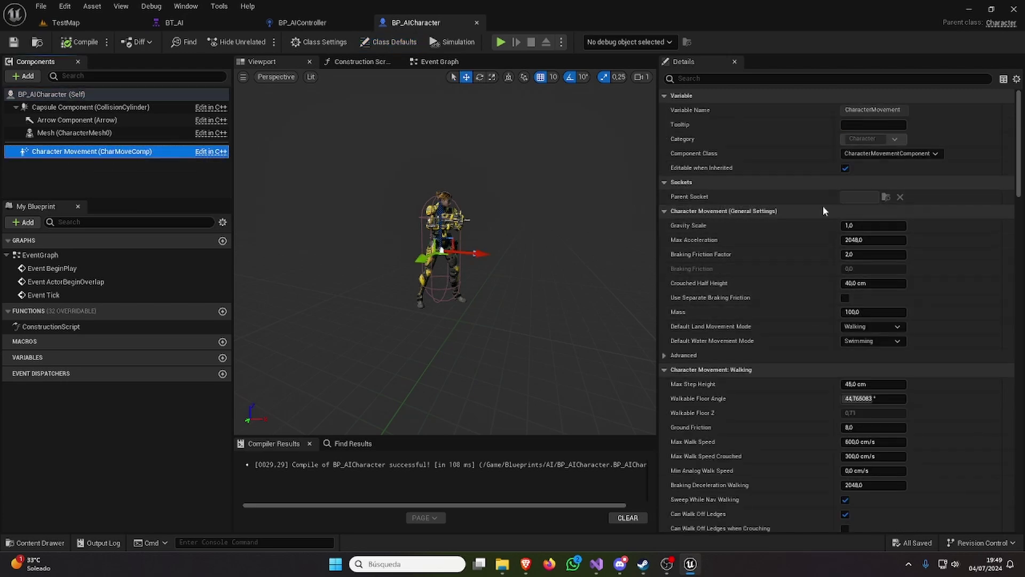
{"action": "scroll", "coordinate": [813, 217], "scroll_direction": "down", "scroll_amount": 2}
{"action": "scroll", "coordinate": [811, 315], "scroll_direction": "down", "scroll_amount": 2}
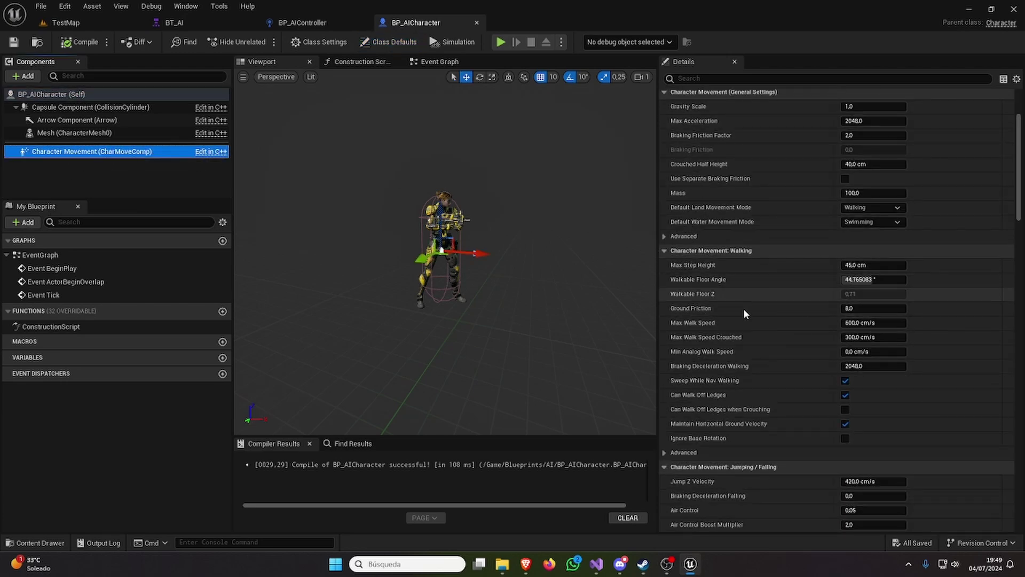
{"action": "left_click", "coordinate": [857, 323]}
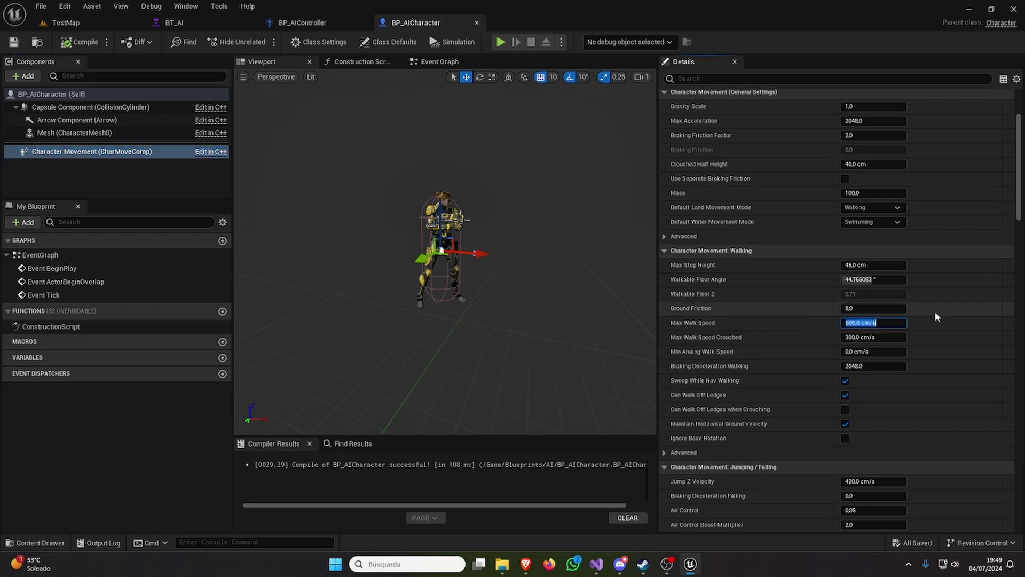
{"action": "type", "text": "40"}
{"action": "type", "text": "5"}
{"action": "key", "text": "Return"}
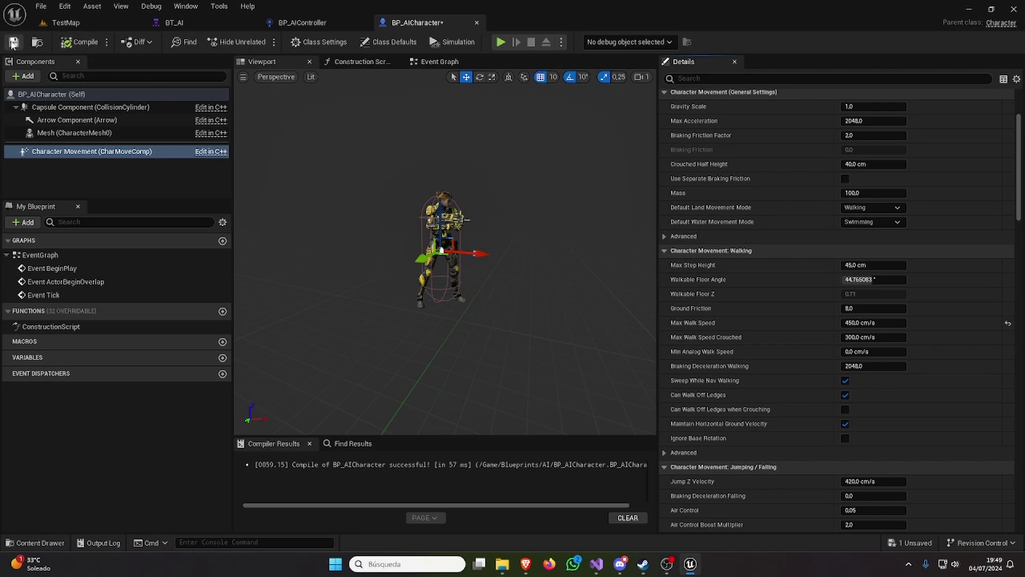
{"action": "left_click", "coordinate": [13, 42]}
Step: Play TestMap and run the player through the pillar corridor while the slowed AI character follows
{"action": "key", "text": "alt+p"}
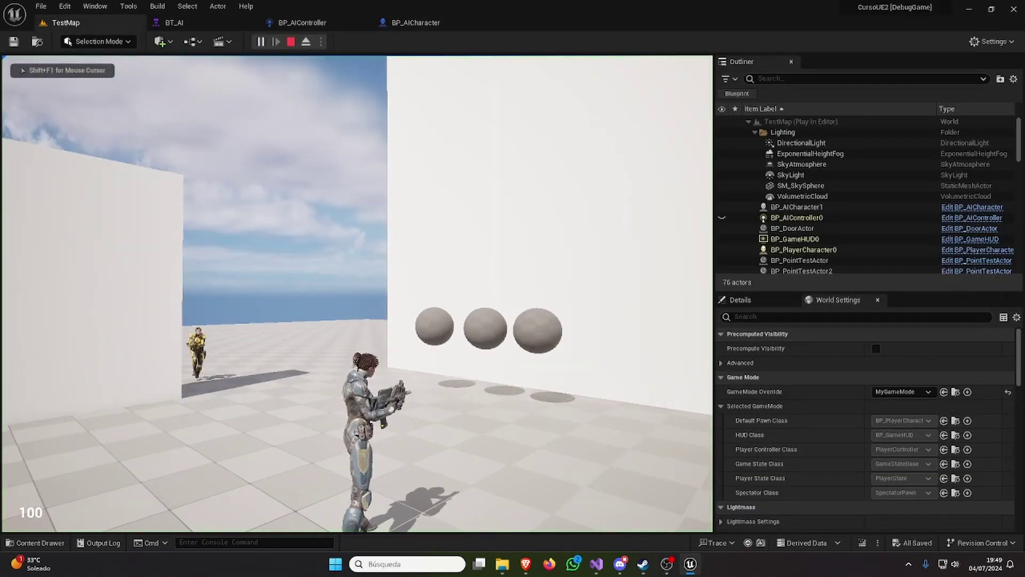
{"action": "key", "text": "w"}
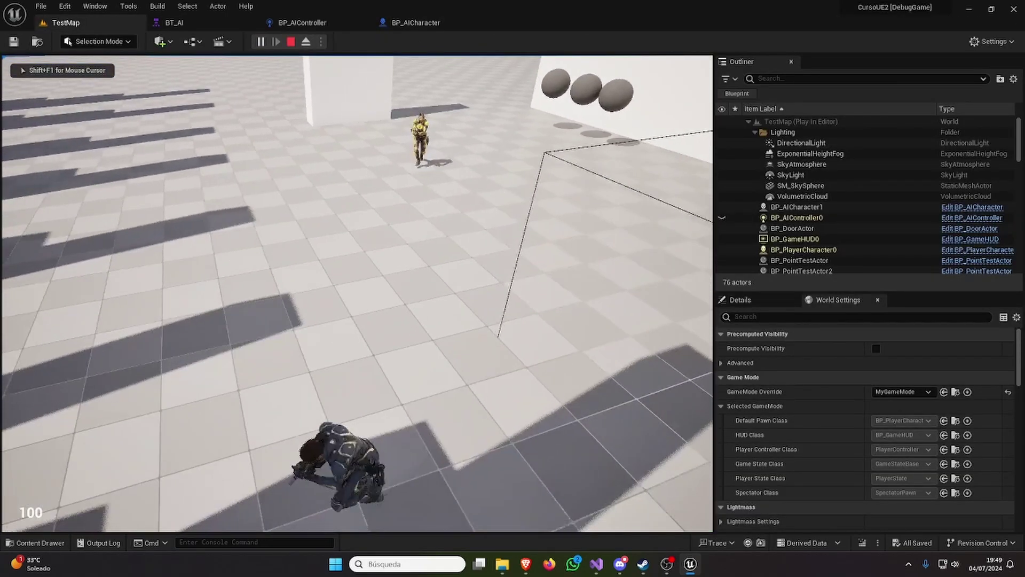
{"action": "key", "text": "w"}
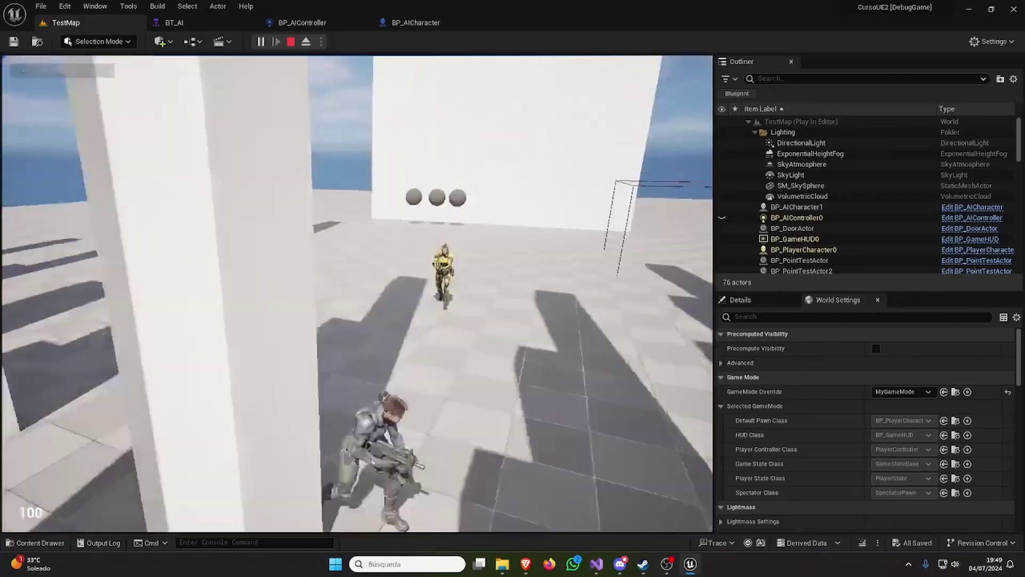
{"action": "key", "text": "w"}
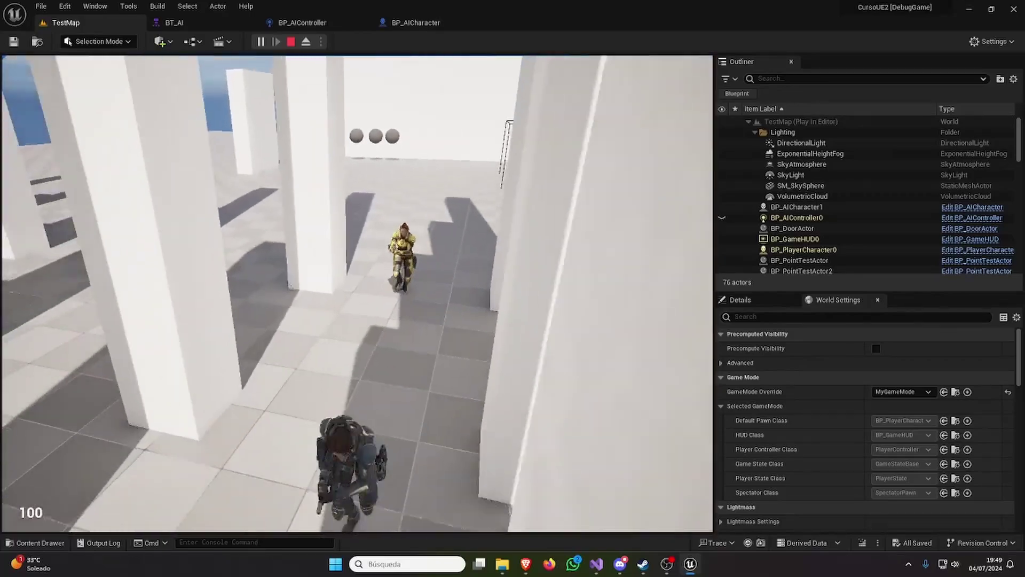
{"action": "key", "text": "w"}
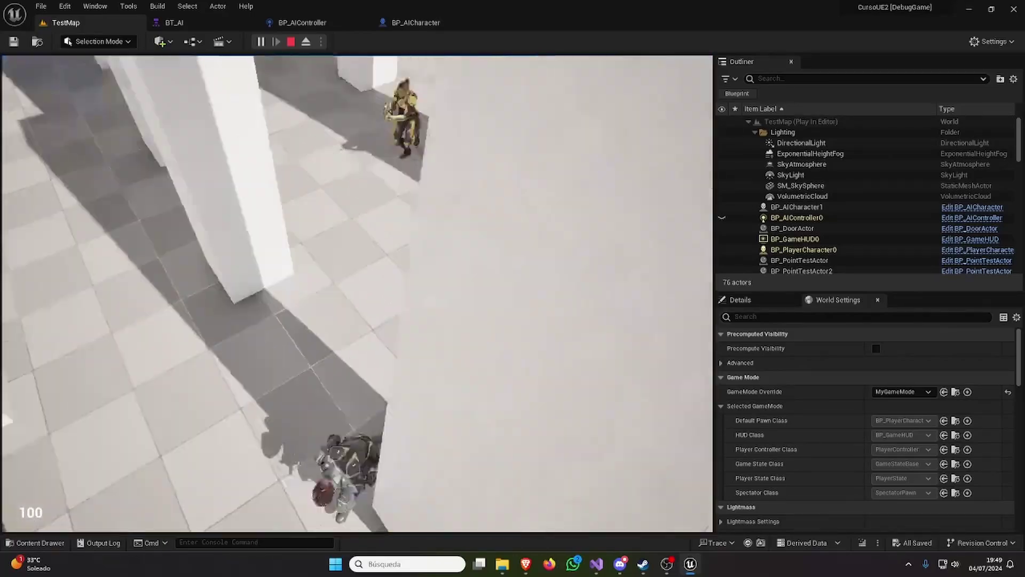
{"action": "key", "text": "w"}
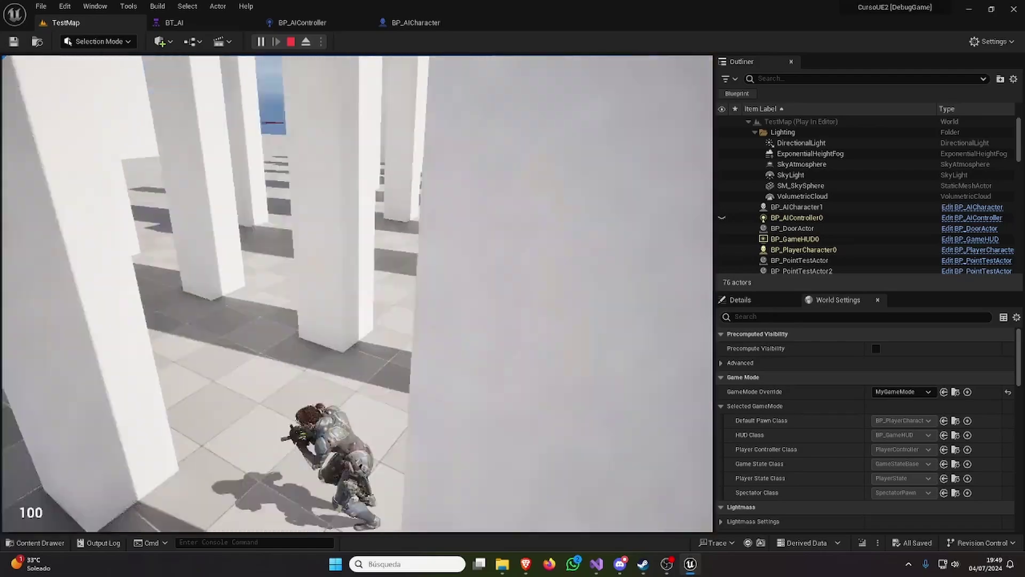
{"action": "key", "text": "w"}
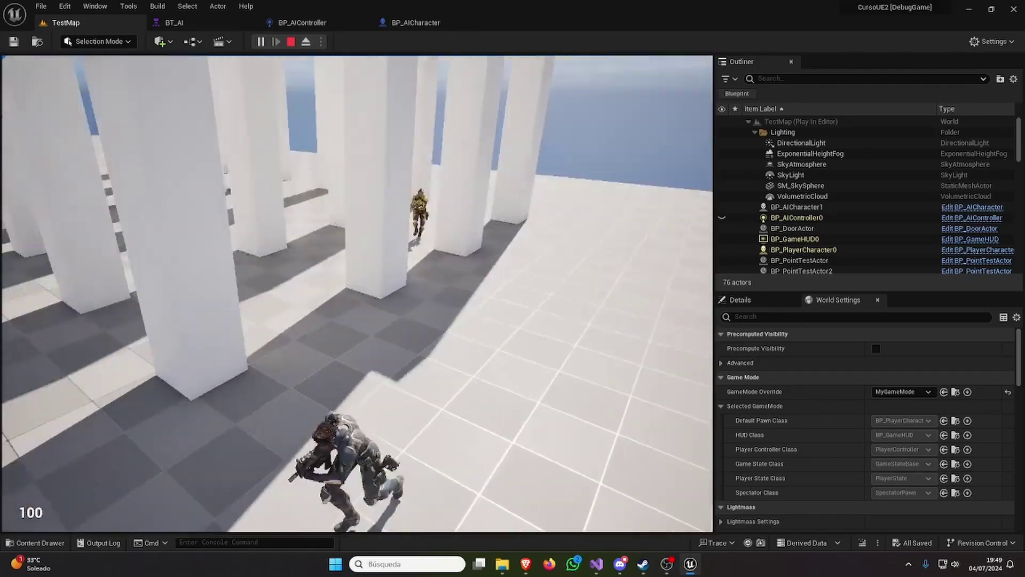
{"action": "key", "text": "w"}
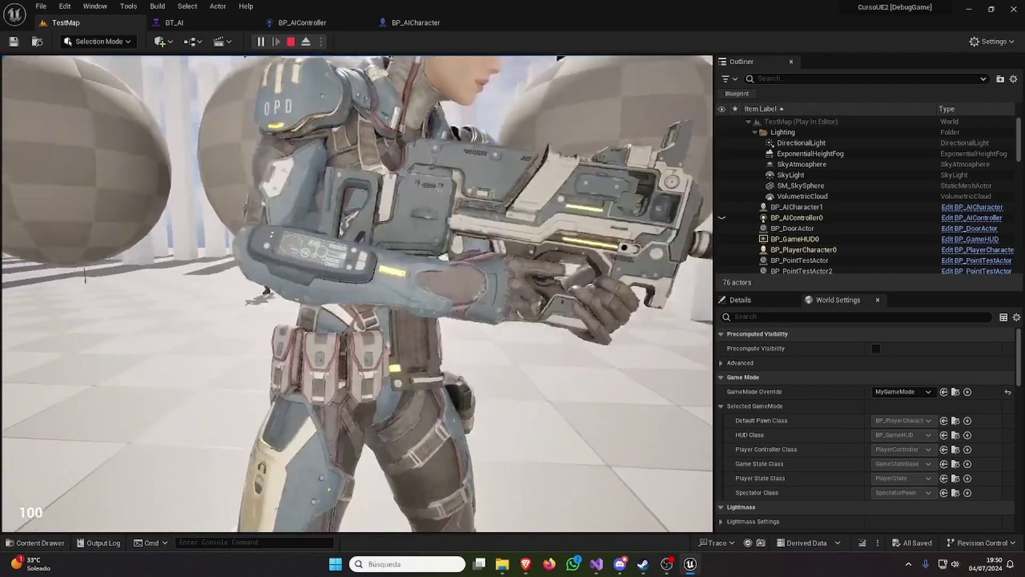
{"action": "key", "text": "w"}
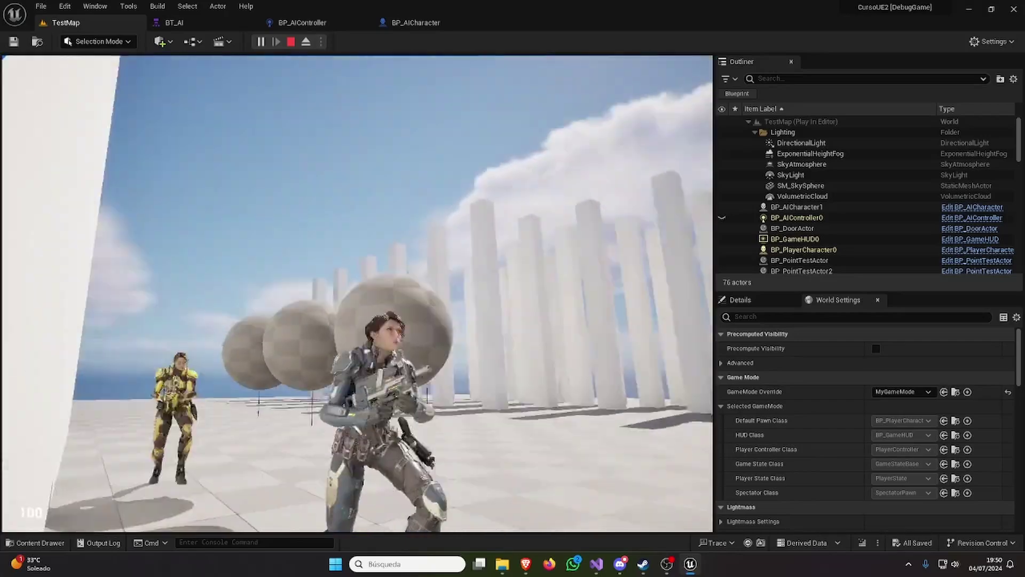
{"action": "key", "text": "w"}
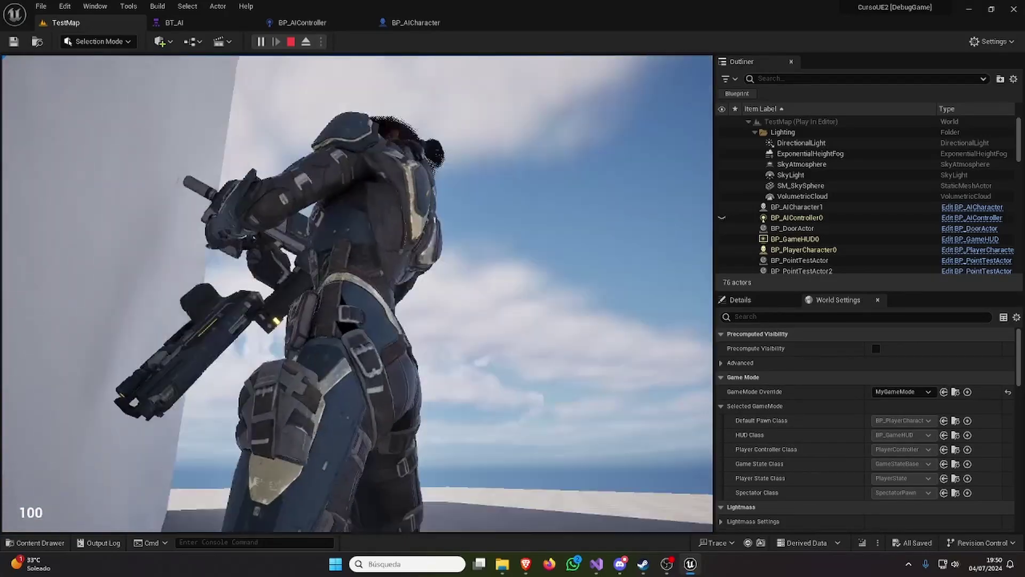
{"action": "key", "text": "d"}
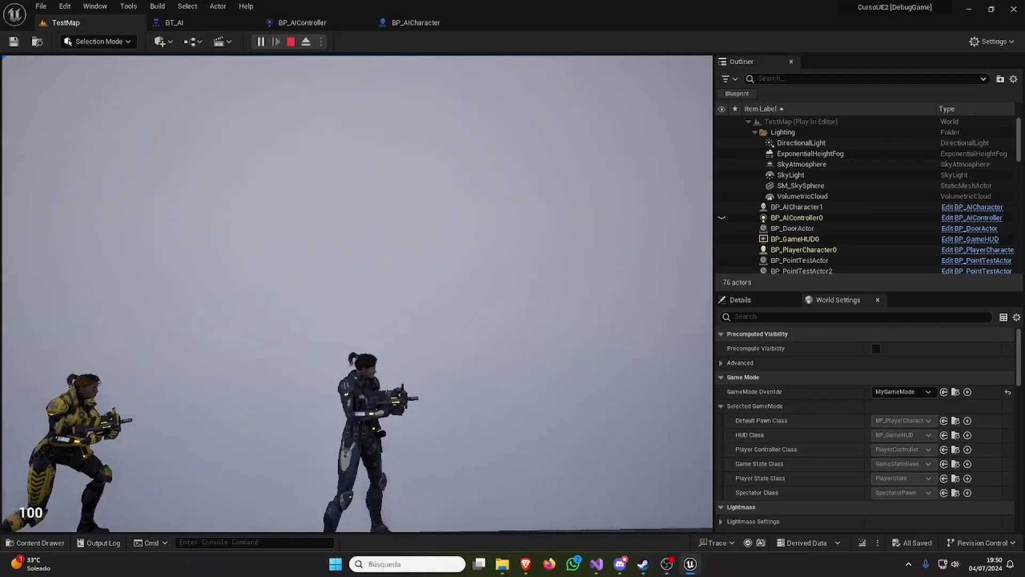